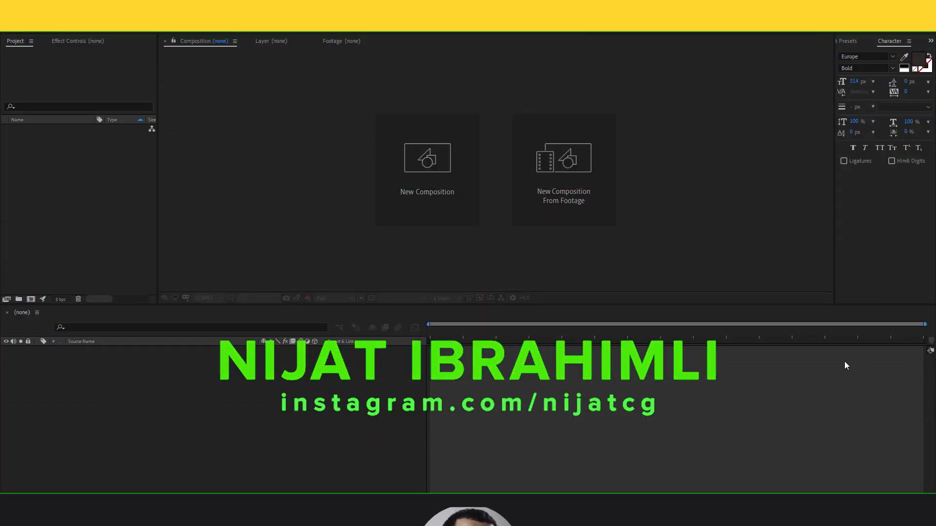
Import the Character01 Photoshop file as Composition - Retain Layer Sizes.
right_click(78, 162)
mouse_move(98, 213)
left_click(239, 207)
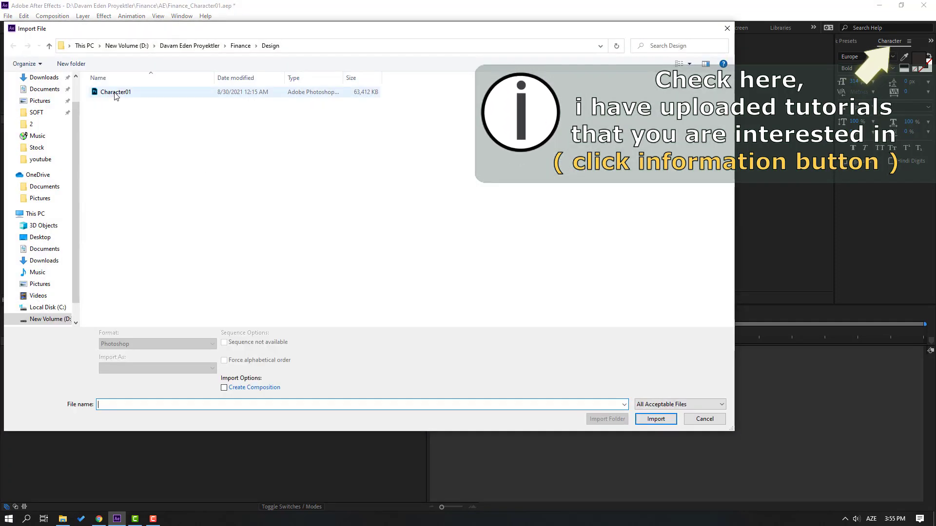
left_click(116, 92)
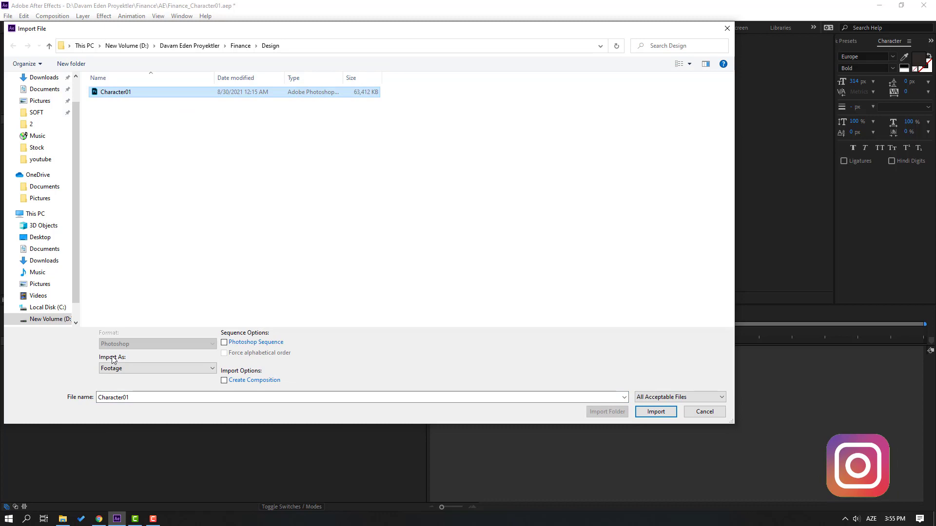
left_click(118, 370)
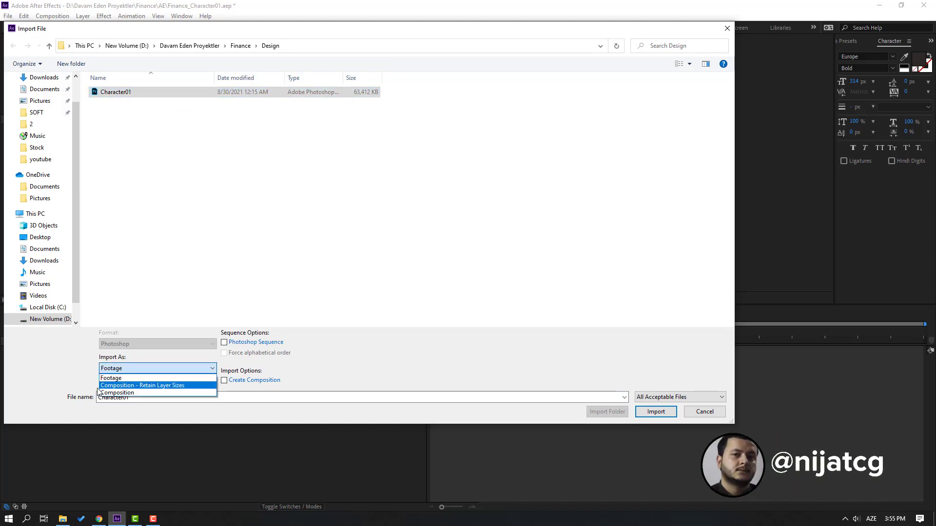
left_click(180, 385)
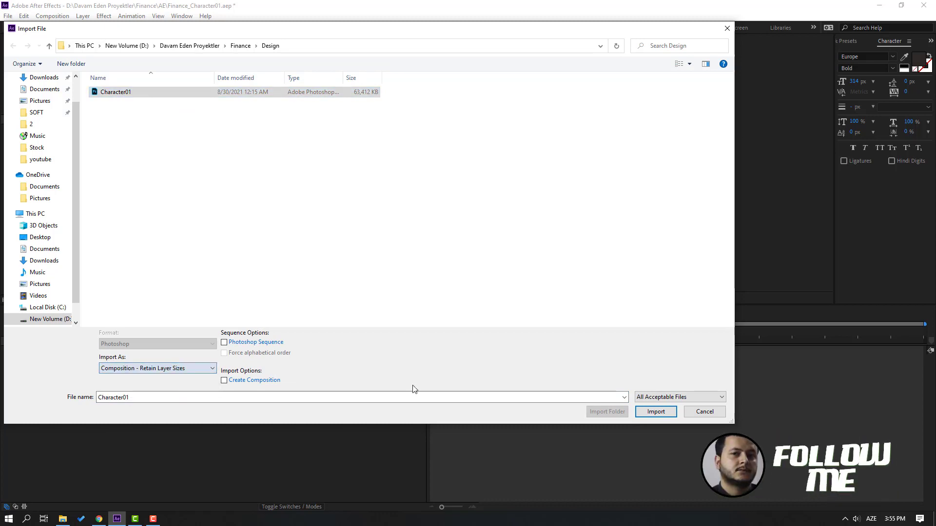
left_click(655, 412)
left_click(412, 126)
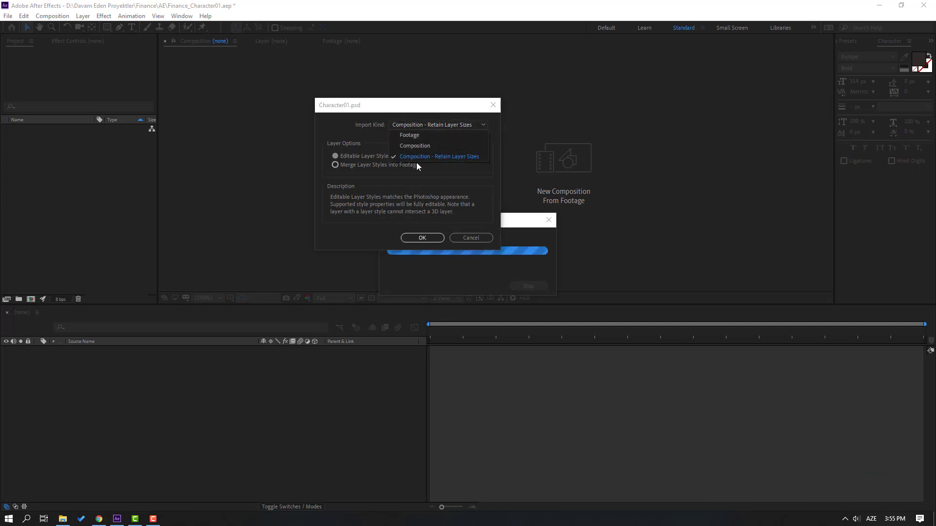
left_click(469, 158)
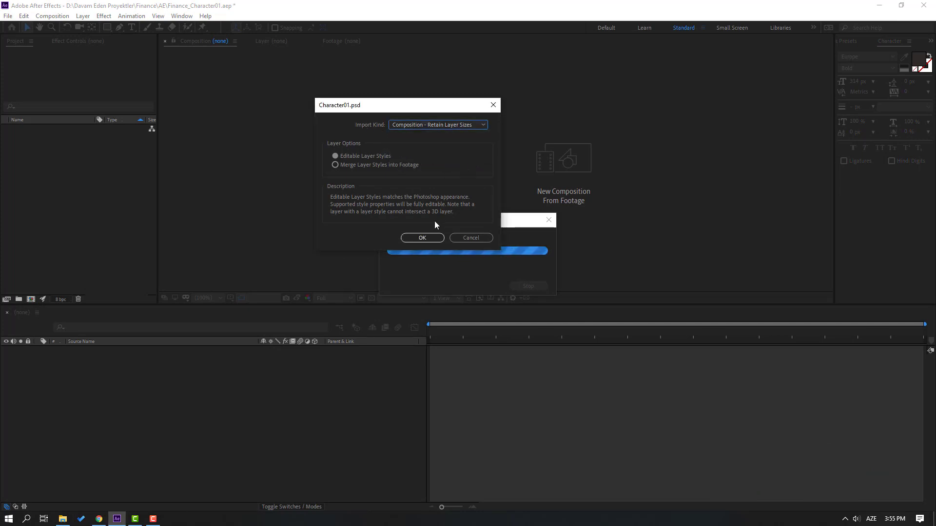
left_click(422, 237)
Open the Character01 composition and move hand layer 1's anchor point to the wrist.
left_click(60, 206)
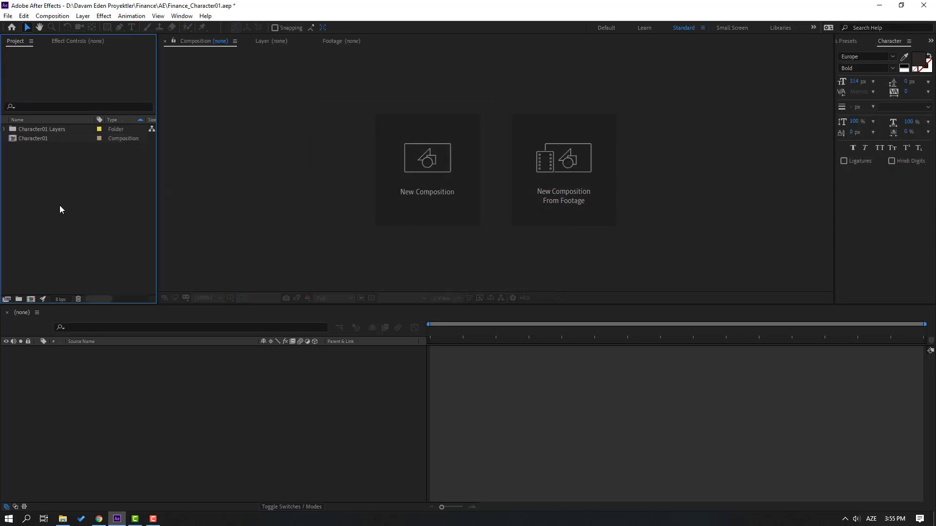
double_click(34, 140)
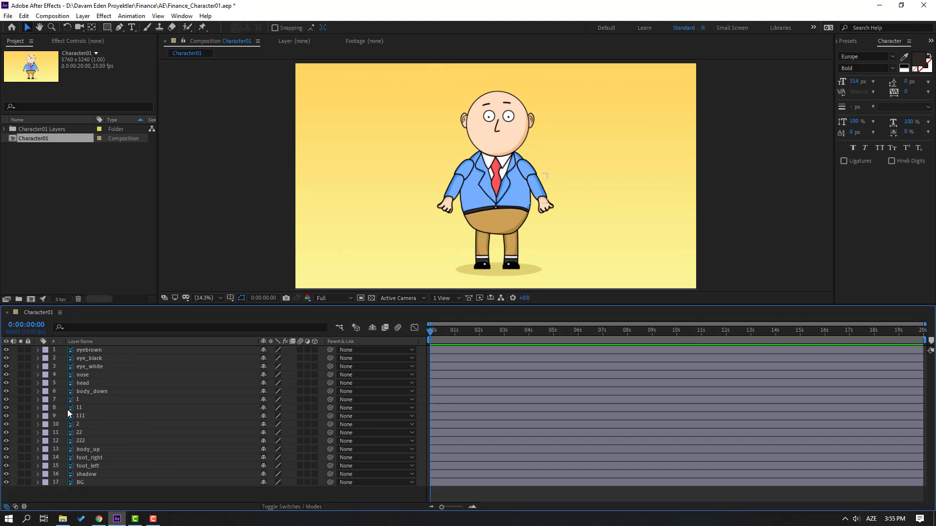
left_click(75, 400)
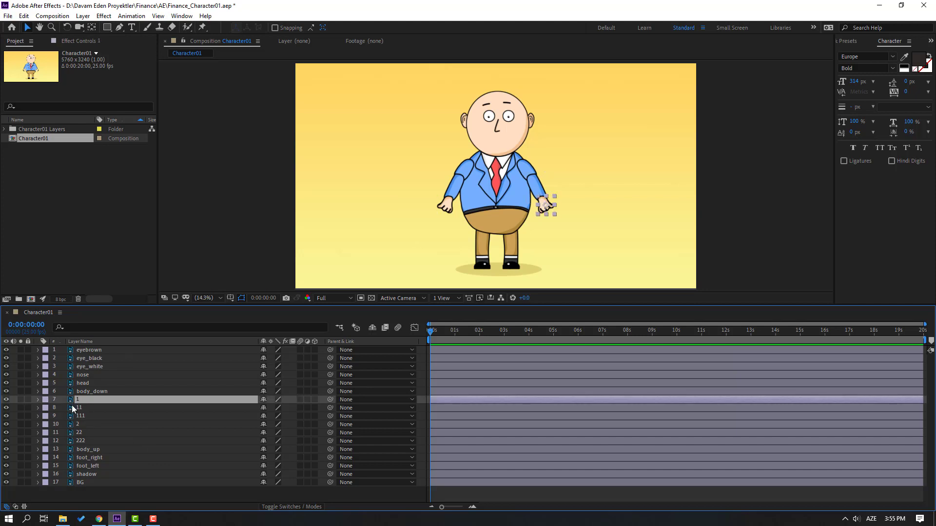
left_click(21, 400)
scroll(534, 213, "up", 4)
left_click_drag(657, 263, 439, 105)
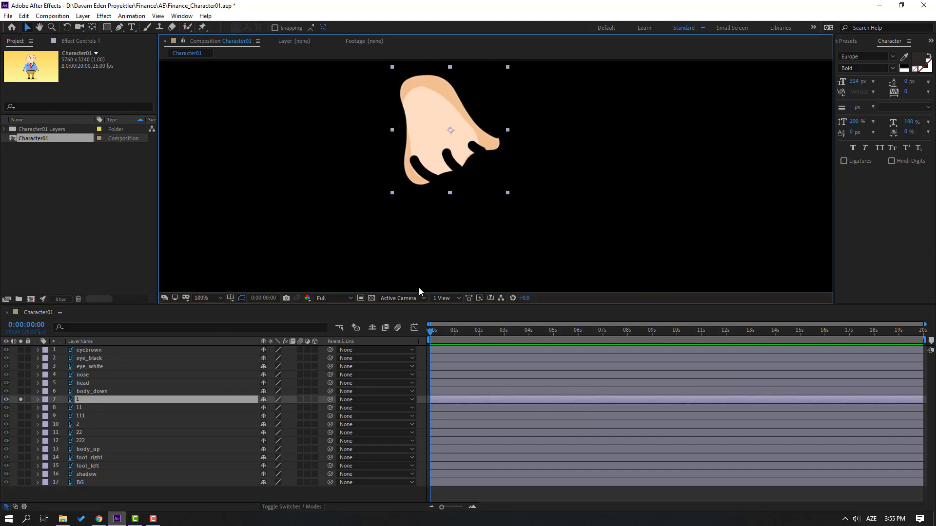
left_click(371, 297)
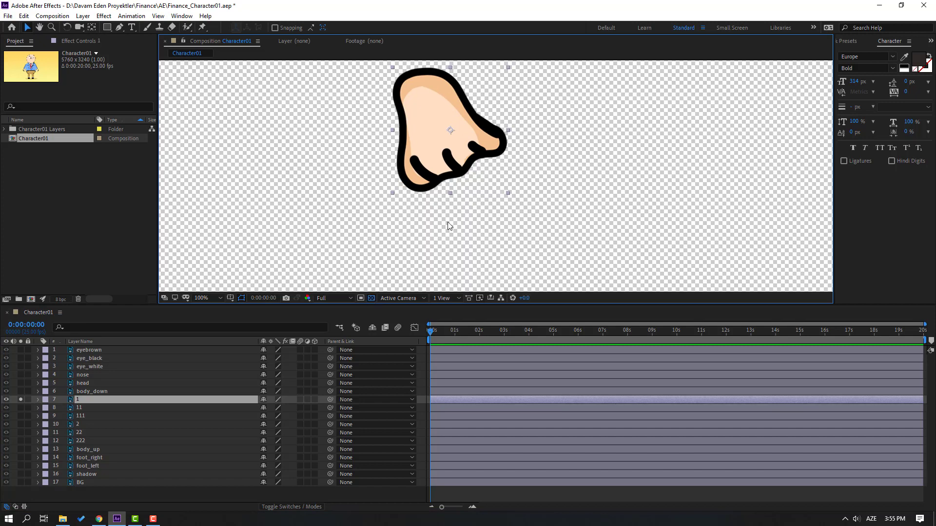
left_click_drag(486, 160, 464, 201)
left_click(91, 27)
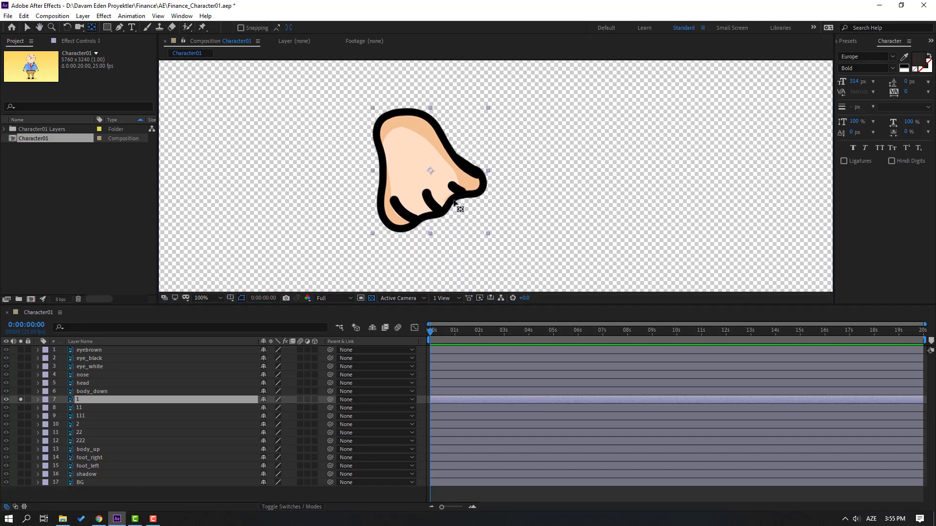
left_click_drag(430, 171, 428, 166)
left_click_drag(409, 133, 398, 127)
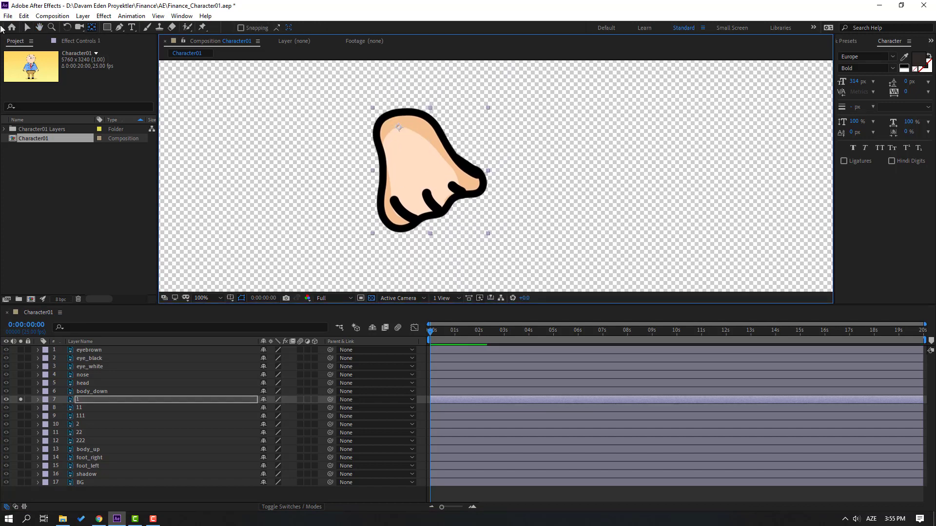
left_click(27, 27)
left_click(19, 399)
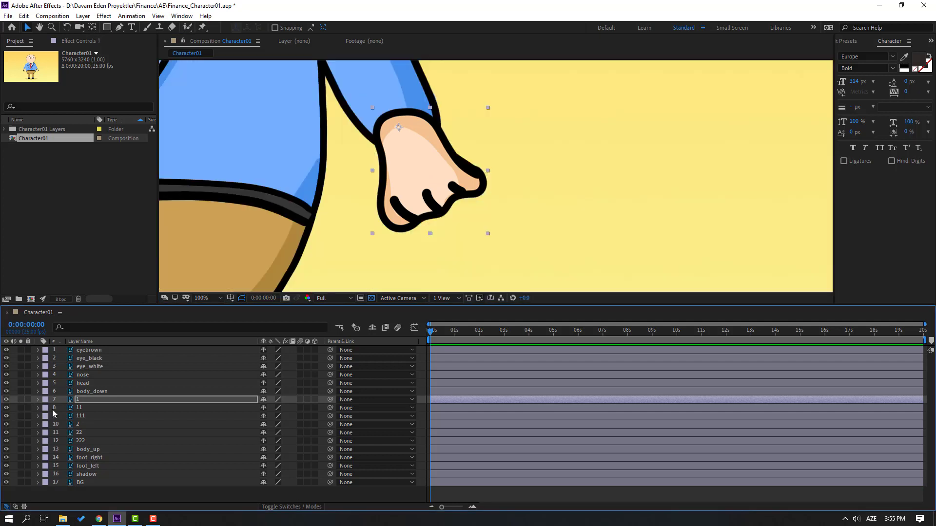
Move forearm layer 11's anchor point to its elbow end.
left_click(46, 410)
left_click(20, 408)
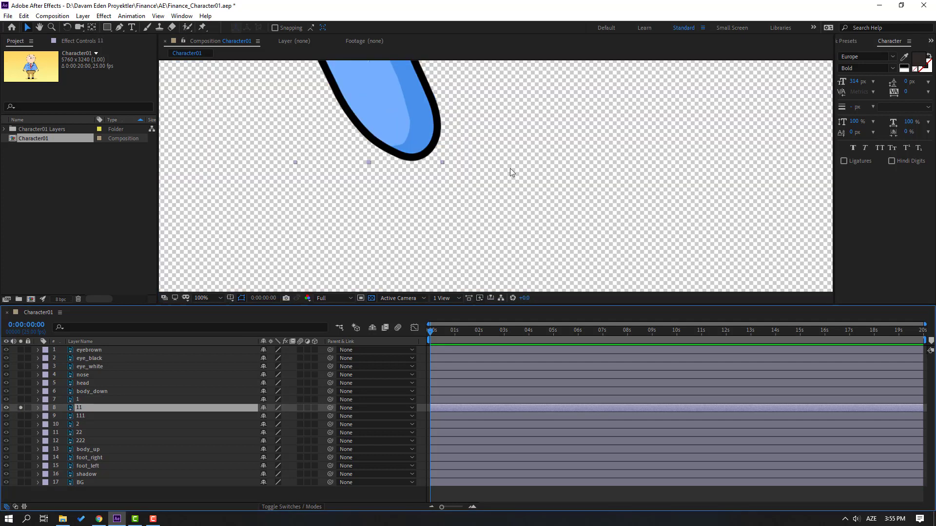
left_click(91, 28)
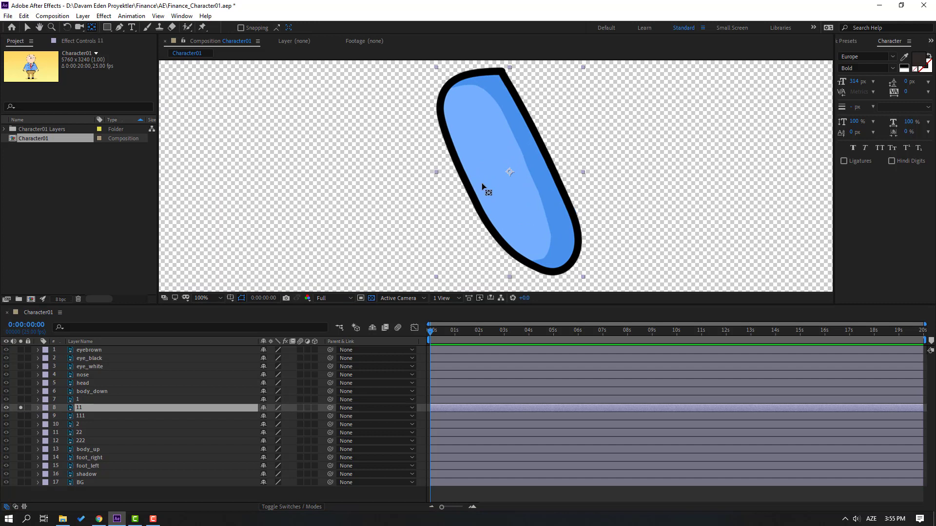
left_click_drag(508, 172, 468, 111)
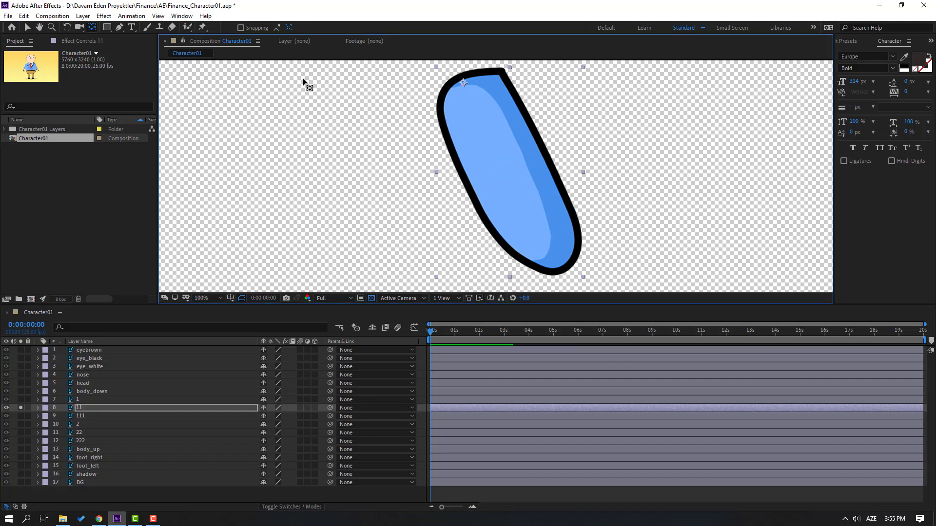
left_click(27, 27)
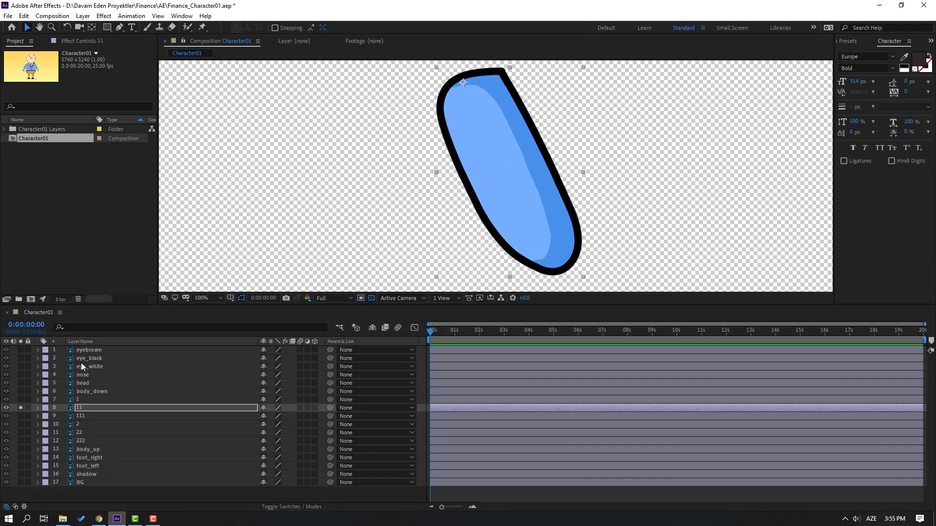
left_click(20, 408)
Move upper arm layer 111's anchor point to its shoulder end.
left_click(82, 415)
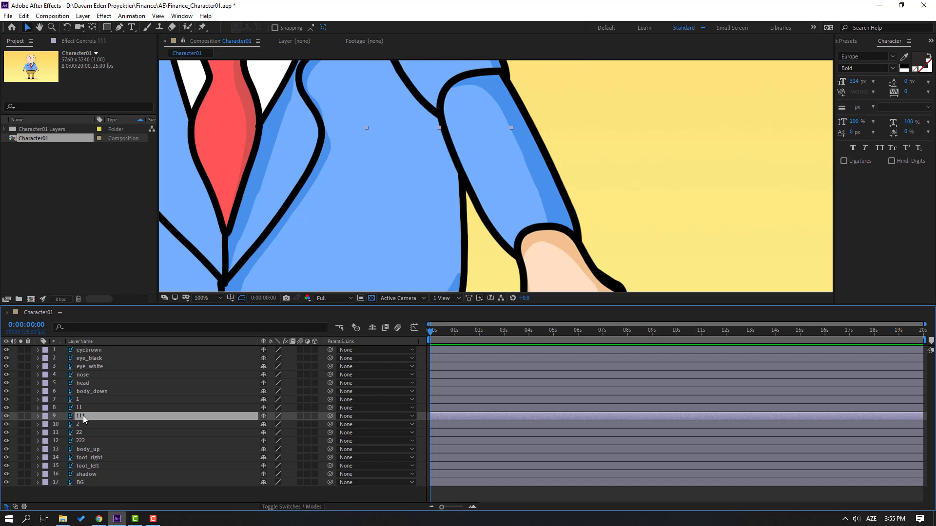
left_click(20, 416)
left_click_drag(463, 203, 455, 328)
left_click(92, 27)
left_click_drag(421, 167, 372, 101)
key("v")
left_click(19, 416)
left_click(18, 416)
scroll(493, 193, "down", 2)
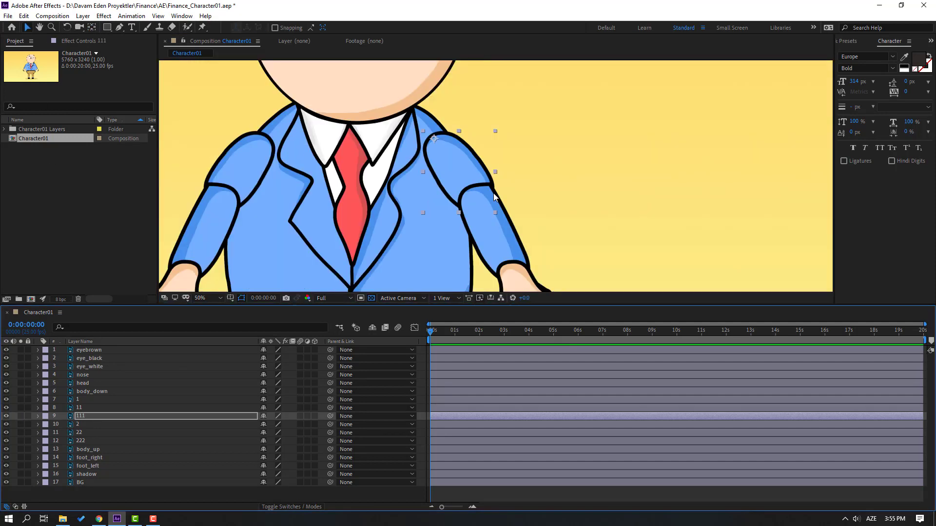
Parent layer 1 to 11, 11 to 111, and 111 to body_up, then isolate hand layer 2.
left_click(75, 401)
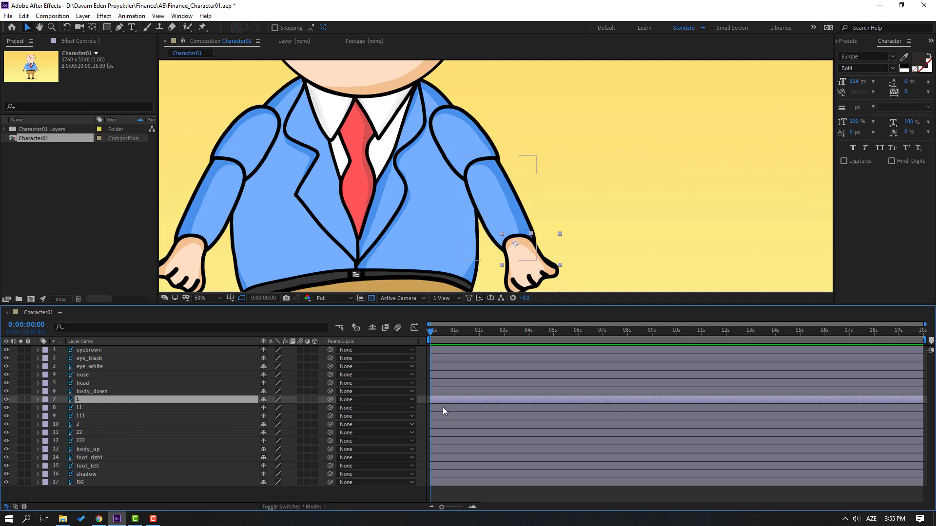
left_click_drag(308, 400, 81, 407)
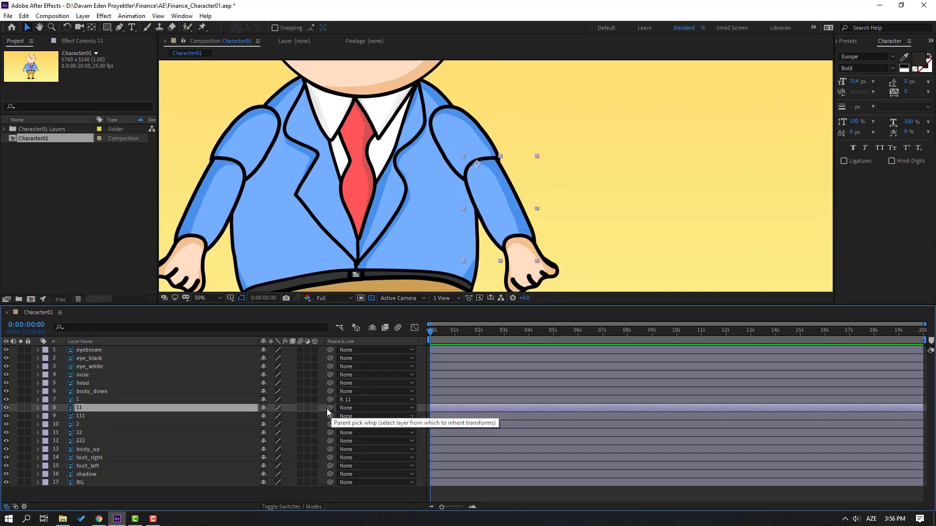
left_click_drag(330, 412, 82, 420)
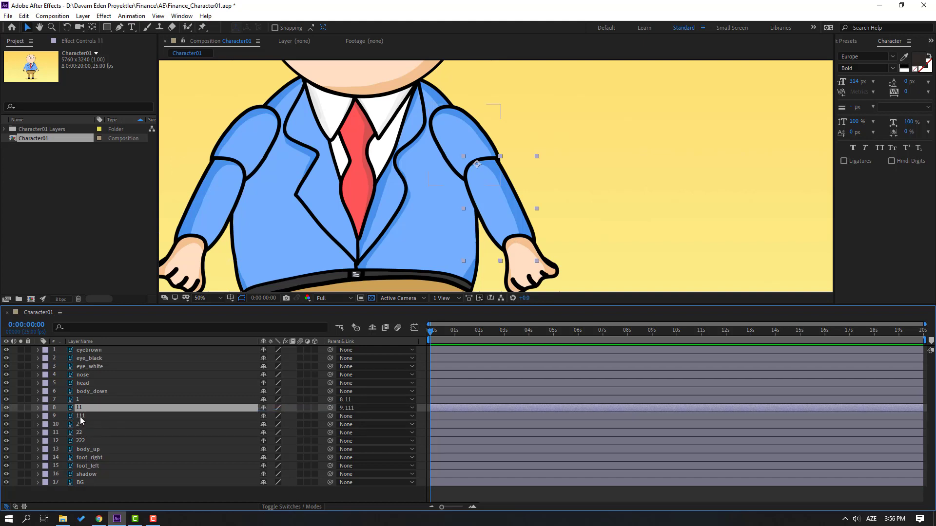
left_click(80, 417)
left_click_drag(330, 417, 97, 454)
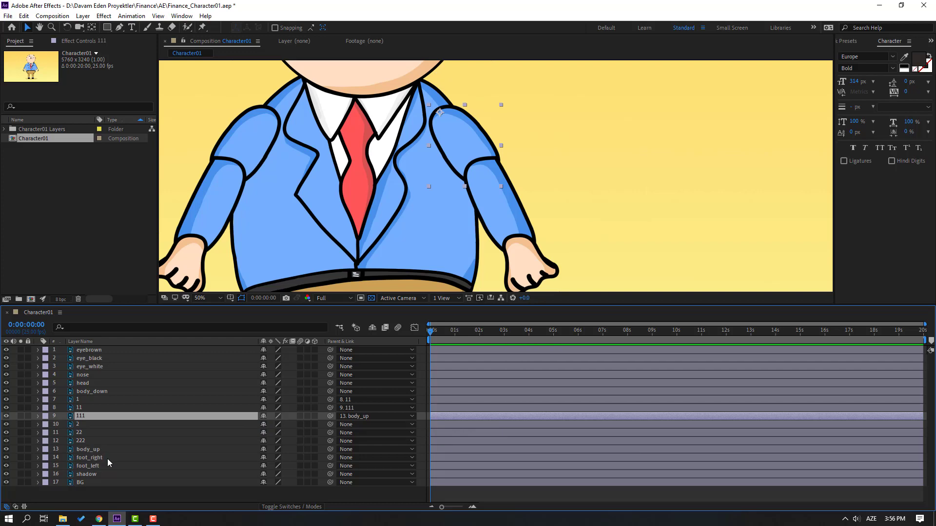
left_click(80, 425)
left_click(20, 425)
Move hand layer 2's anchor point up to the wrist.
scroll(492, 220, "up", 2)
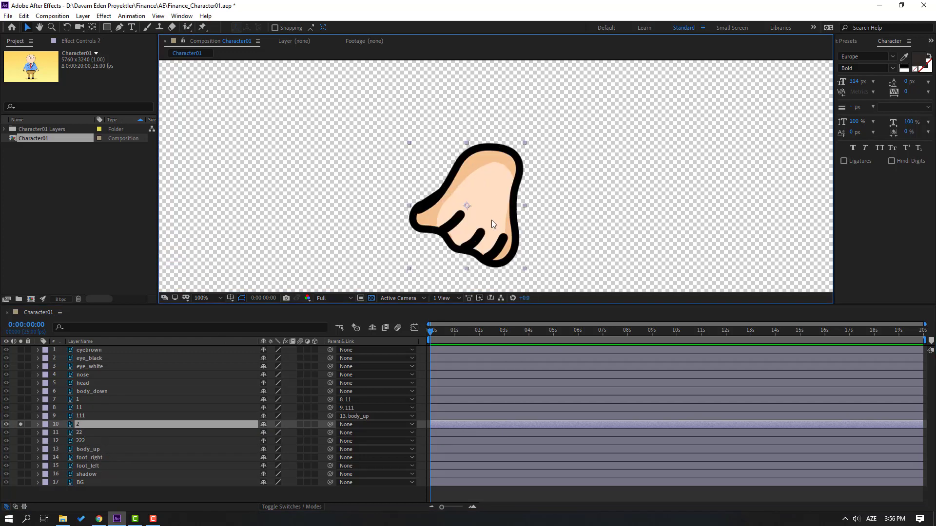
left_click(91, 27)
left_click_drag(467, 207, 506, 158)
key("v")
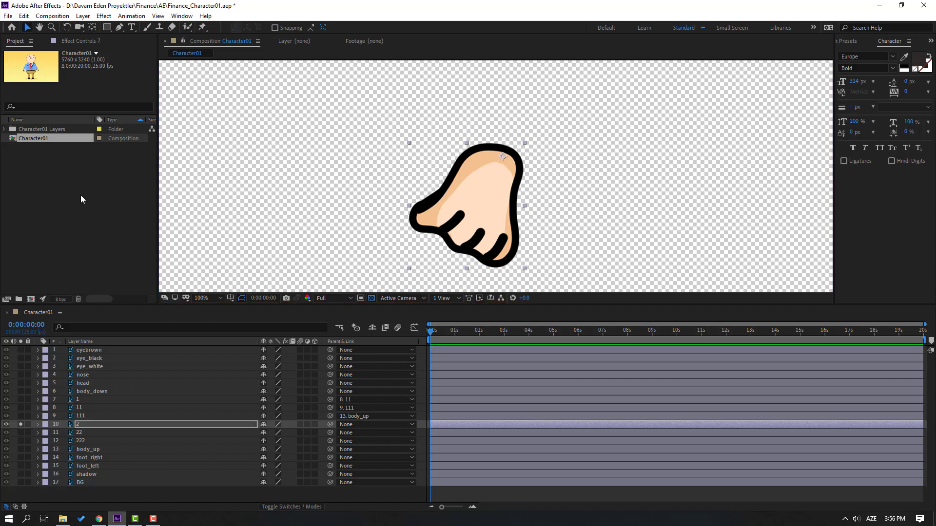
Move forearm layer 22's anchor point to its elbow end.
left_click(60, 434)
left_click(21, 432)
key("y")
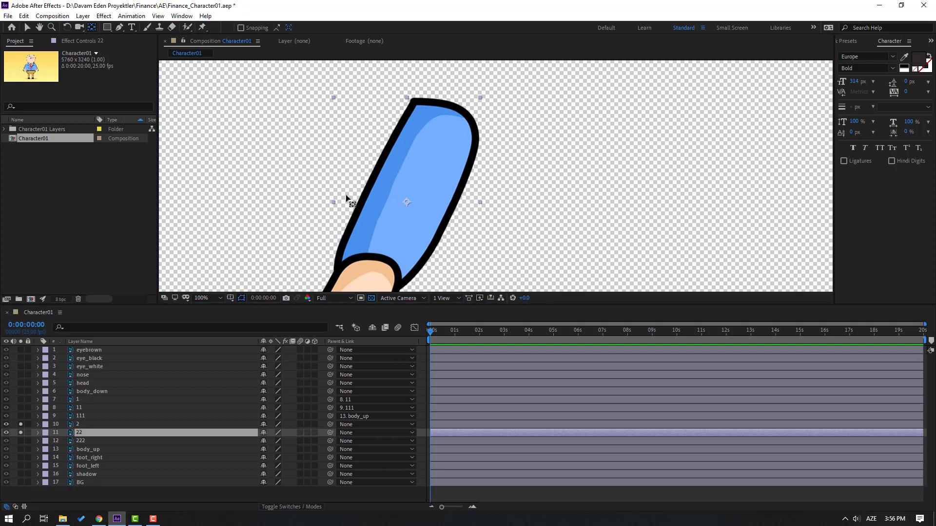
left_click_drag(406, 200, 418, 179)
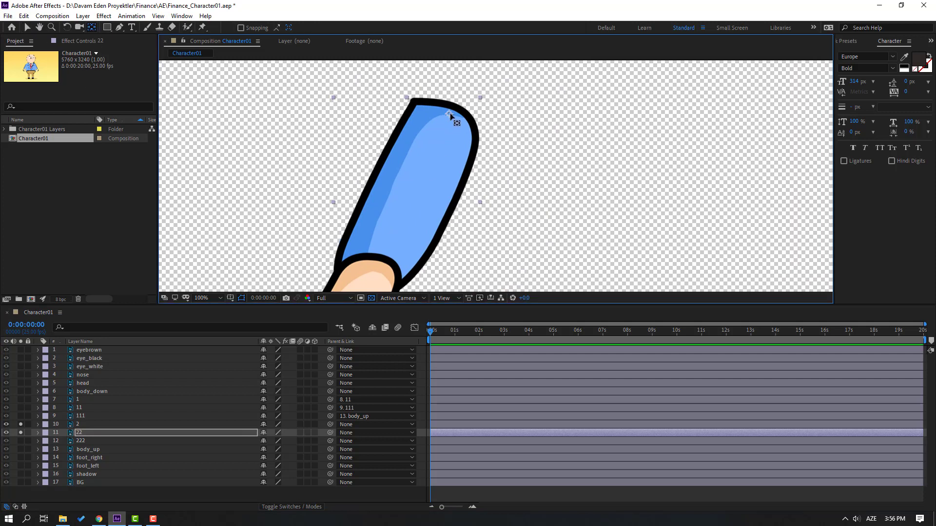
left_click(25, 28)
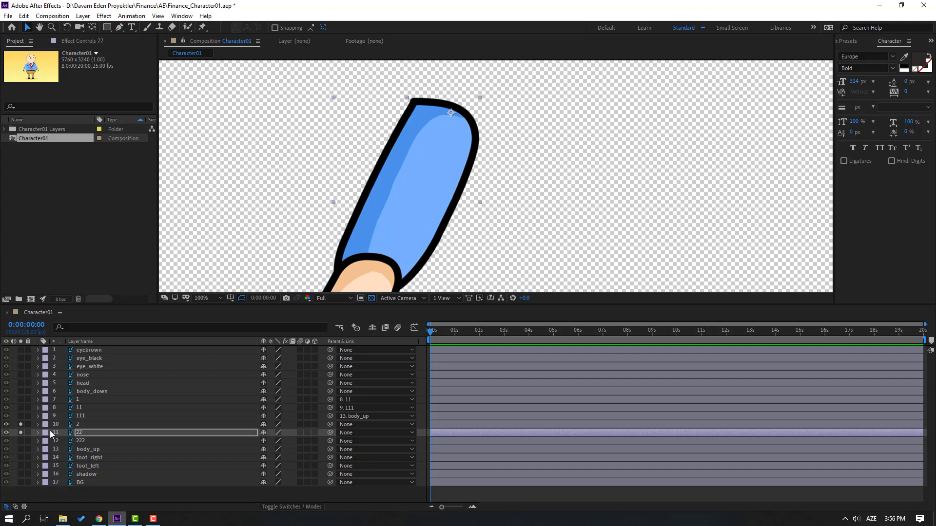
Move upper arm layer 222's anchor point to its shoulder end.
left_click(72, 441)
left_click(20, 441)
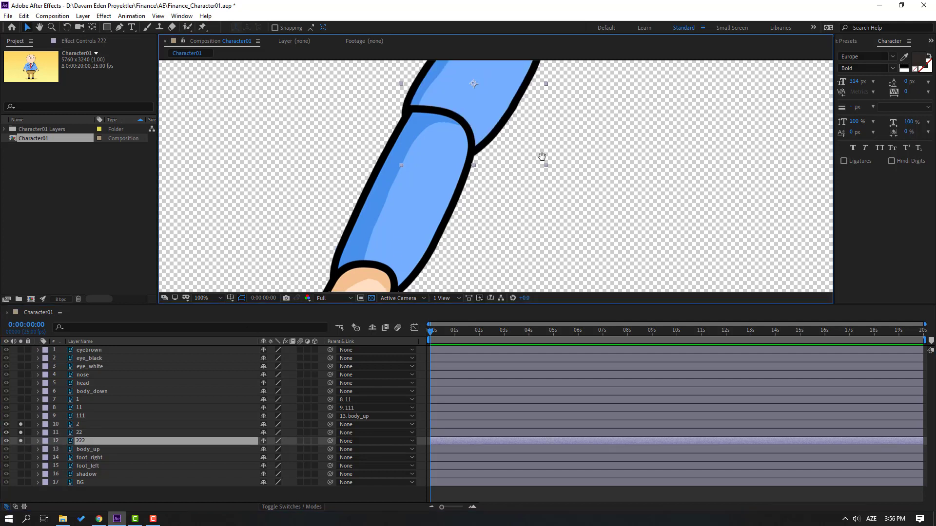
left_click(96, 29)
left_click_drag(332, 179, 374, 116)
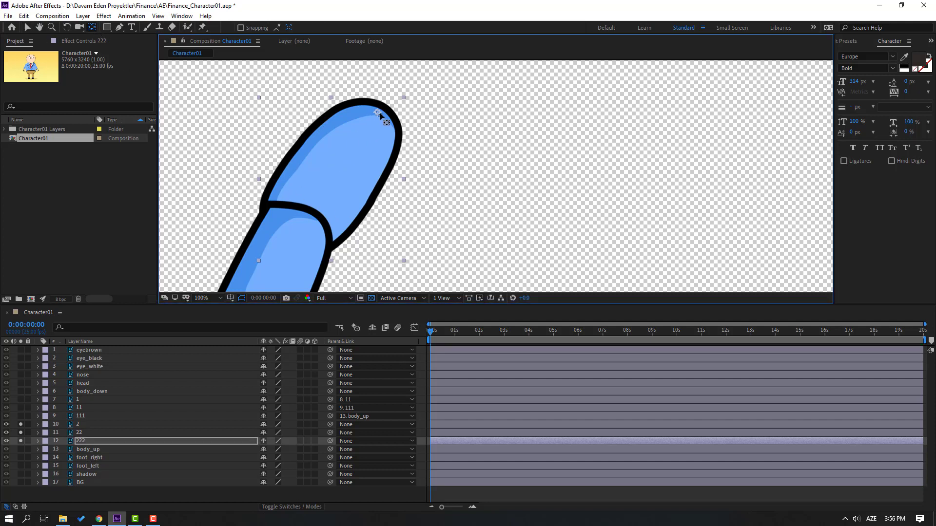
left_click(31, 29)
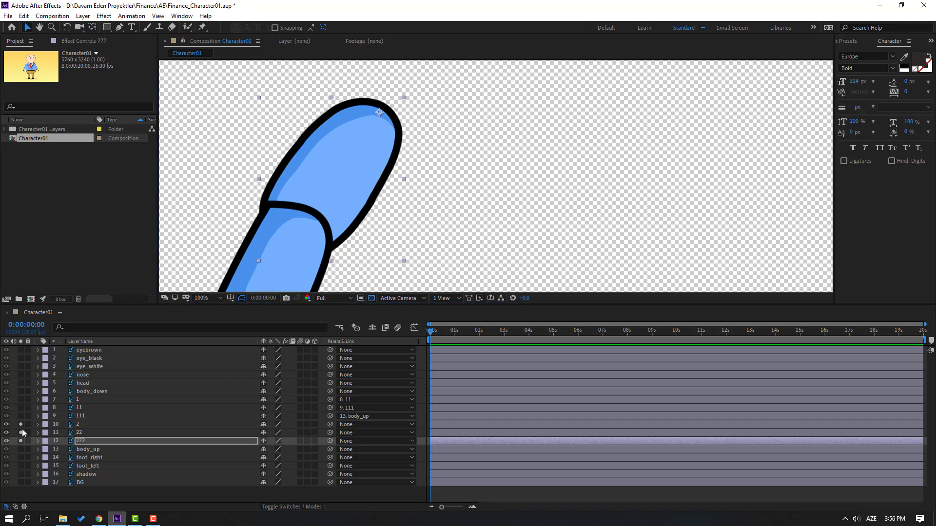
Unsolo the arm layers and parent layer 2 to layer 22.
left_click_drag(19, 423, 21, 438)
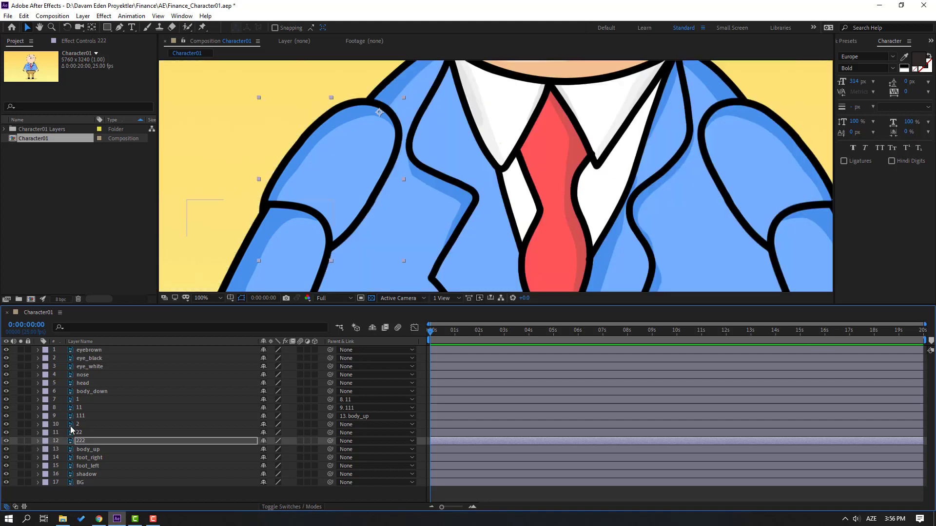
left_click(71, 425)
left_click_drag(330, 424, 92, 432)
Parent layer 22 to 222 and layer 222 to body_up.
left_click(78, 432)
left_click_drag(330, 433, 79, 441)
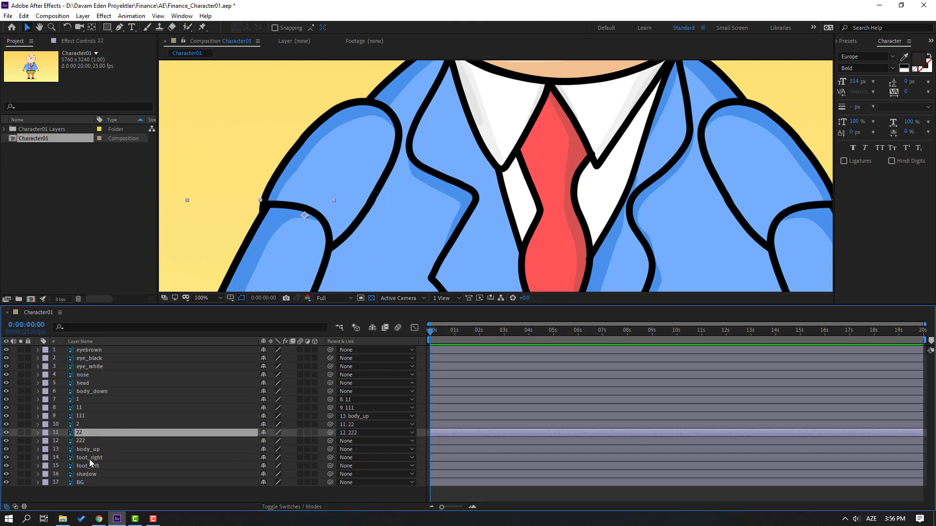
left_click(78, 443)
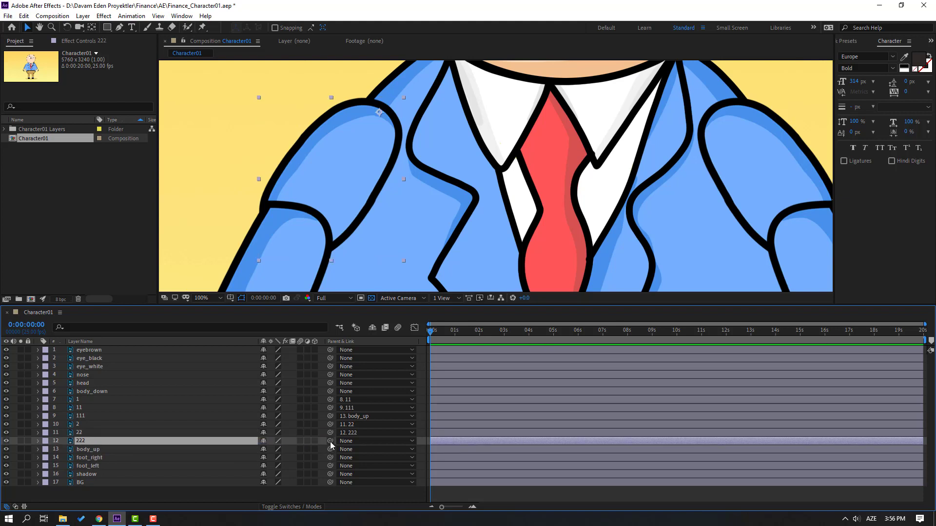
left_click_drag(330, 441, 84, 451)
Move body_up's anchor point down toward the waist.
left_click(84, 449)
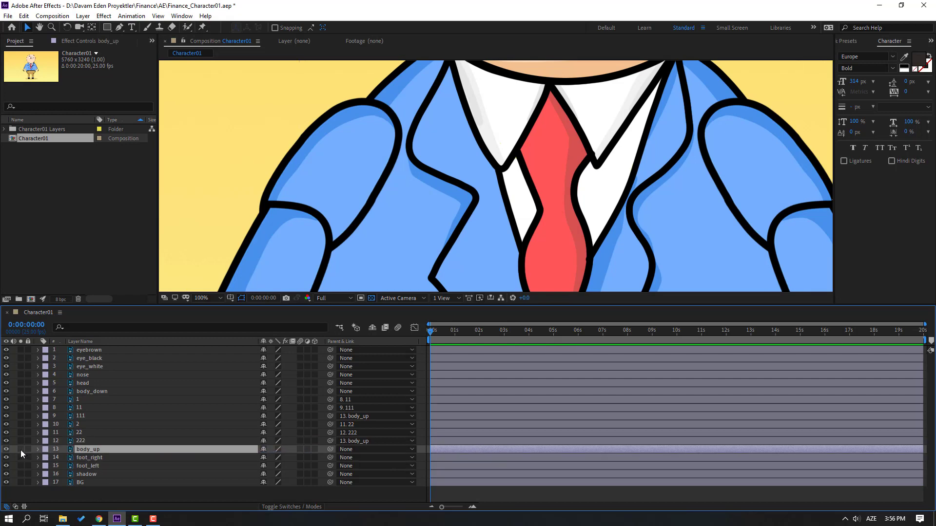
left_click(21, 449)
scroll(575, 196, "down", 2)
scroll(526, 182, "down", 2)
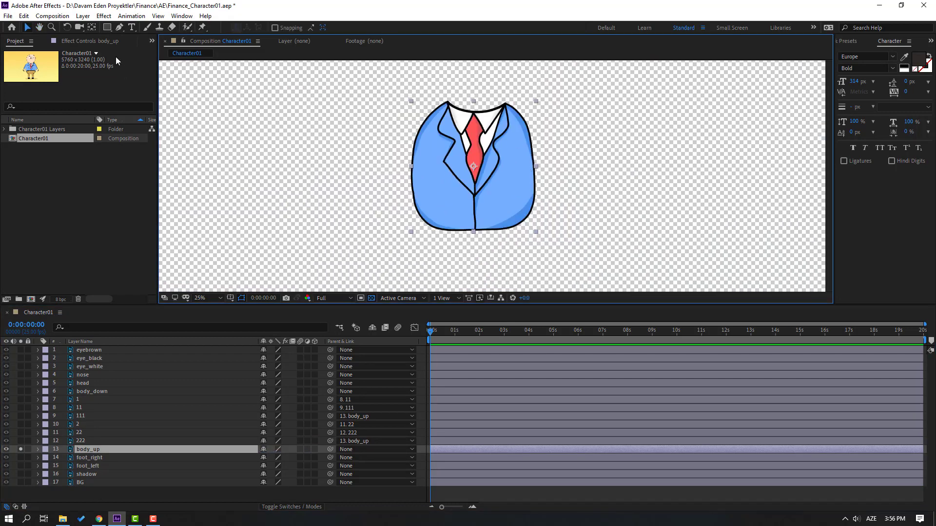
key("y")
left_click_drag(473, 168, 473, 191)
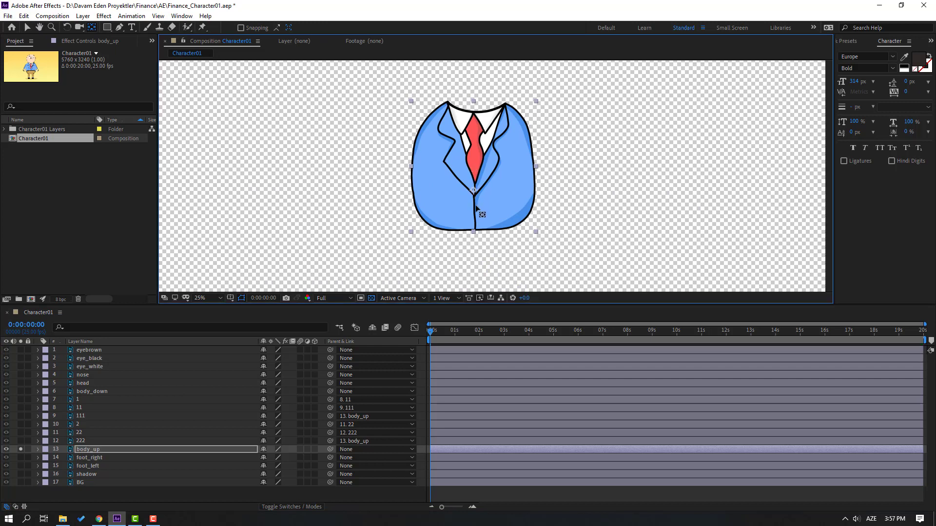
left_click(28, 27)
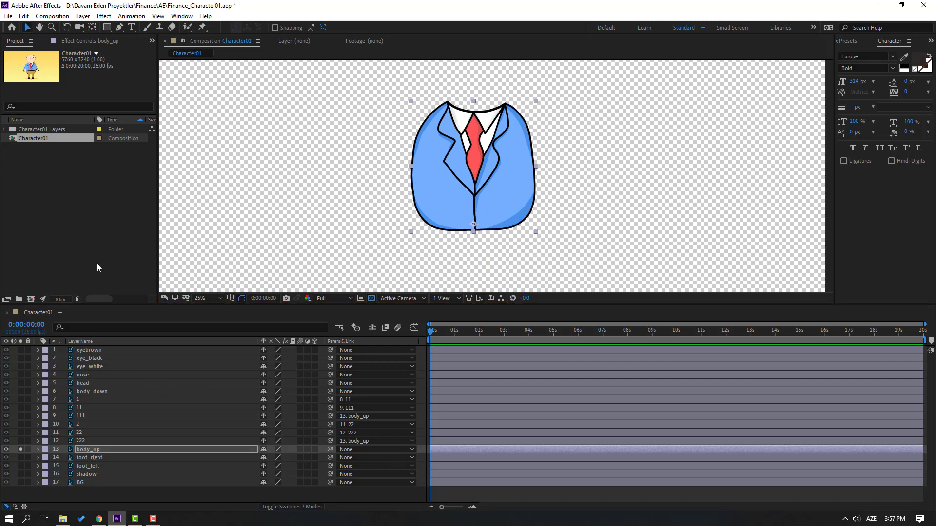
left_click(20, 449)
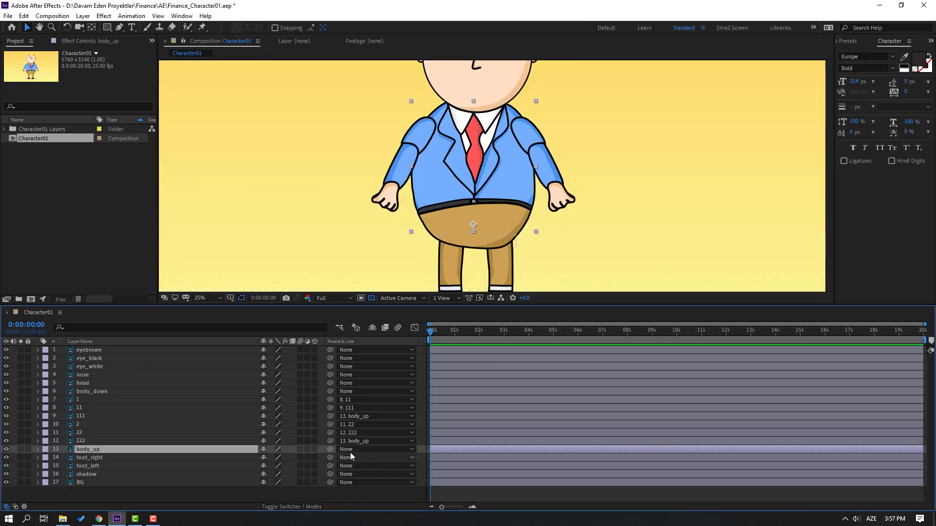
Parent body_up to body_down and move body_down's anchor point to the belly bottom.
left_click_drag(330, 449, 101, 391)
left_click(21, 391)
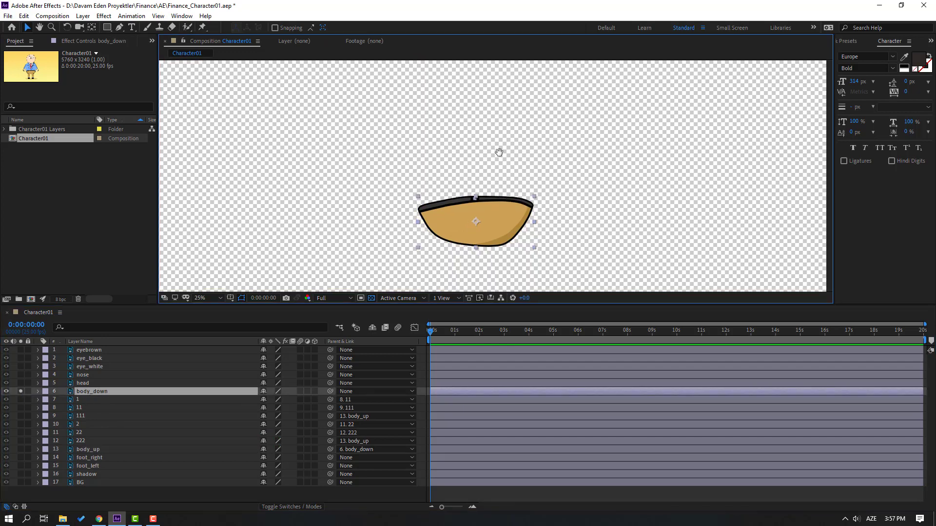
scroll(332, 145, "up", 2)
left_click(91, 27)
left_click_drag(519, 149, 522, 184)
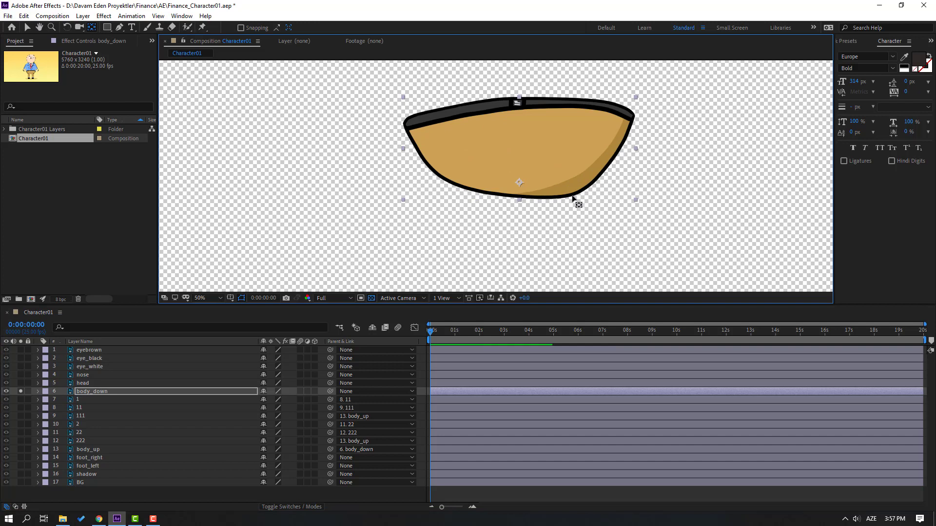
left_click(21, 391)
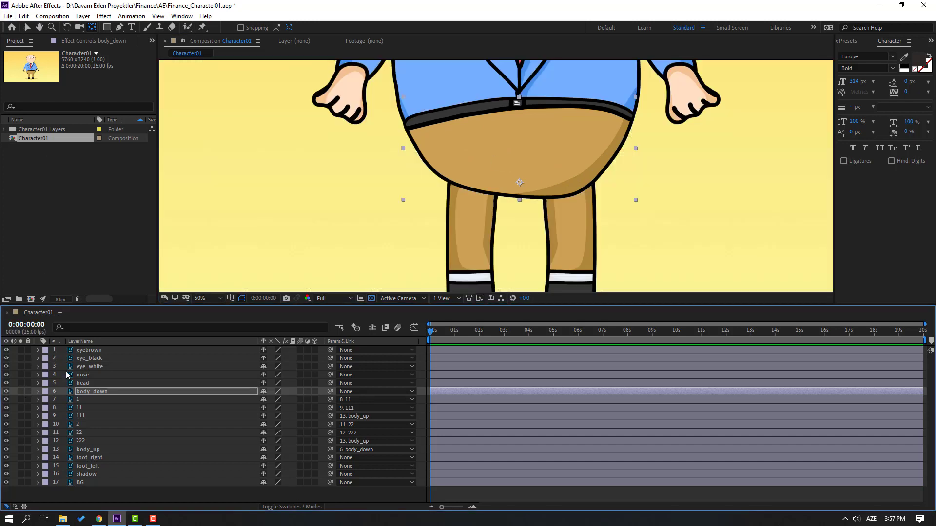
scroll(382, 257, "down", 1)
key("y")
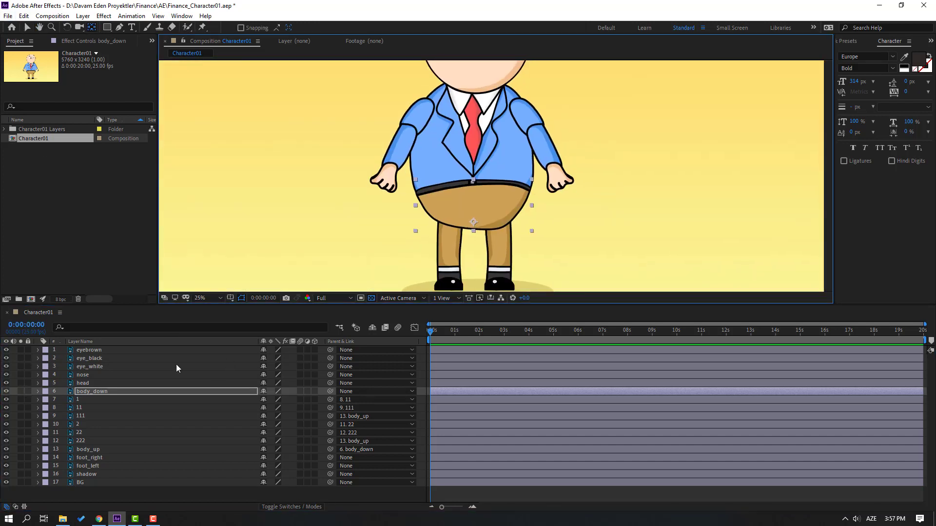
left_click(105, 350)
scroll(585, 195, "up", 3)
Pre-compose eyebrown, eye_black, eye_white, nose and head into a composition named HEAD.
left_click(106, 358, "ctrl")
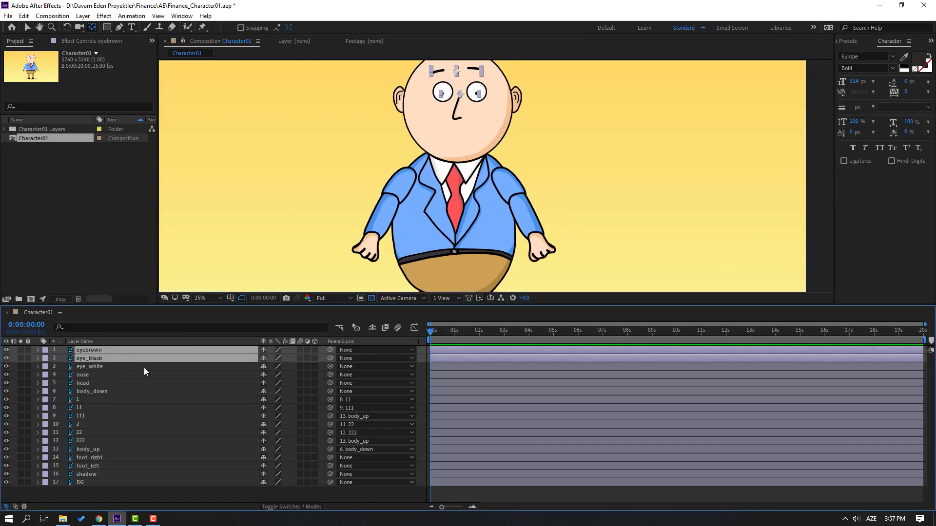
left_click(102, 367, "ctrl")
left_click(95, 377, "ctrl")
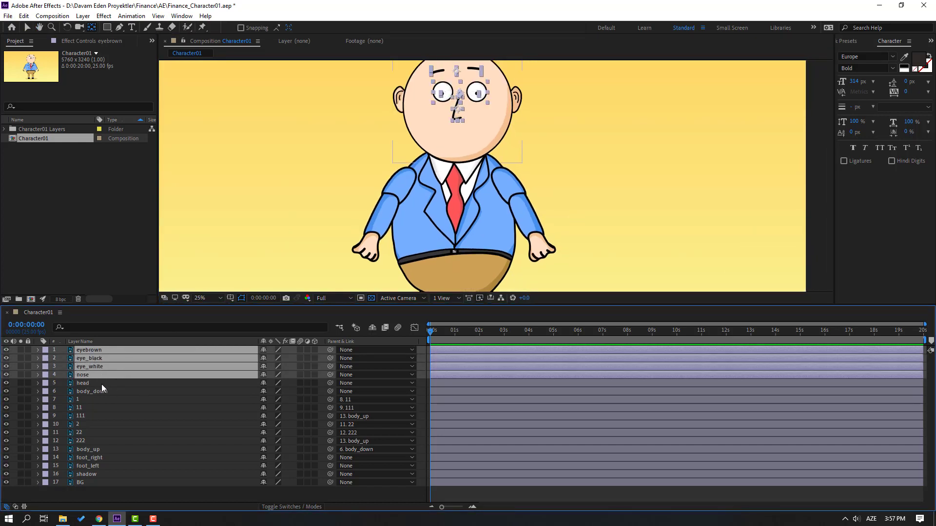
left_click(102, 384, "ctrl")
right_click(95, 369)
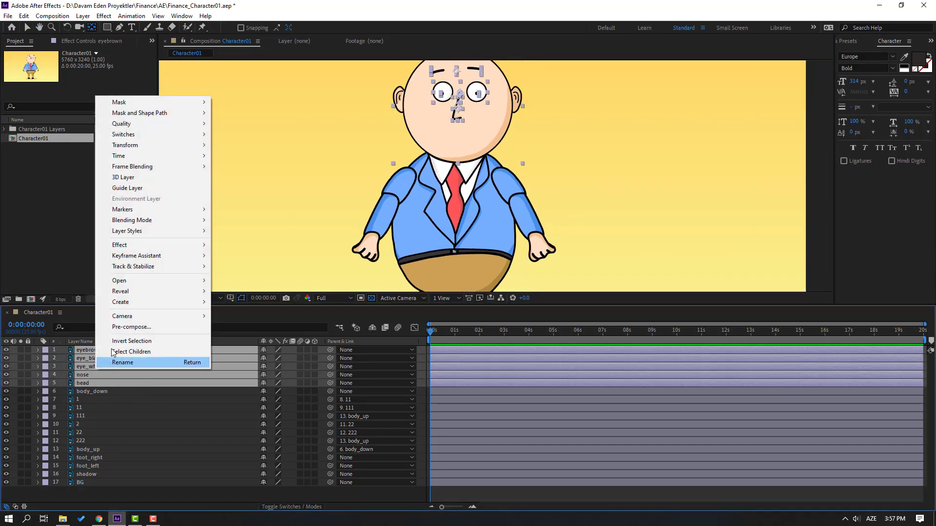
left_click(123, 328)
type("HEAD")
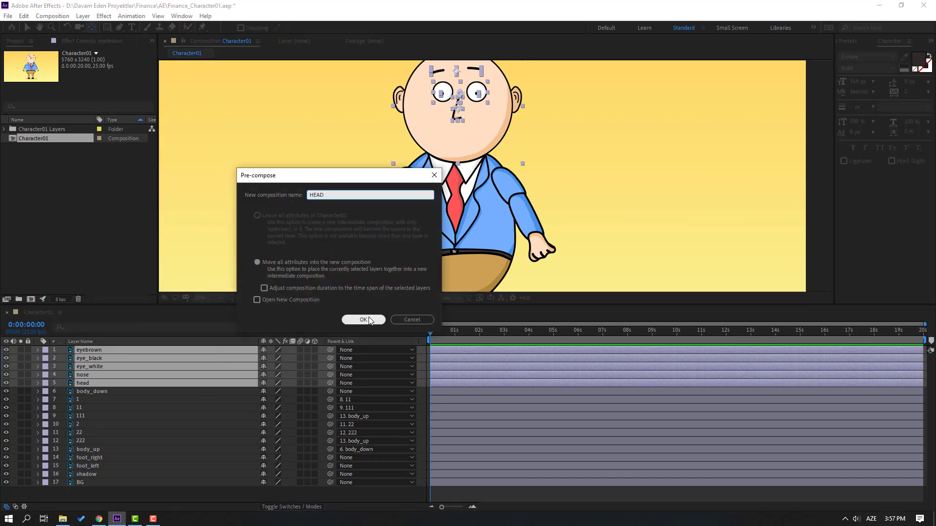
left_click(363, 319)
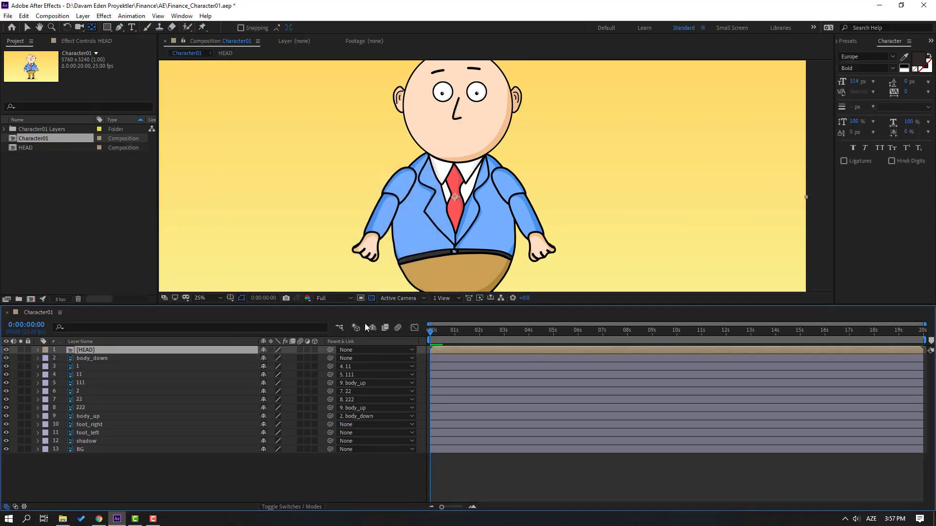
Open the HEAD composition and duplicate eye_white as eye_white 2.
double_click(85, 350)
scroll(600, 174, "up", 2)
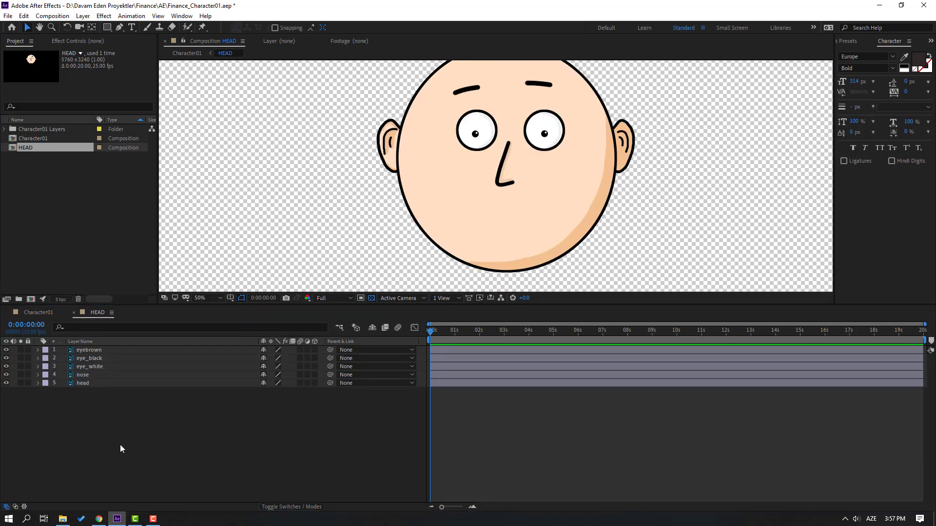
left_click(88, 366)
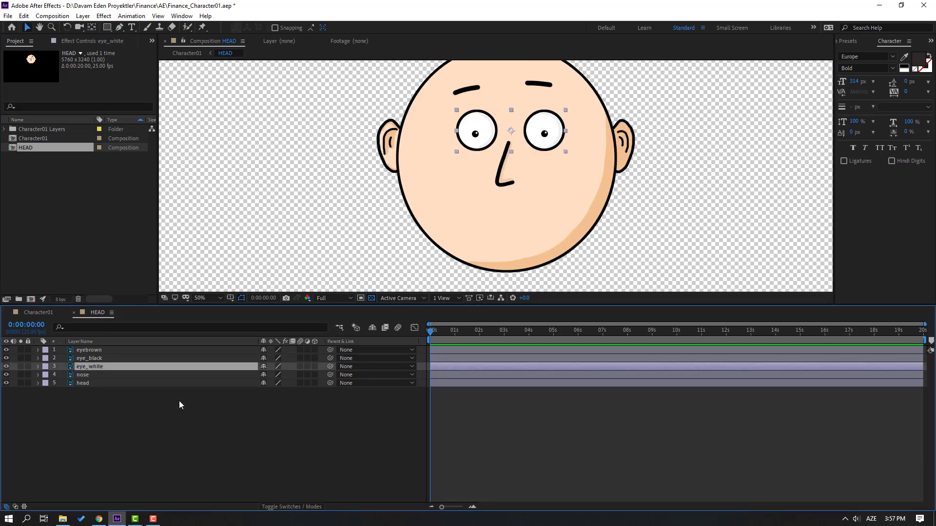
key("ctrl+d")
Move eye_black below eye_white 2 and set its track matte to Alpha Matte.
left_click(98, 359)
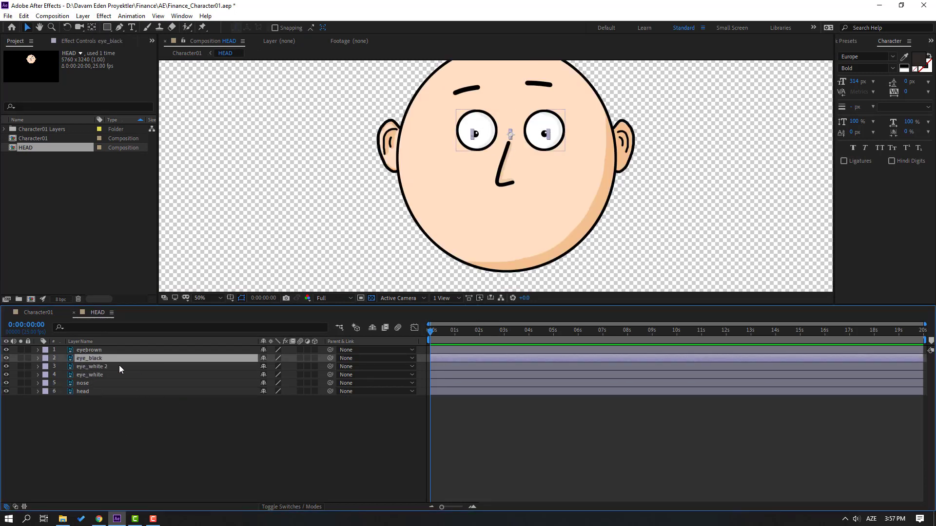
left_click_drag(86, 358, 103, 375)
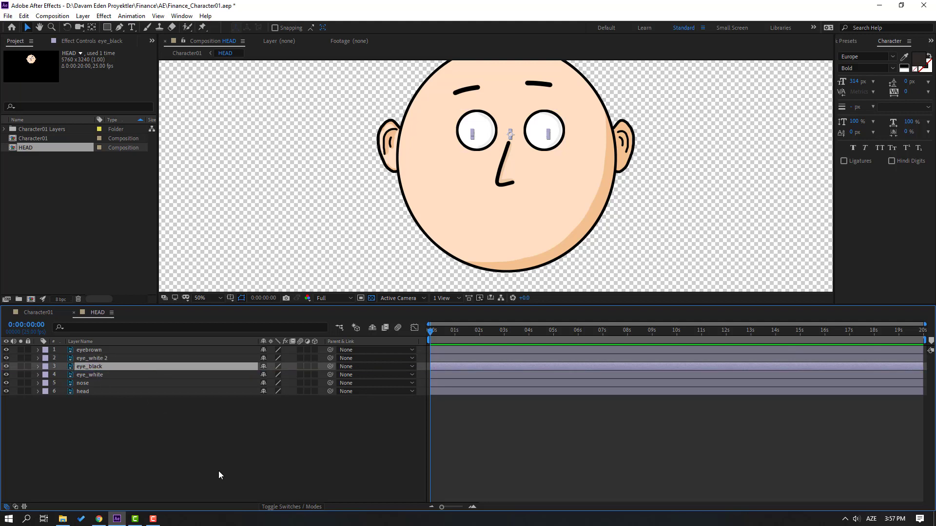
left_click(285, 508)
left_click(313, 367)
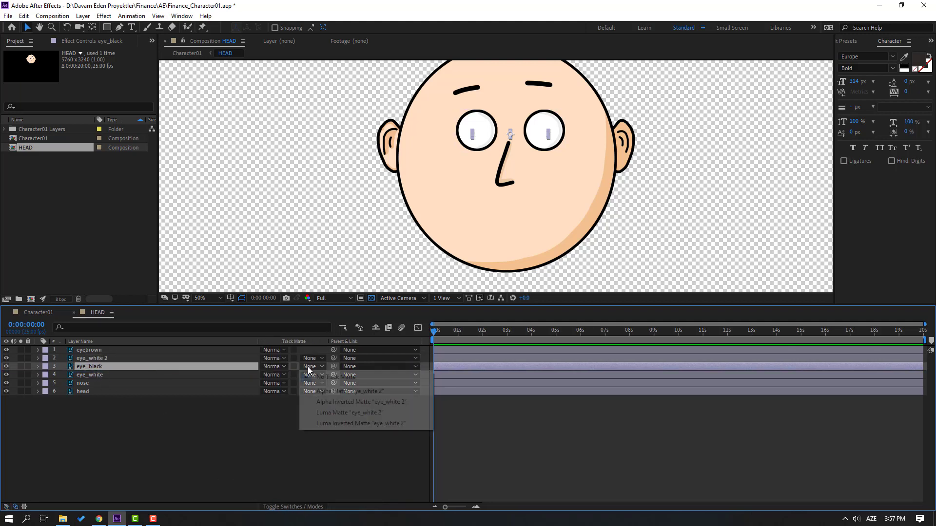
left_click(397, 392)
left_click(173, 478)
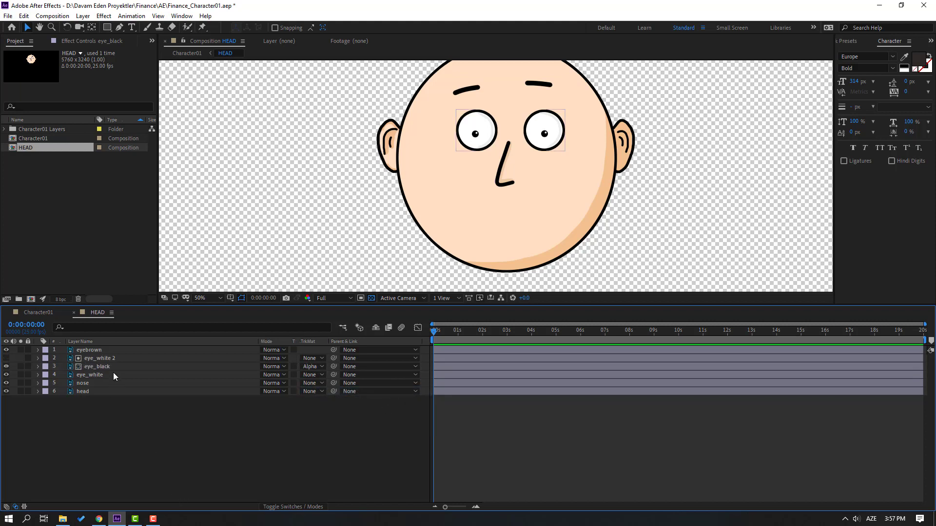
Parent eye_white 2 to eye_white.
left_click(102, 361)
left_click_drag(335, 359, 100, 375)
left_click(100, 374)
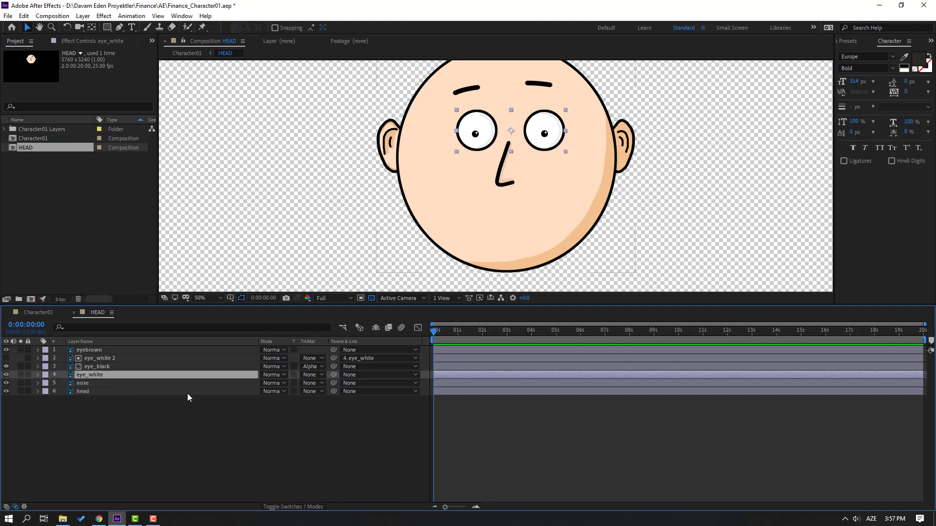
key("s")
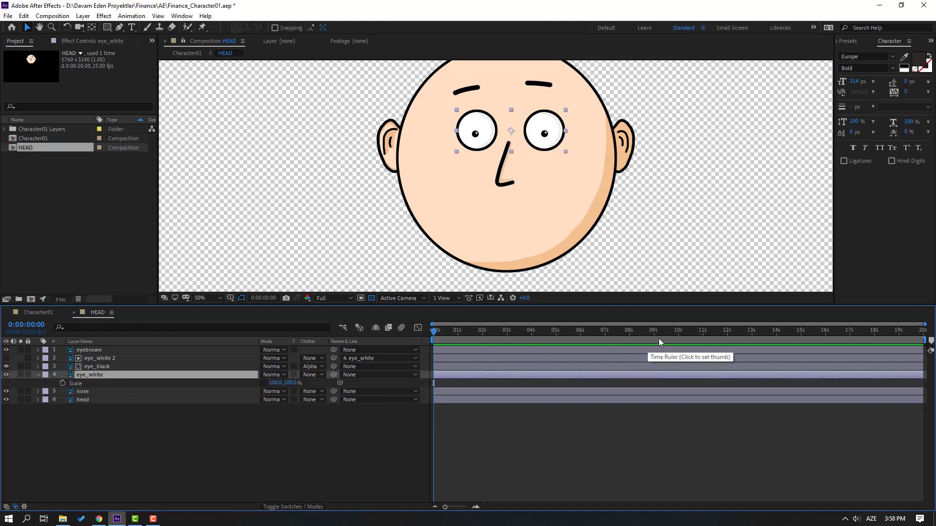
Trim the HEAD composition to a 5-second work area ending at 0:00:04:24.
left_click(555, 335)
key("n")
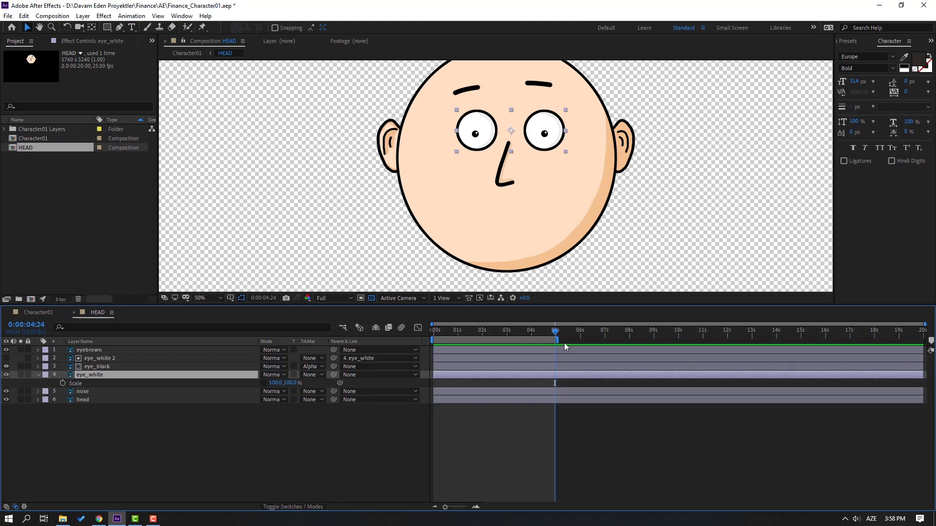
right_click(548, 341)
left_click(590, 368)
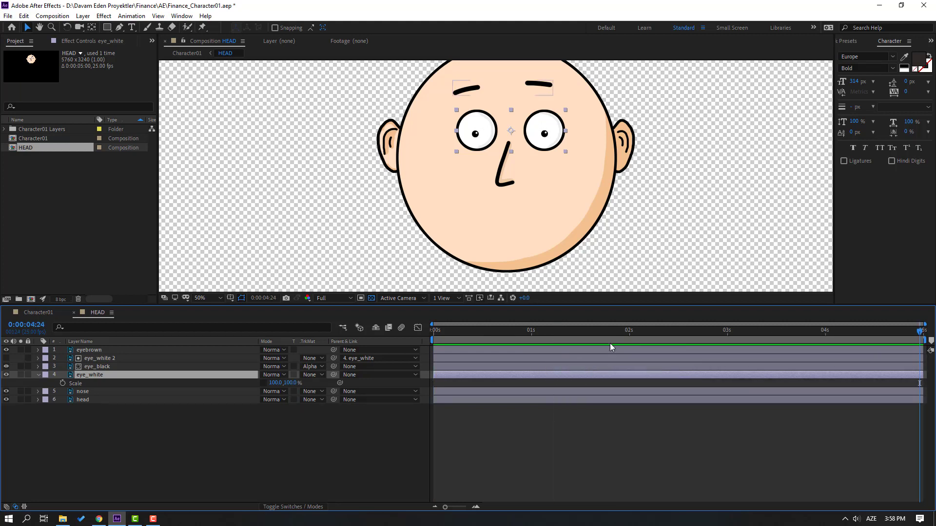
left_click_drag(584, 330, 449, 336)
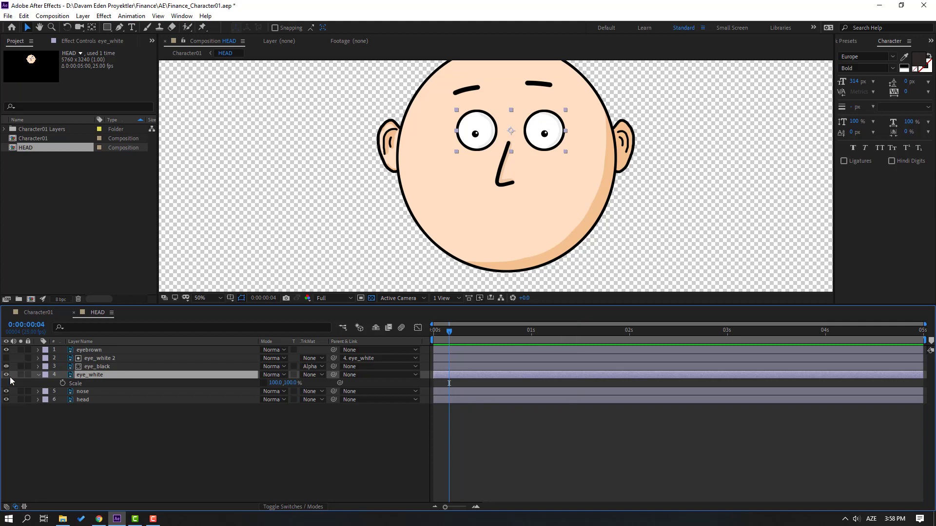
Key eye_white's scale 100%, then 5% height, then 100%, three frames apart.
left_click(62, 383)
key("Page_Down")
key("Page_Down")
key("Page_Down")
left_click_drag(288, 383, 271, 385)
left_click(291, 382)
type("5")
key("Return")
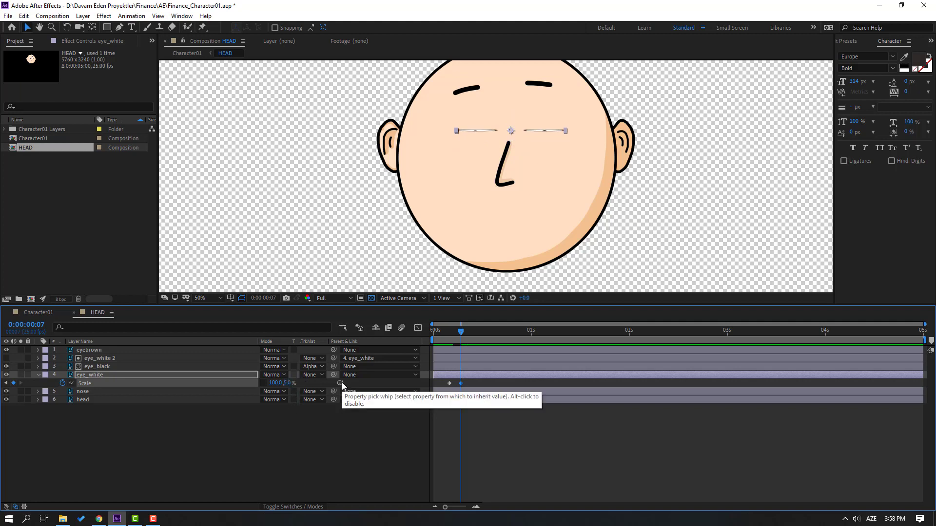
key("Page_Down")
key("Page_Down")
key("Page_Down")
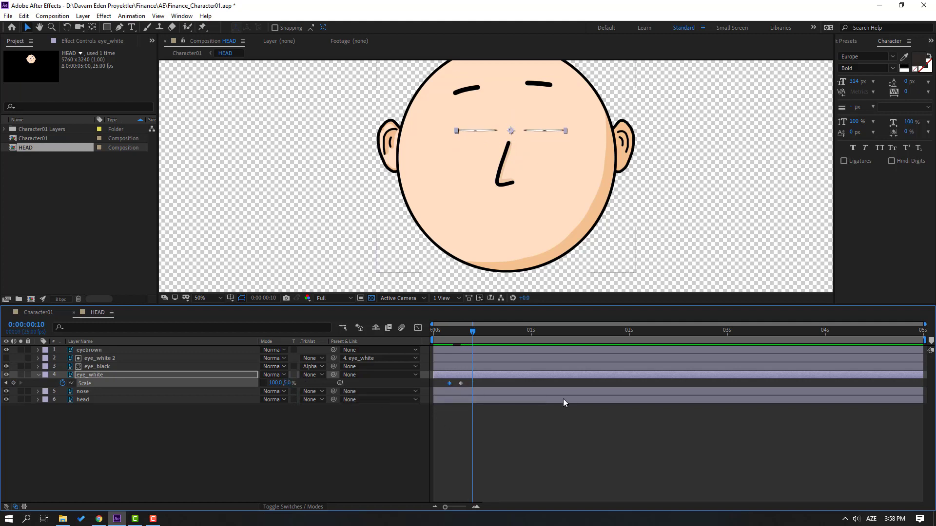
key("ctrl+v")
Apply Easy Ease to the three blink keyframes and copy them.
left_click(490, 429)
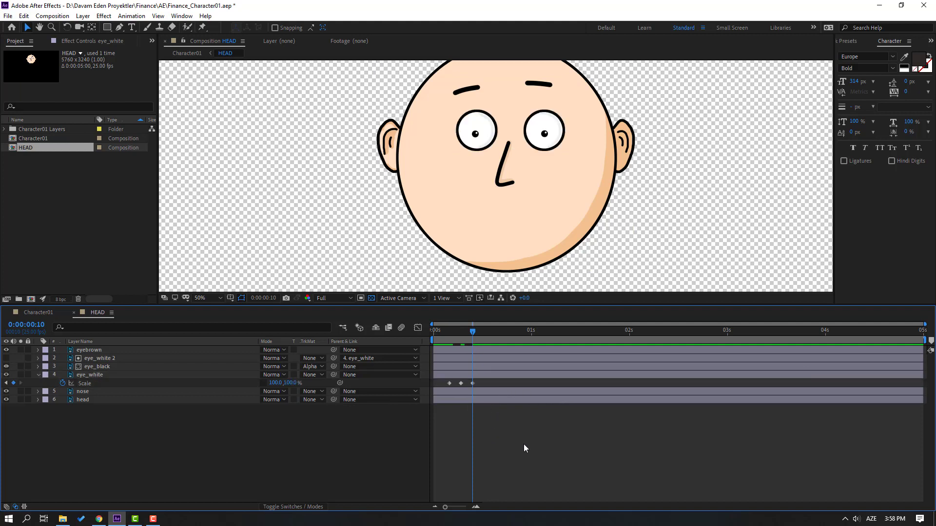
left_click_drag(477, 385, 448, 385)
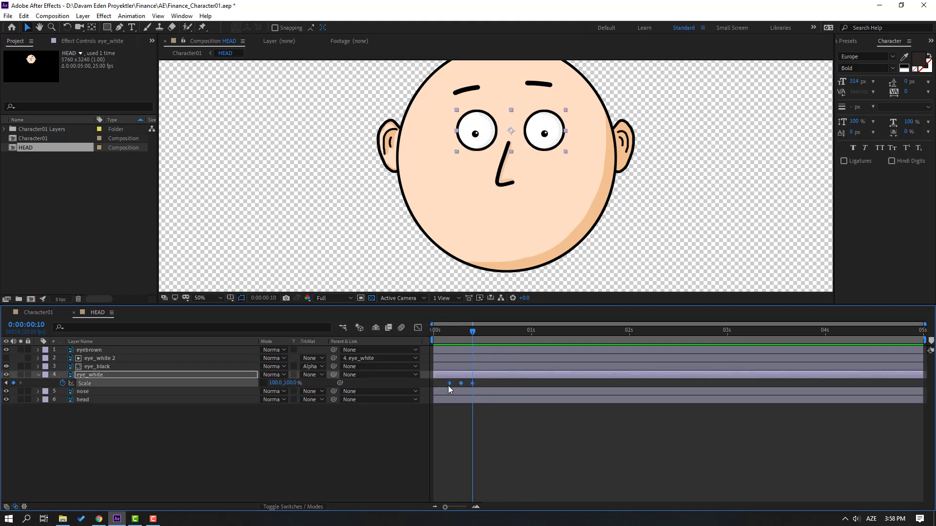
right_click(448, 385)
mouse_move(488, 380)
left_click(580, 425)
key("ctrl+c")
Paste the blink keyframes at 1:04, 2:12 and 3:18.
left_click_drag(572, 332, 563, 333)
key("ctrl+v")
left_click(677, 333)
key("ctrl+v")
left_click(798, 332)
key("ctrl+v")
left_click(431, 245)
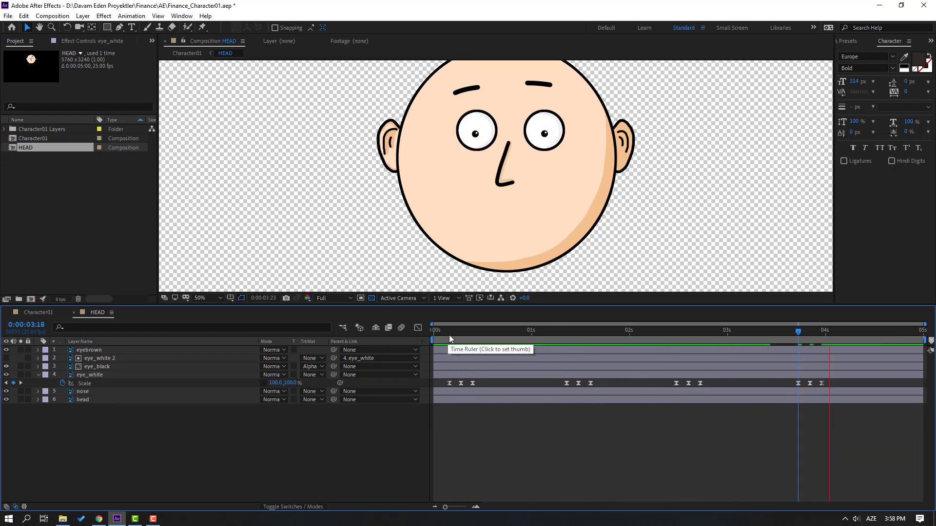
left_click(448, 335)
Keyframe eye_black's Position and shift the pupils to the right at 0:05.
left_click(105, 367)
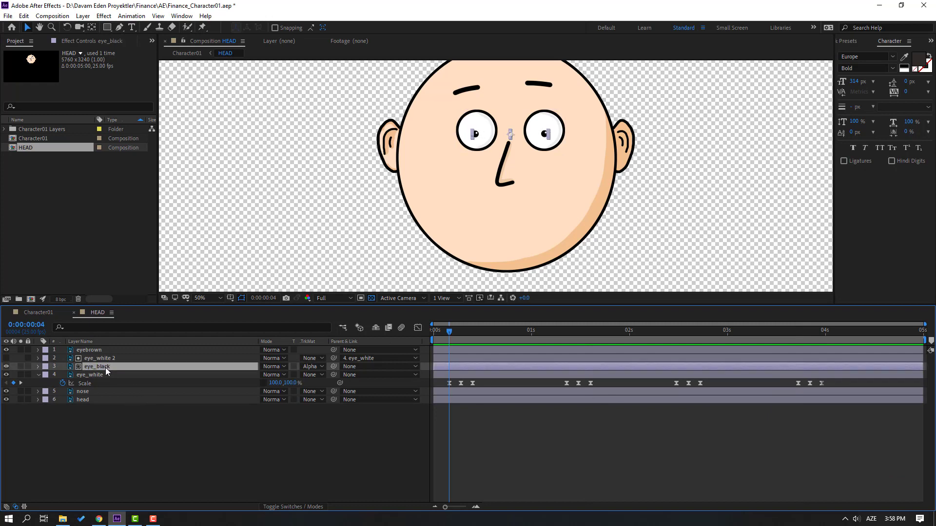
key("p")
left_click(62, 376)
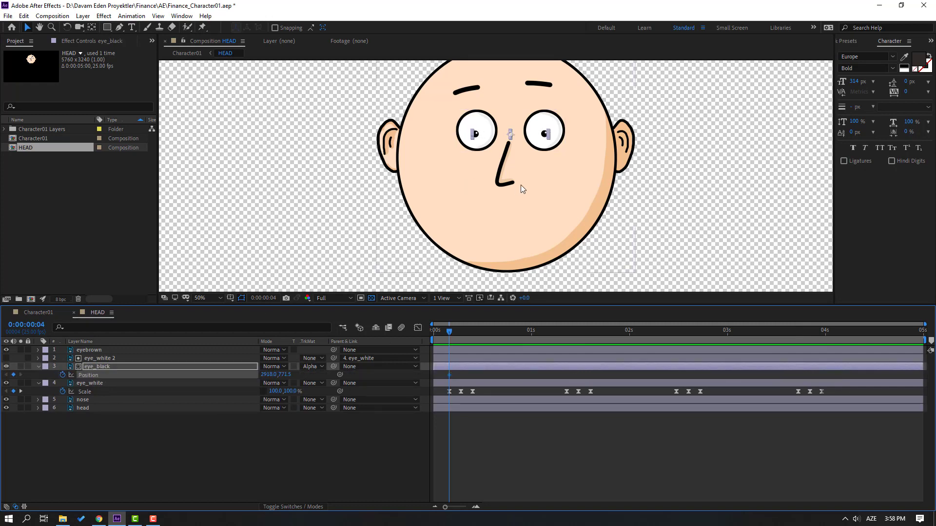
scroll(521, 186, "up", 2)
left_click(453, 320)
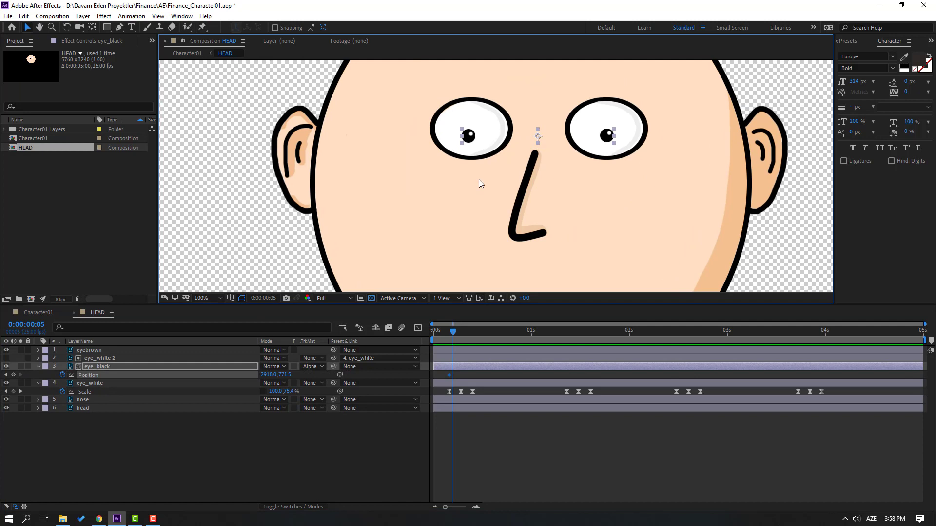
left_click_drag(471, 142, 487, 142)
Apply Easy Ease to the pupil position keys and slide them a few frames later.
left_click(450, 375)
right_click(451, 376)
mouse_move(500, 495)
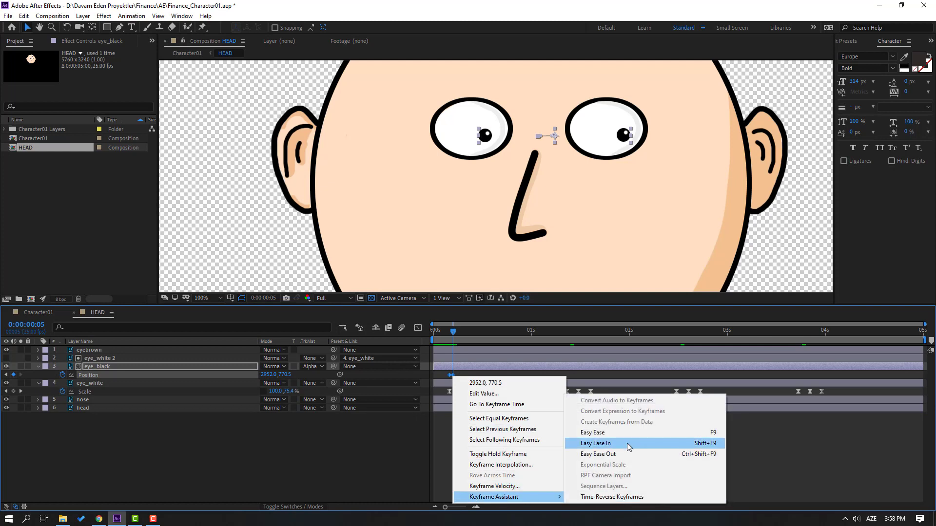
left_click(617, 432)
left_click_drag(452, 375, 465, 375)
key("space")
mouse_move(467, 331)
left_mouse_down()
mouse_move(461, 344)
mouse_move(451, 332)
mouse_move(476, 332)
left_mouse_up()
Add a pupil key at frame 11, move the pupils back up-left two frames later, and retime them.
left_click(14, 375)
key("Page_Down")
key("Page_Down")
left_click_drag(485, 139, 470, 134)
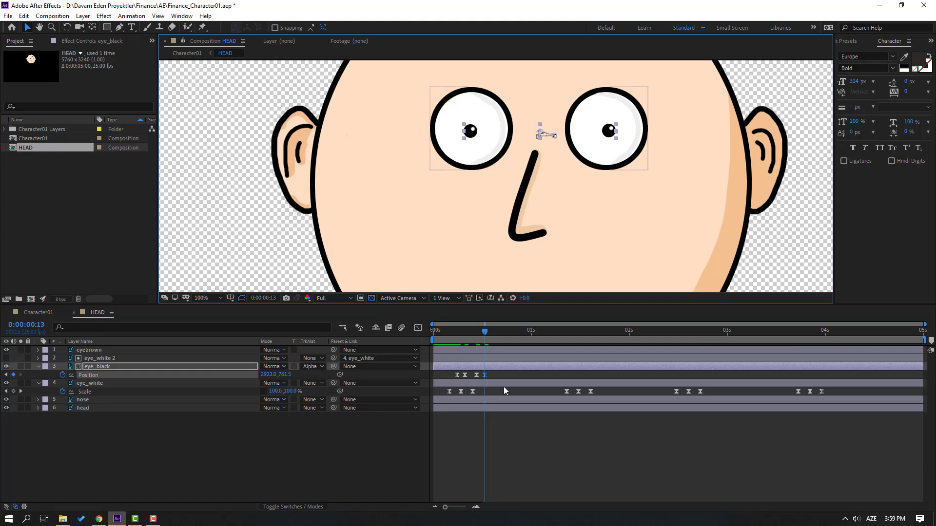
mouse_move(495, 373)
left_mouse_down()
mouse_move(479, 377)
mouse_move(490, 375)
left_mouse_up()
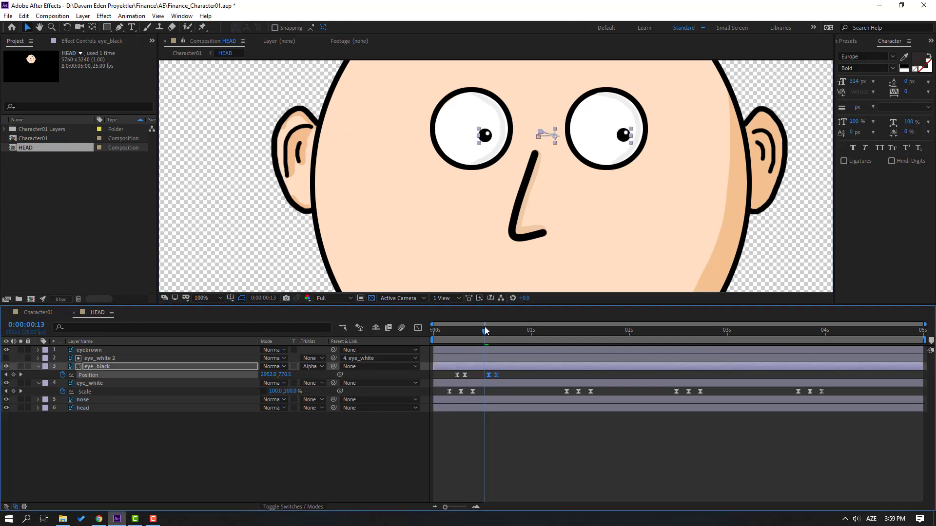
Preview the eye animation and move to 1:04, where the eyes are open.
scroll(327, 189, "down", 5)
key("space")
scroll(500, 238, "up", 3)
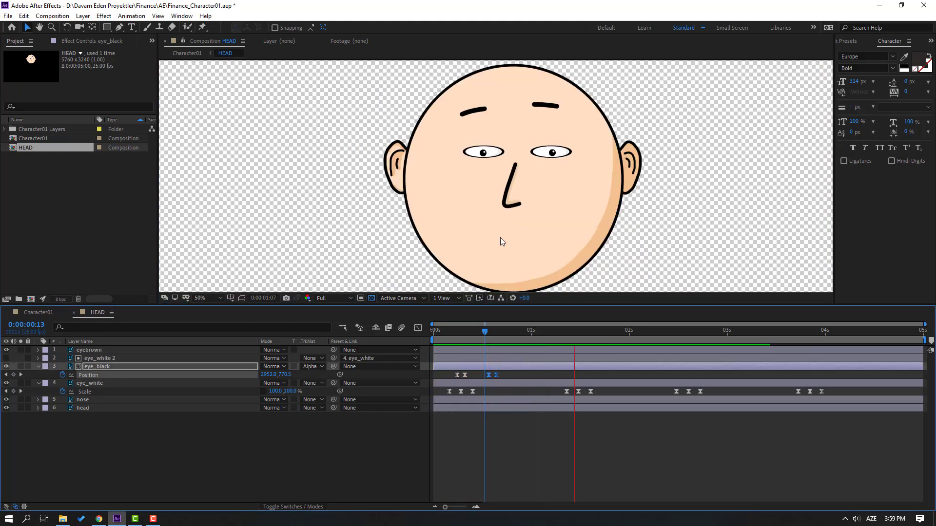
left_click_drag(525, 333, 539, 333)
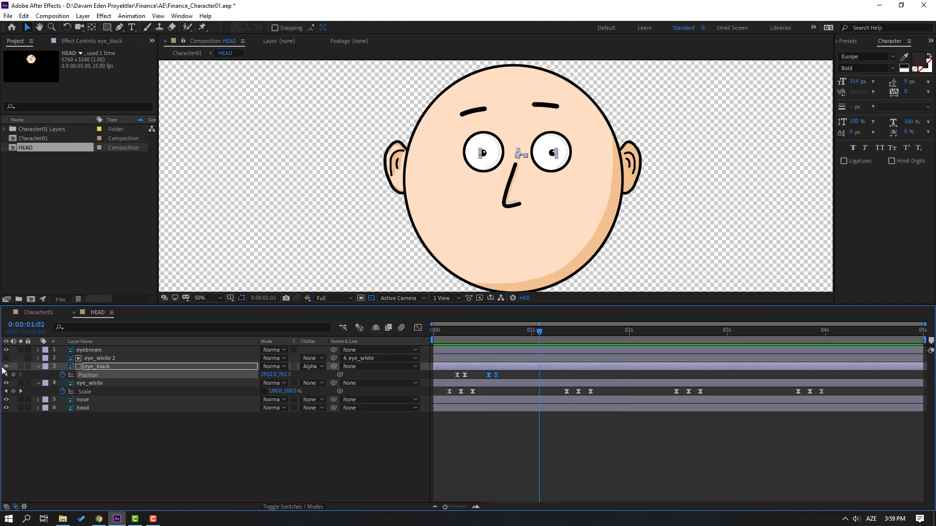
scroll(445, 198, "up", 2)
key("Page_Down")
key("Page_Down")
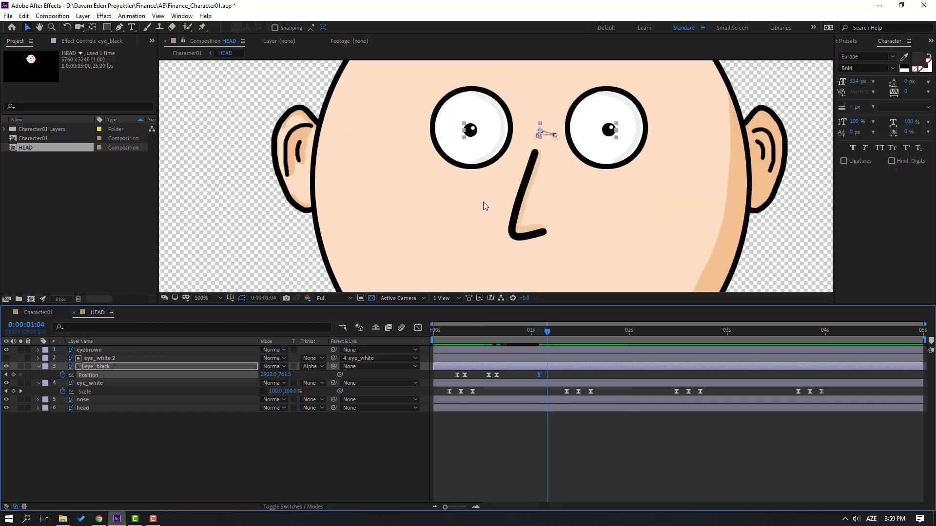
Add a down-left pupil glance around 1:09 and shift its keys two frames later.
left_click_drag(473, 135, 470, 135)
left_click_drag(536, 333, 567, 335)
left_click(13, 375)
key("Page_Down")
key("Page_Down")
key("period")
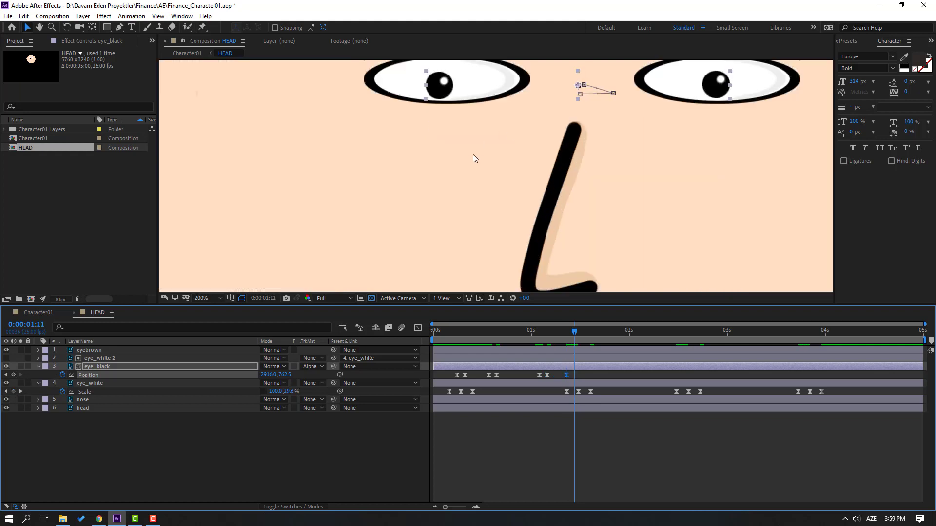
left_click_drag(438, 98, 409, 108)
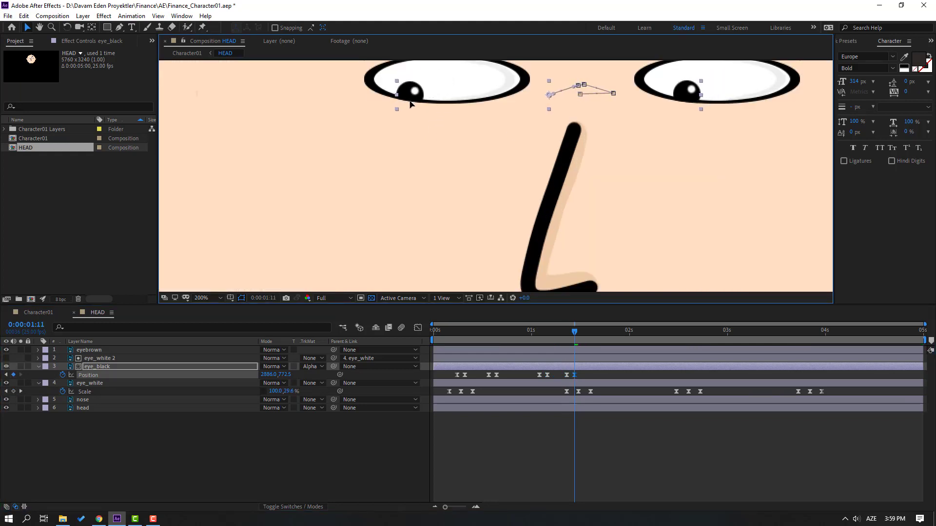
left_click(568, 375, "shift")
left_click_drag(569, 375, 583, 376)
key("comma")
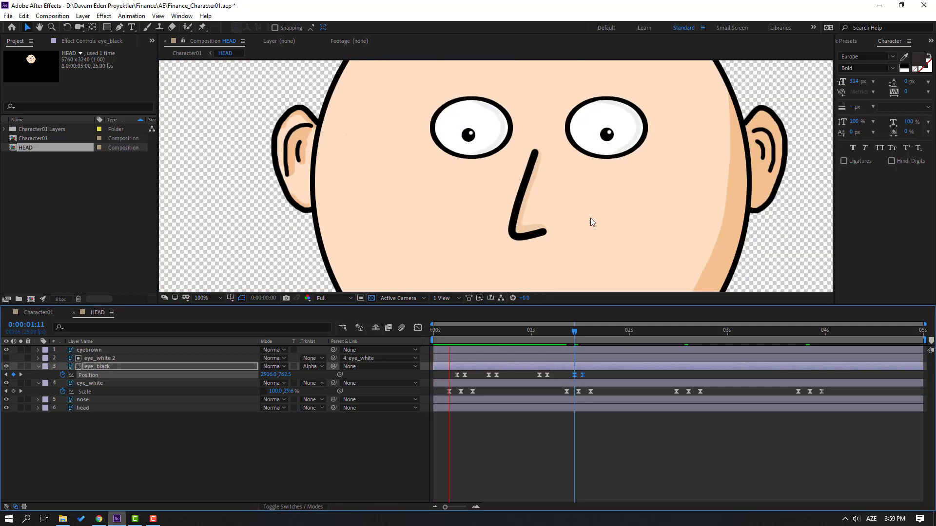
key("space")
Add another pupil glance with keyframes at 1:17 and 1:19, then shift those keys later.
key("comma")
key("comma")
key("comma")
key("comma")
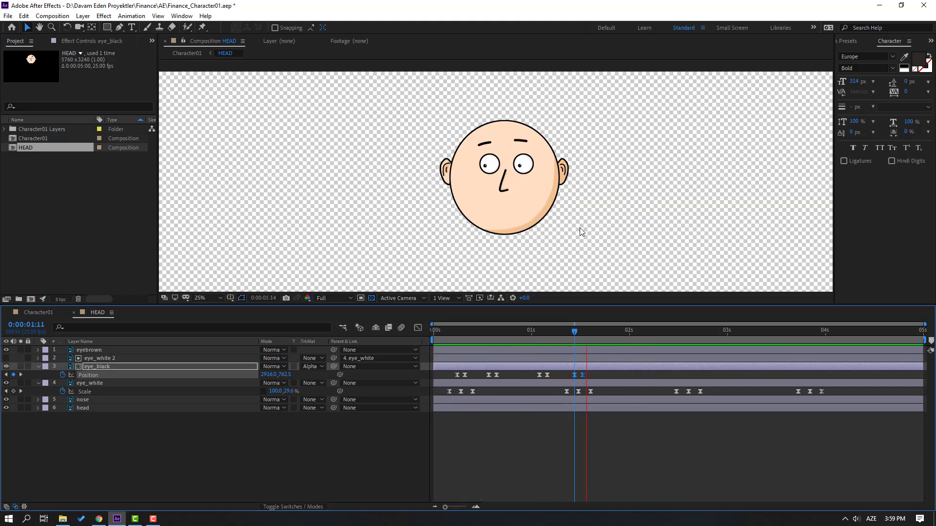
key("period")
key("period")
key("period")
key("period")
left_click_drag(582, 335, 598, 333)
left_click(14, 375)
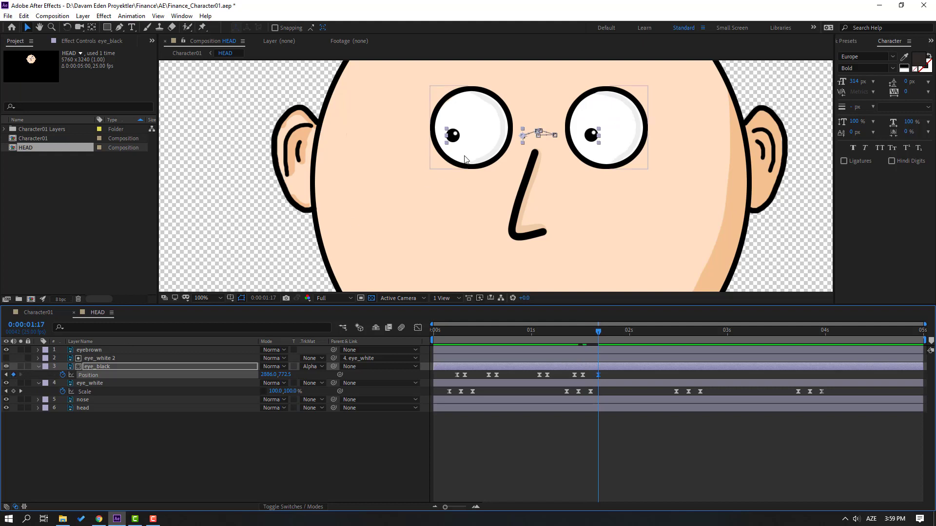
key("period")
key("Page_Down")
key("Page_Down")
left_click_drag(435, 89, 417, 126)
key("v")
key("comma")
left_click_drag(612, 377, 444, 379)
Paste the copied pupil glances at 2:06 and nudge them slightly later.
left_click(605, 461)
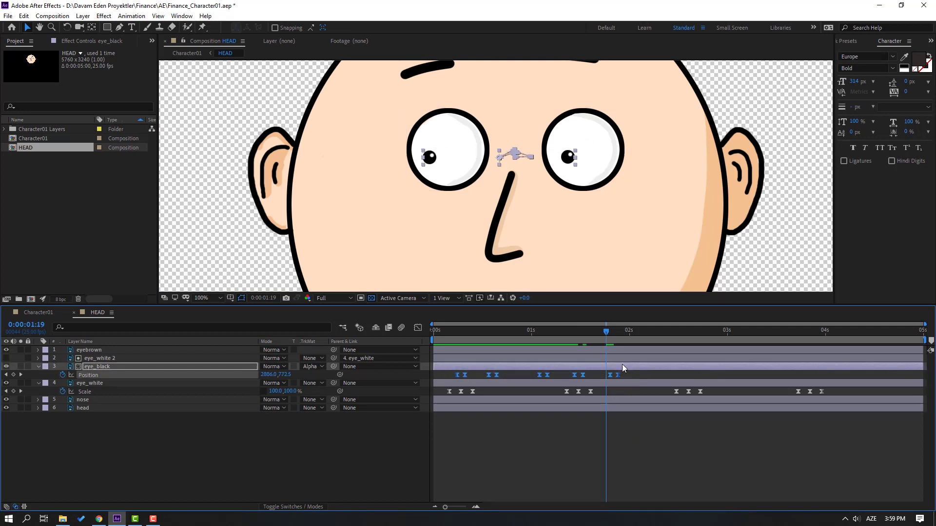
left_click_drag(631, 334, 653, 331)
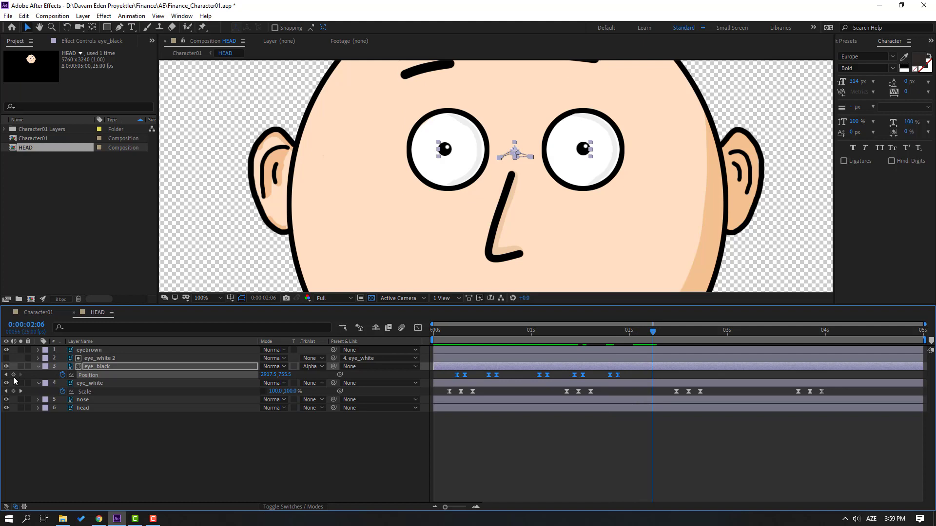
key("ctrl+v")
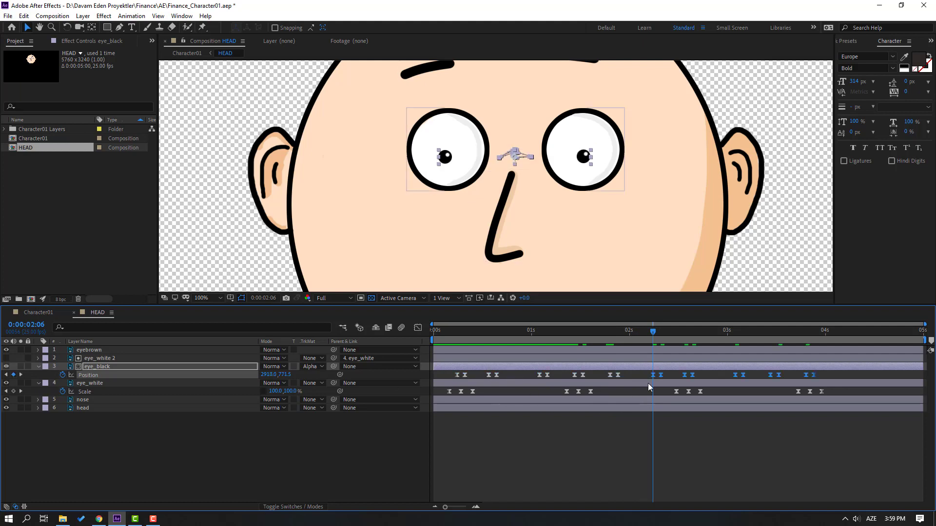
left_click_drag(661, 376, 692, 379)
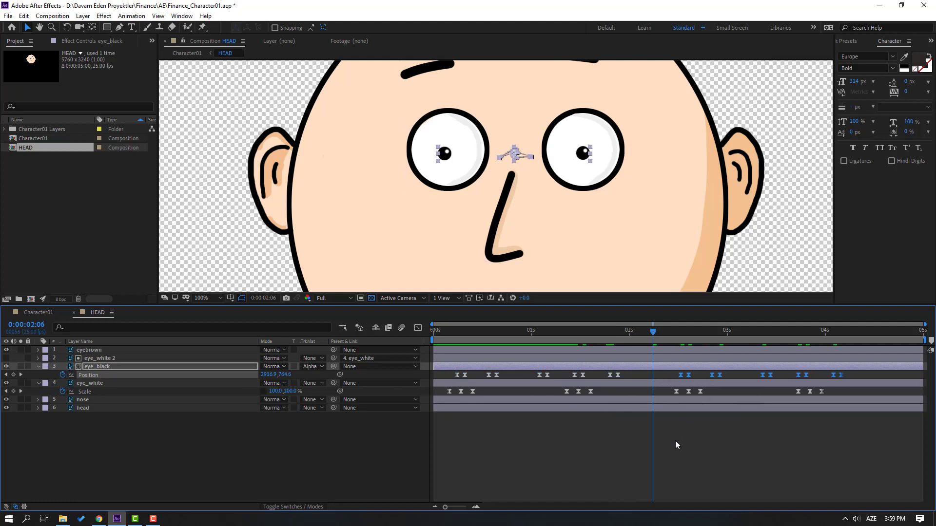
left_click(674, 441)
left_click(652, 334)
left_click_drag(654, 333, 680, 333)
Make the pupils look upward at the keyframe near 2:09 and preview the full eye animation.
left_click(618, 375)
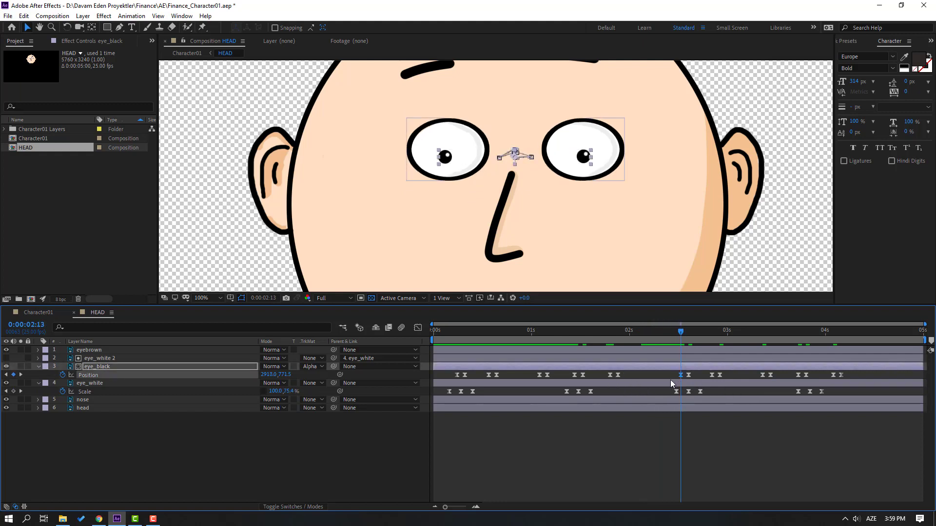
key("ctrl+v")
left_click_drag(677, 332, 778, 332)
left_click(657, 472)
key("comma")
key("comma")
key("space")
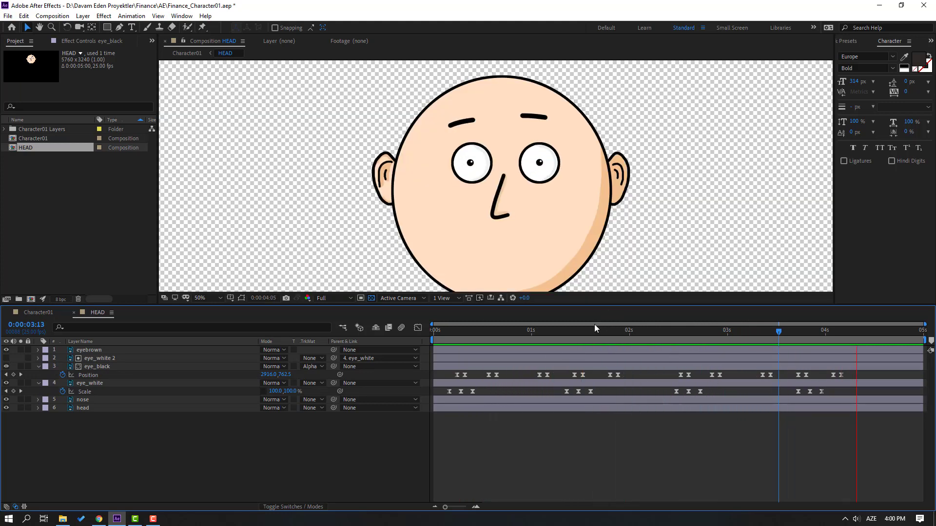
key("space")
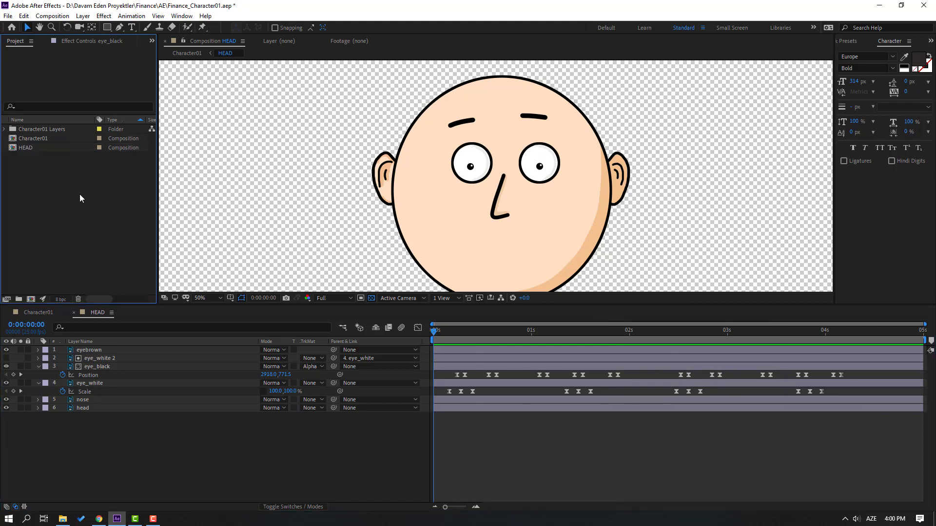
Import the Lipsync01.mov file into the project.
right_click(80, 194)
mouse_move(91, 238)
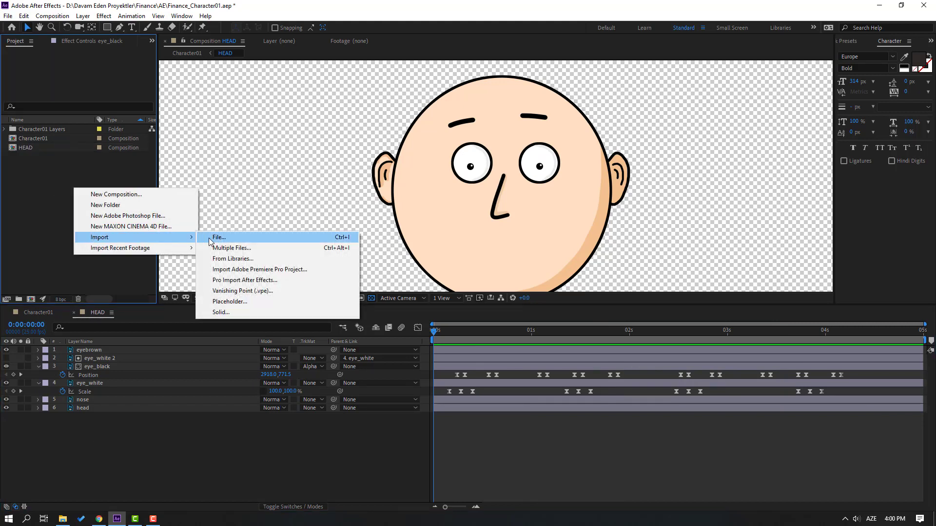
left_click(209, 239)
left_click(113, 102)
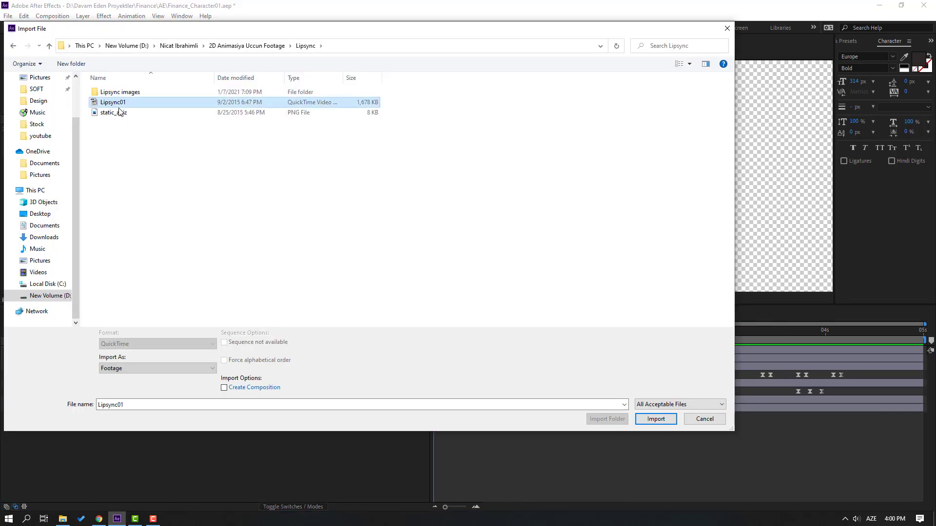
left_click(655, 419)
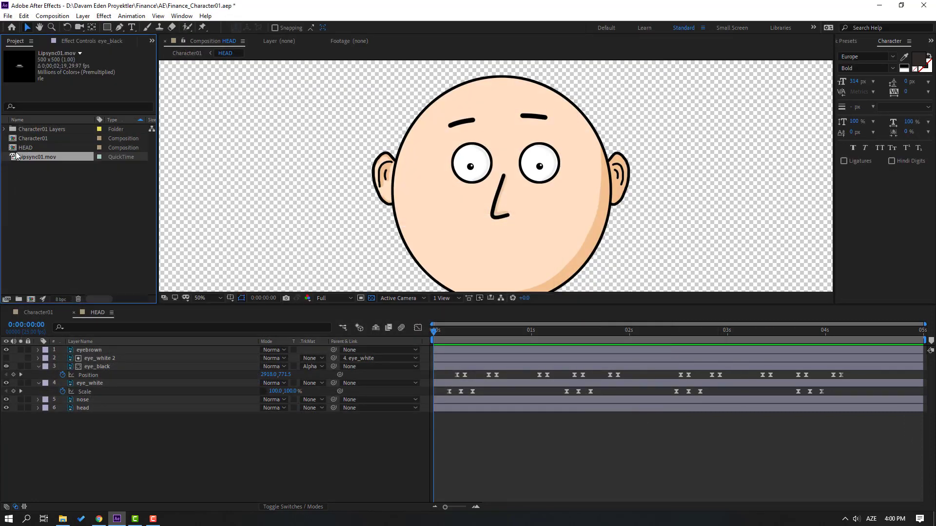
Add Lipsync01 to the HEAD comp and position the mouth on the face below the nose.
left_click_drag(30, 159, 98, 351)
scroll(540, 194, "down", 4)
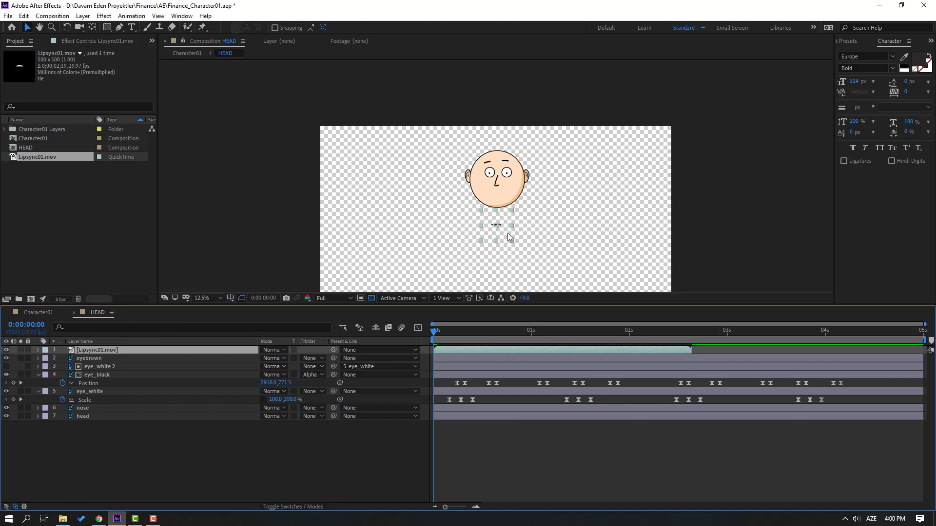
left_click_drag(493, 226, 513, 213)
scroll(502, 214, "up", 4)
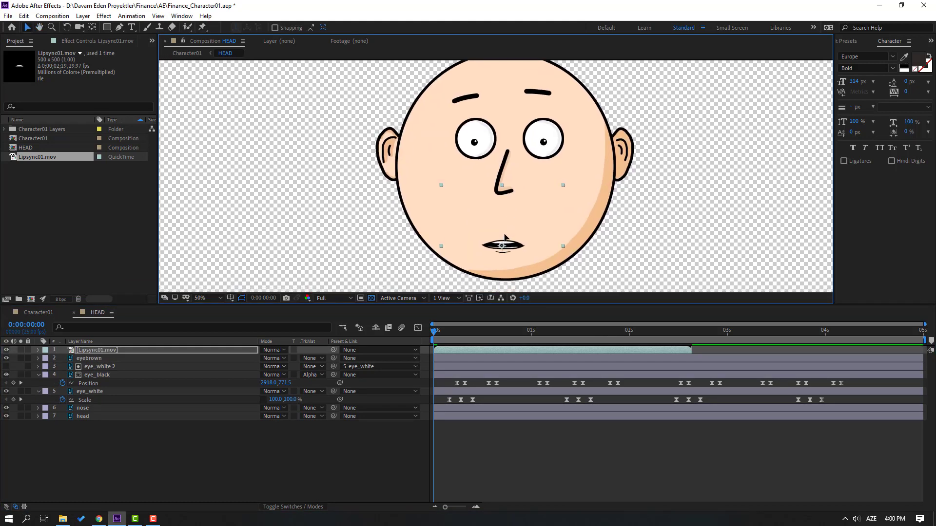
Time-stretch the Lipsync01 layer so it lasts until about 4 seconds.
right_click(99, 350)
mouse_move(175, 138)
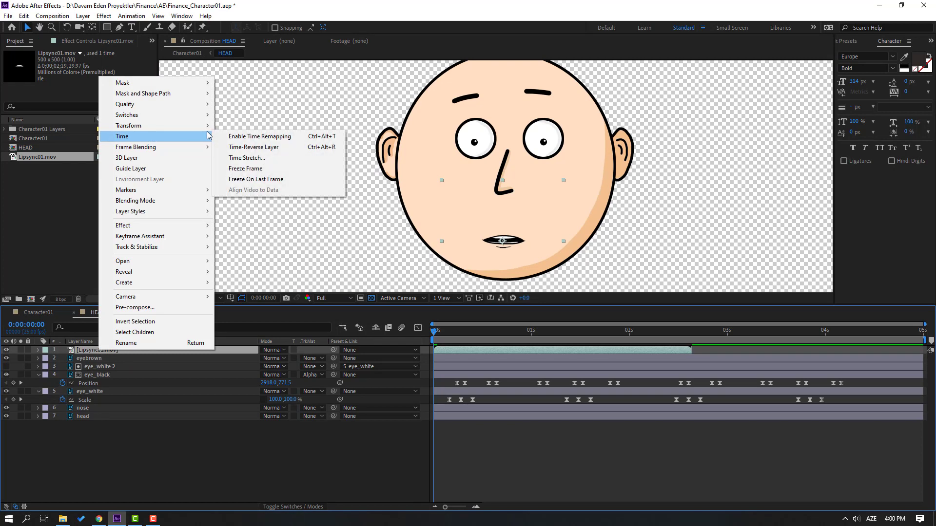
left_click(250, 157)
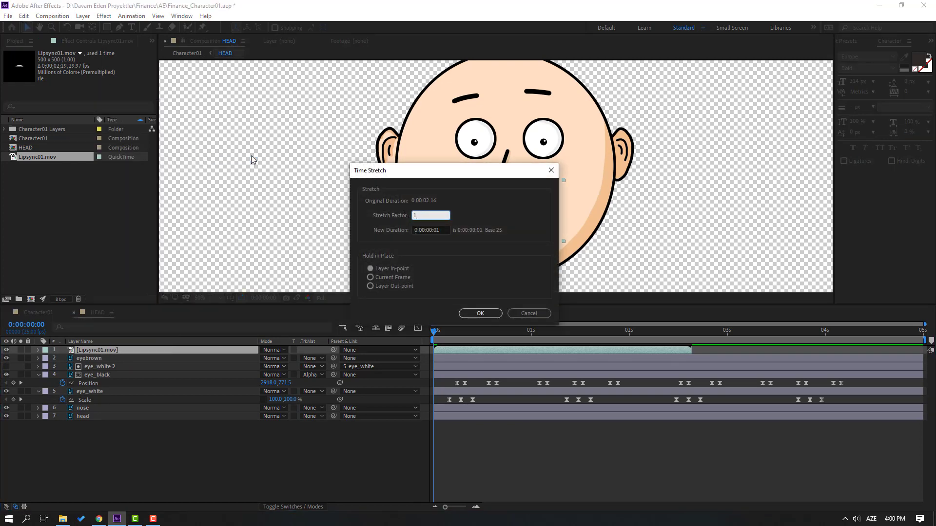
left_click(483, 312)
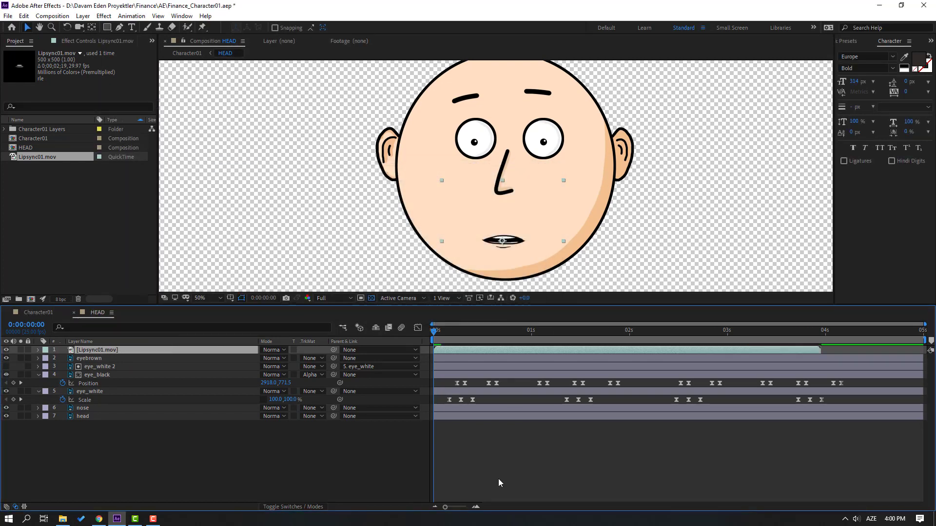
left_click(539, 490)
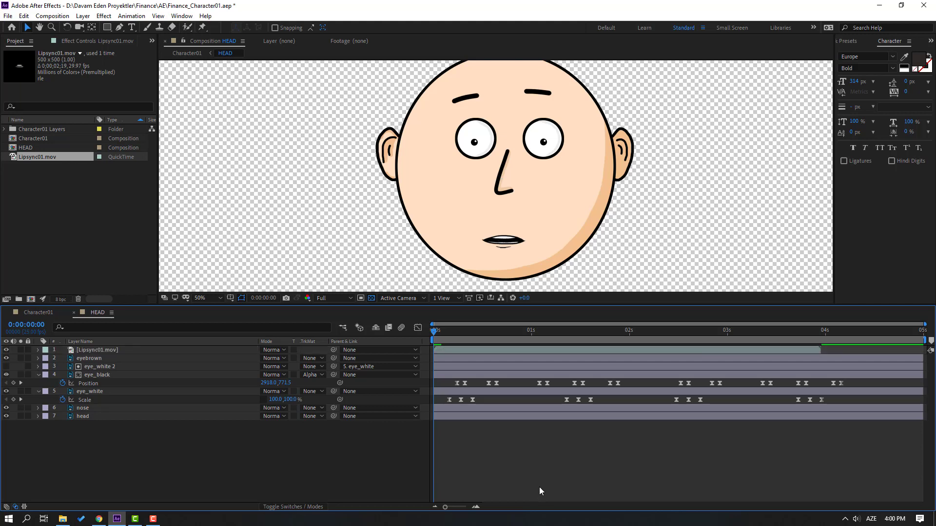
Duplicate the lip-sync layer, start the copy near 3.7 seconds, and preview the playback.
left_click(91, 351)
key("ctrl+d")
left_click_drag(462, 350, 851, 355)
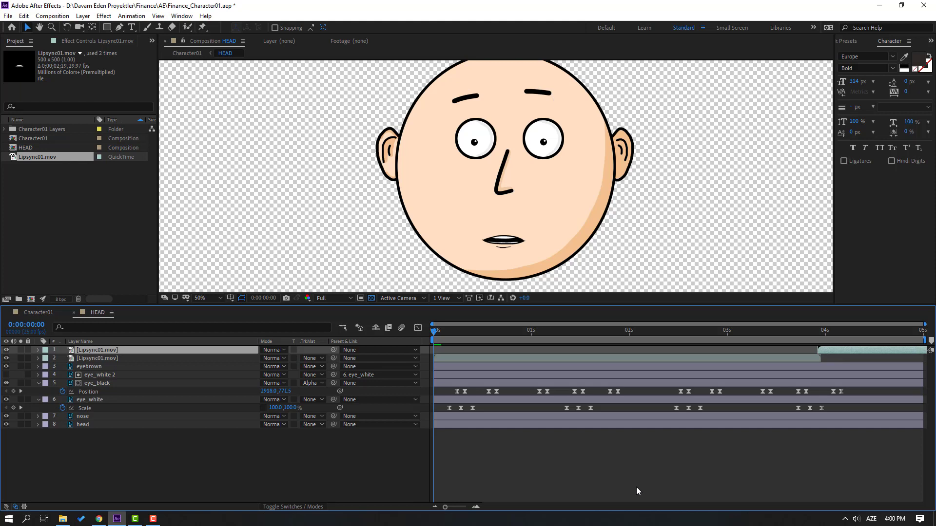
left_click(636, 486)
key("comma")
key("space")
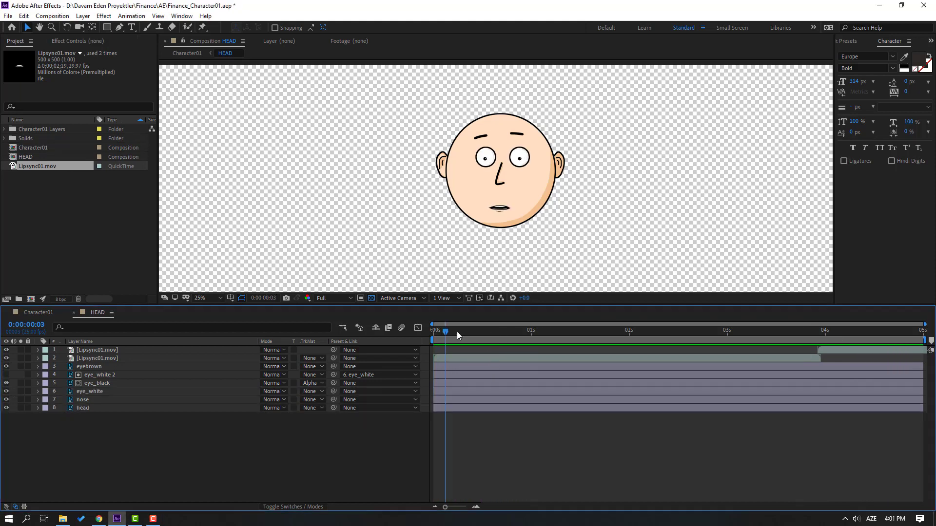
key("space")
In Character01, solo HEAD and move its anchor point to the chin with Pan Behind.
left_click(31, 311)
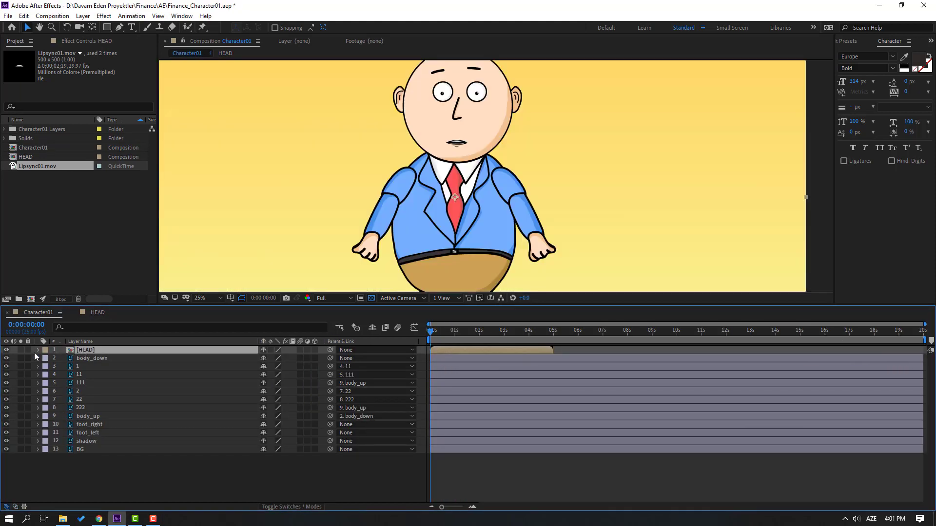
left_click(21, 350)
left_click(88, 27)
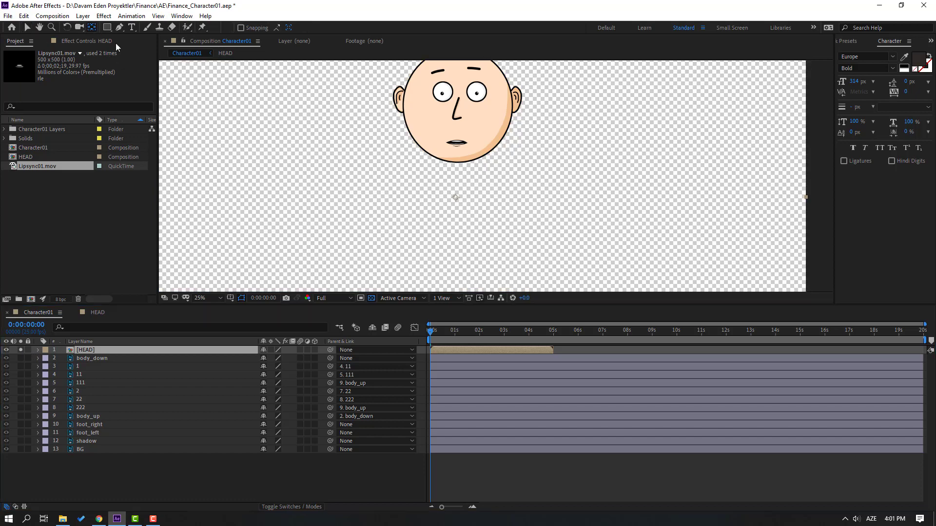
left_click_drag(449, 200, 457, 165)
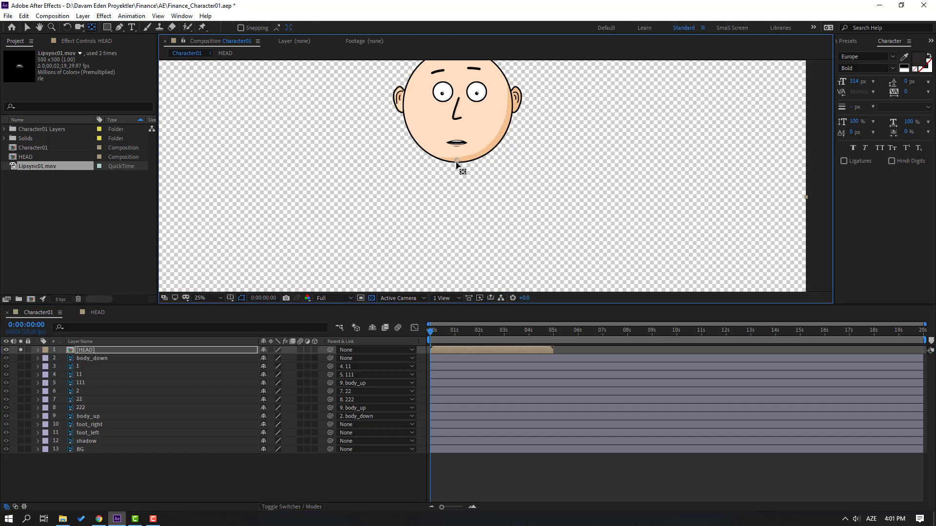
left_click(28, 27)
left_click(20, 350)
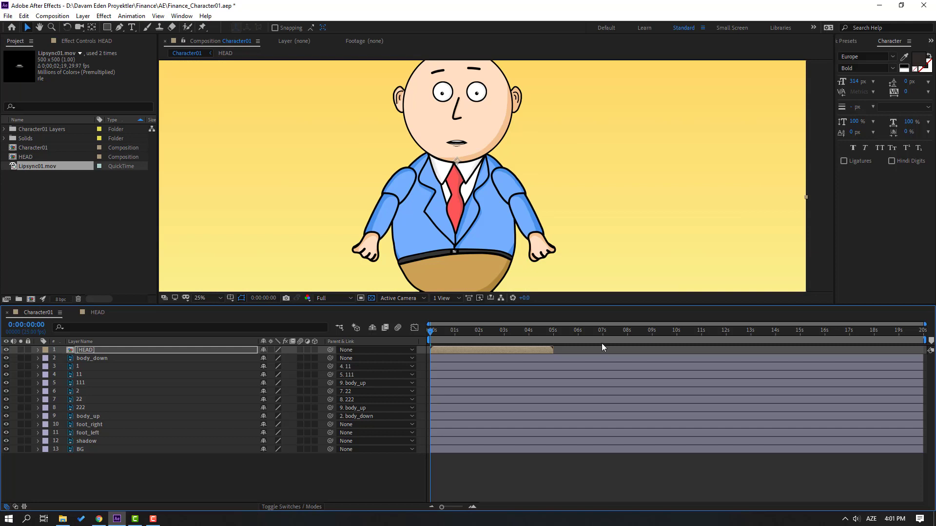
Set the work area to the first 5 seconds and trim the comp to it.
left_click_drag(925, 341, 558, 340)
right_click(547, 340)
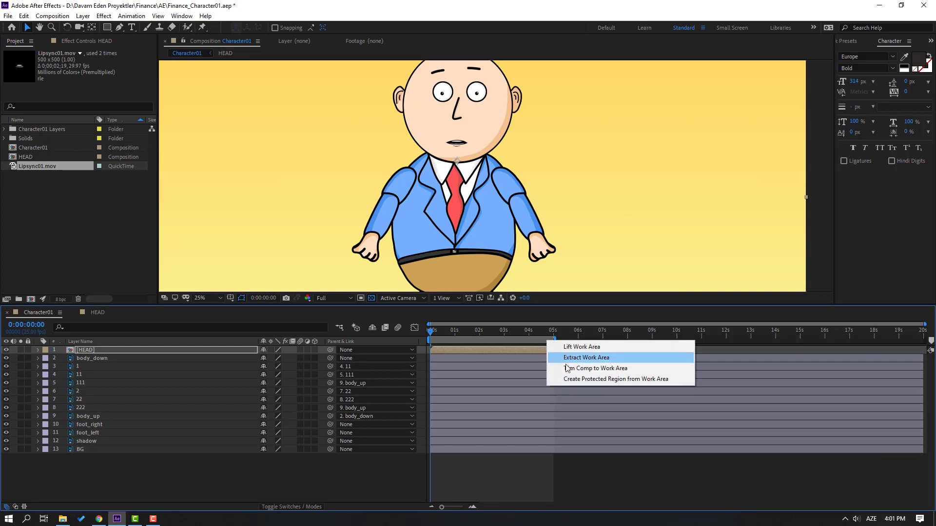
left_click(575, 371)
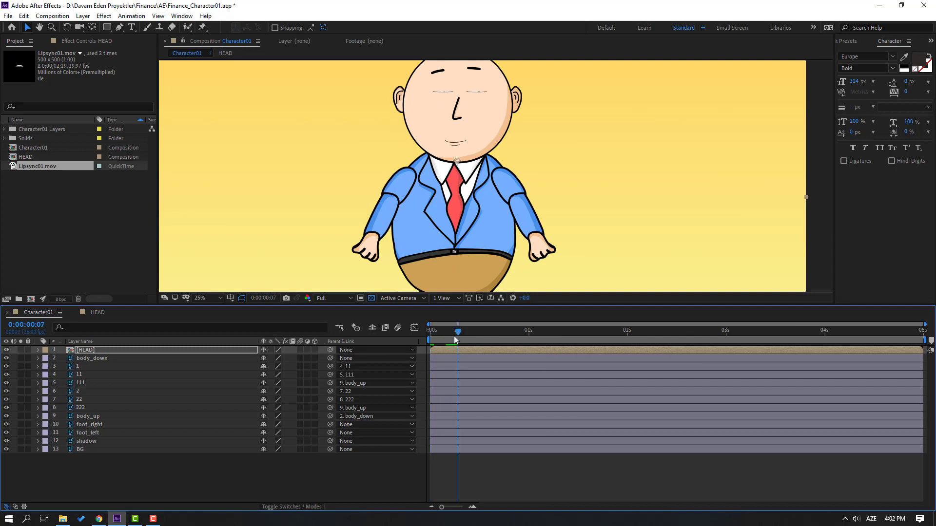
left_click(83, 352)
left_click_drag(429, 336, 454, 333)
Keyframe HEAD Rotation at frame 6 and tilt it 6.9 degrees at 0:00:00:16.
key("r")
left_click(63, 359)
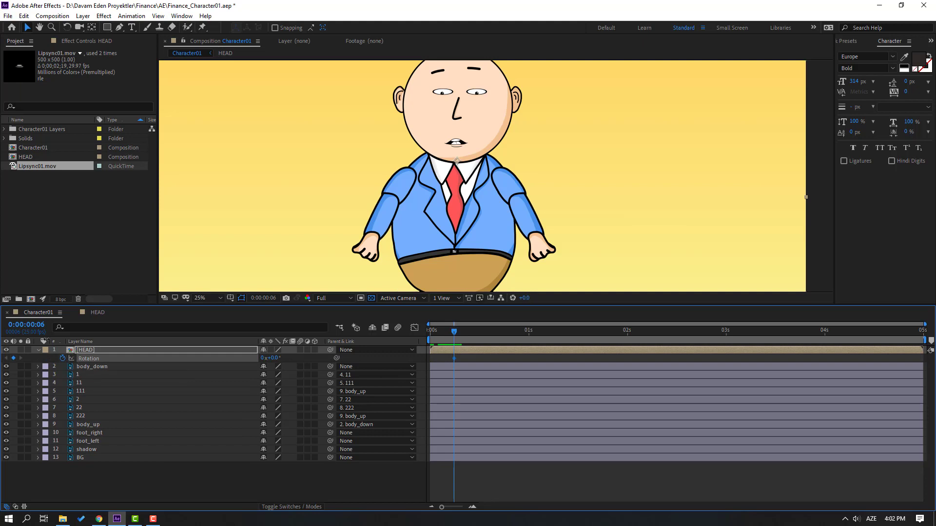
left_click(40, 330)
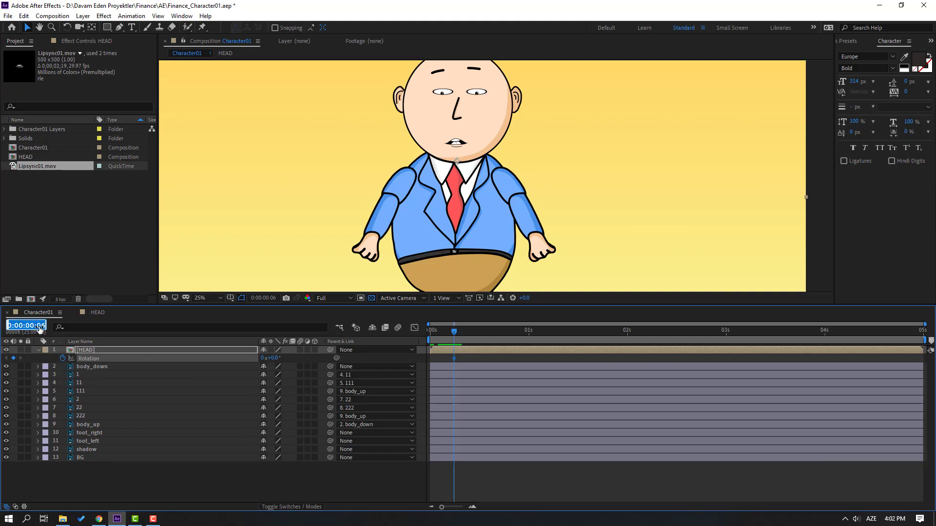
type("+10")
key("Return")
left_click(290, 364)
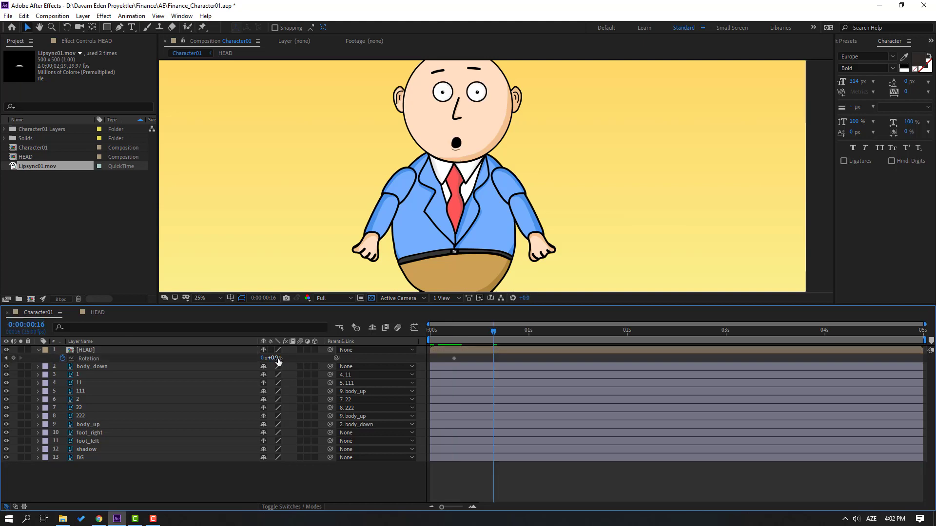
type("3")
key("Return")
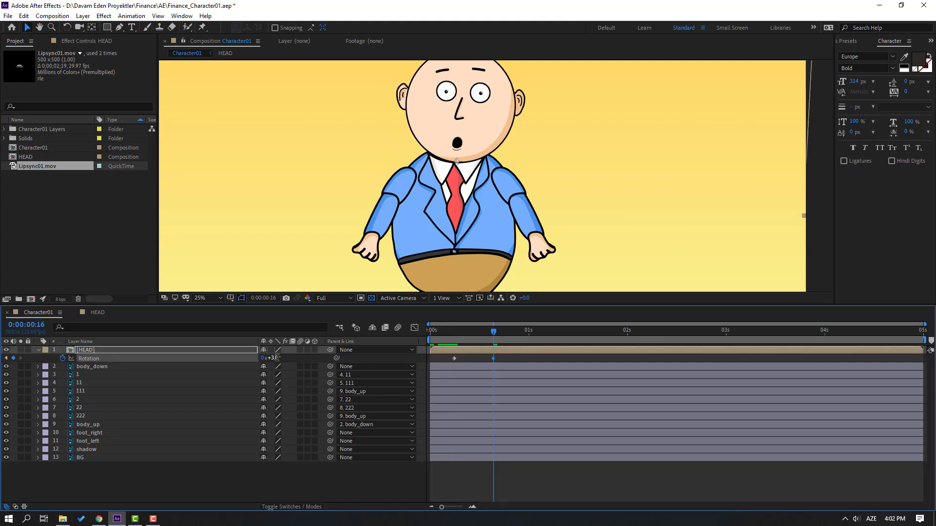
type("6.9")
key("Return")
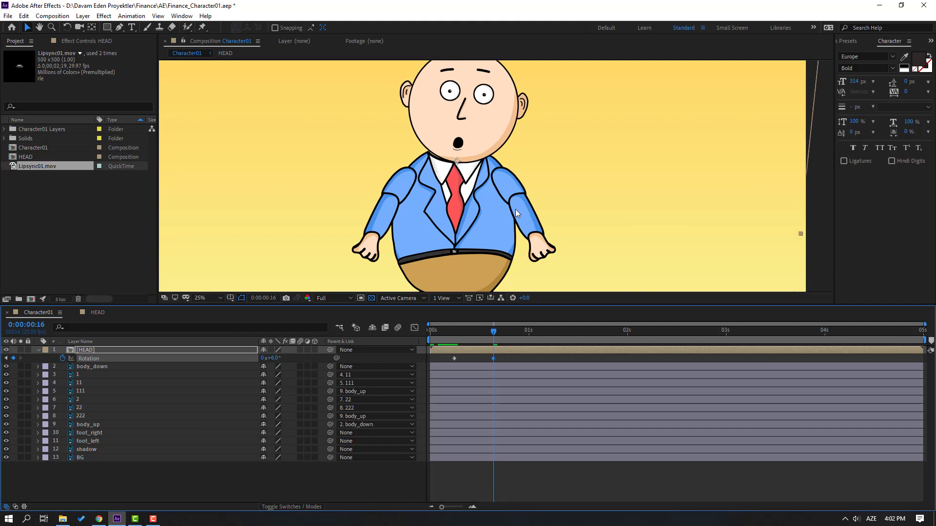
Preview the tilt and add a Rotation keyframe holding the angle around 0:00:01:21.
scroll(516, 212, "up", 2)
left_click_drag(431, 239, 494, 167)
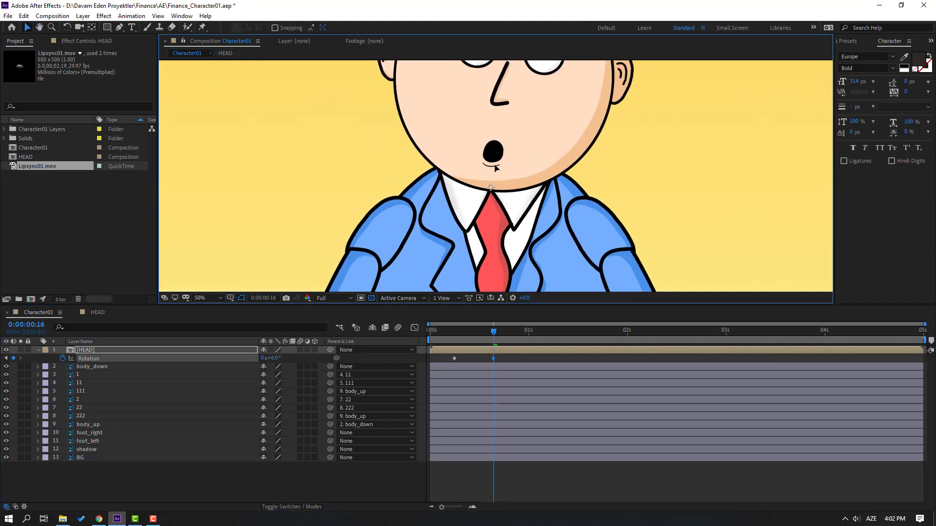
scroll(494, 167, "down", 2)
key("space")
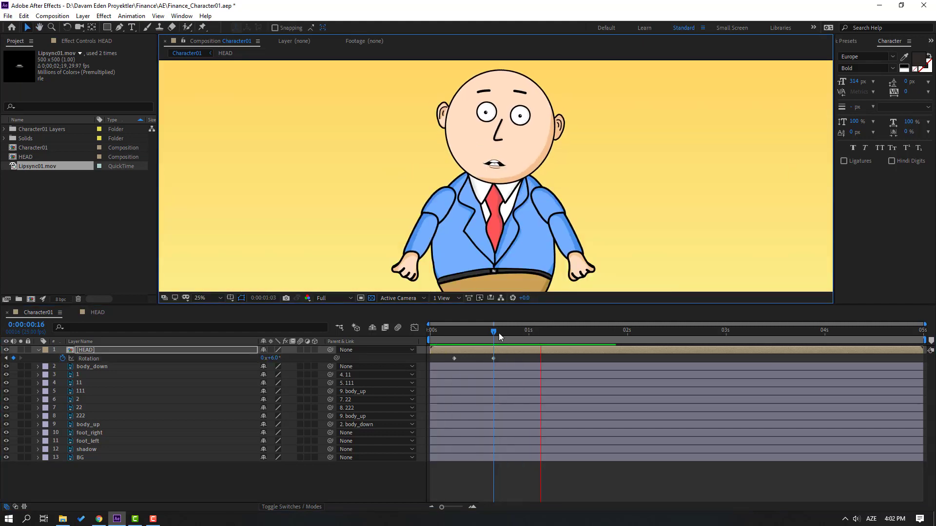
left_click_drag(497, 332, 610, 334)
key("Page_Down")
left_click(14, 358)
Tilt the head to -6 degrees at 0:00:02:06 and back to 0 at 0:00:03:14.
key("shift+Page_Down")
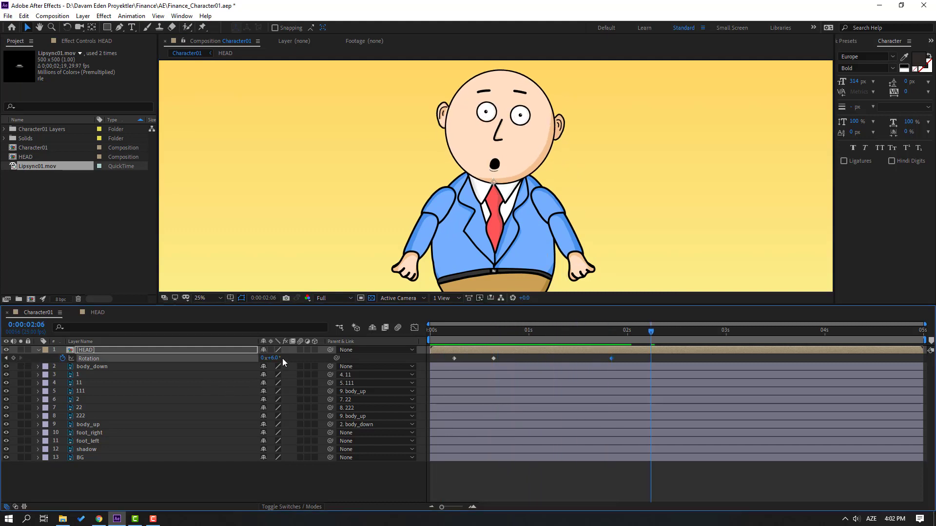
left_click(279, 358)
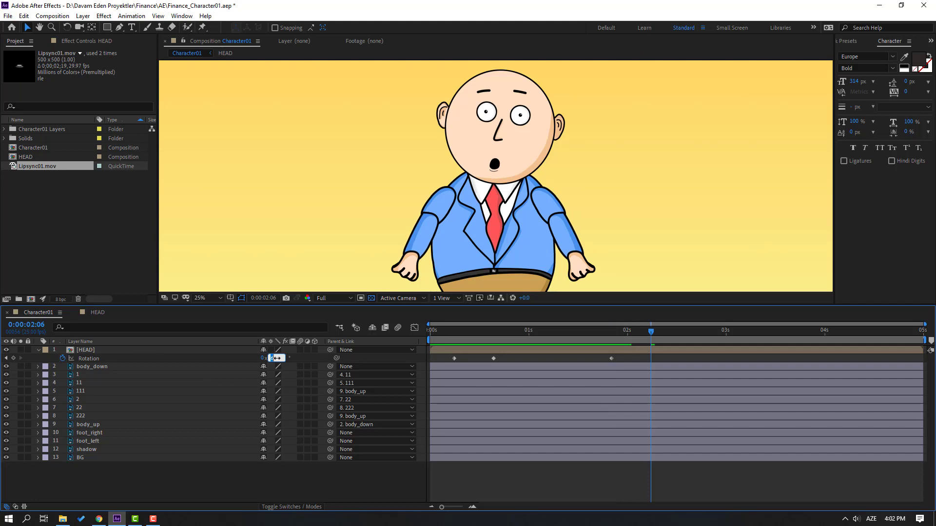
type("-6")
key("Return")
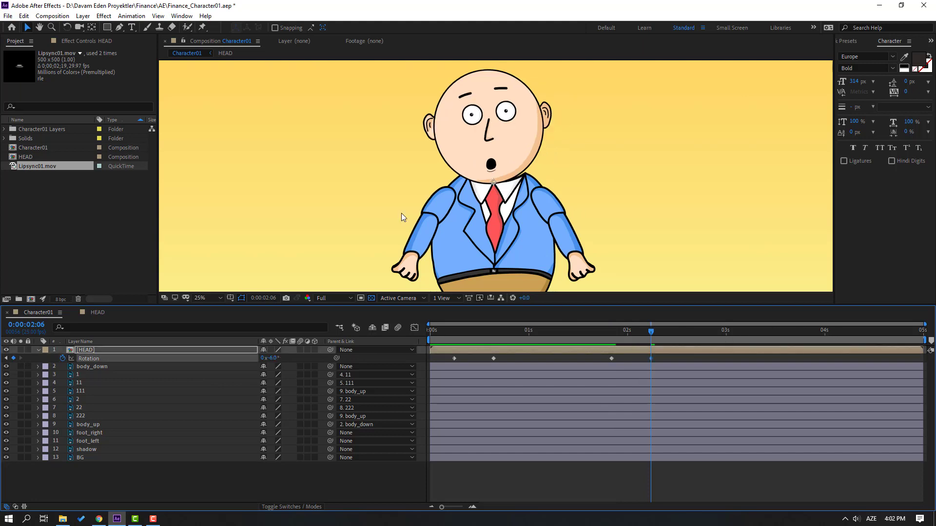
left_click_drag(719, 334, 735, 338)
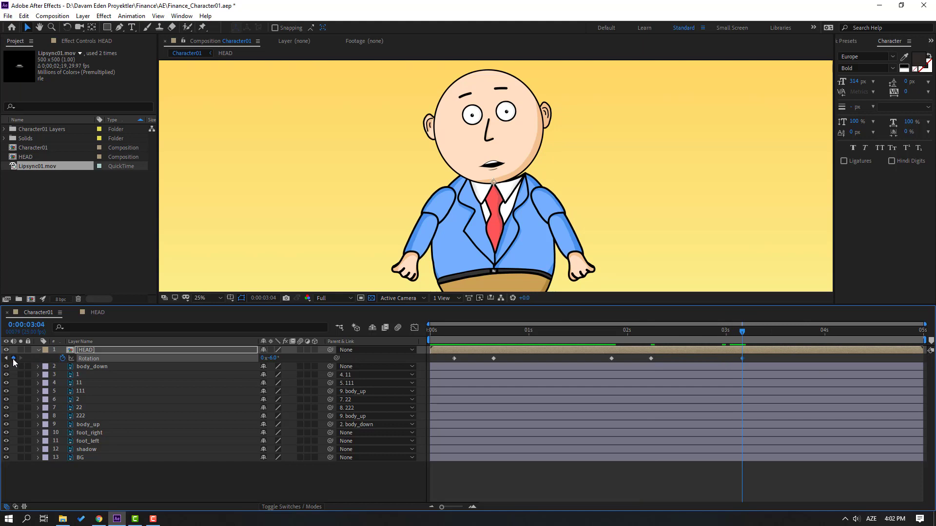
key("shift+Page_Down")
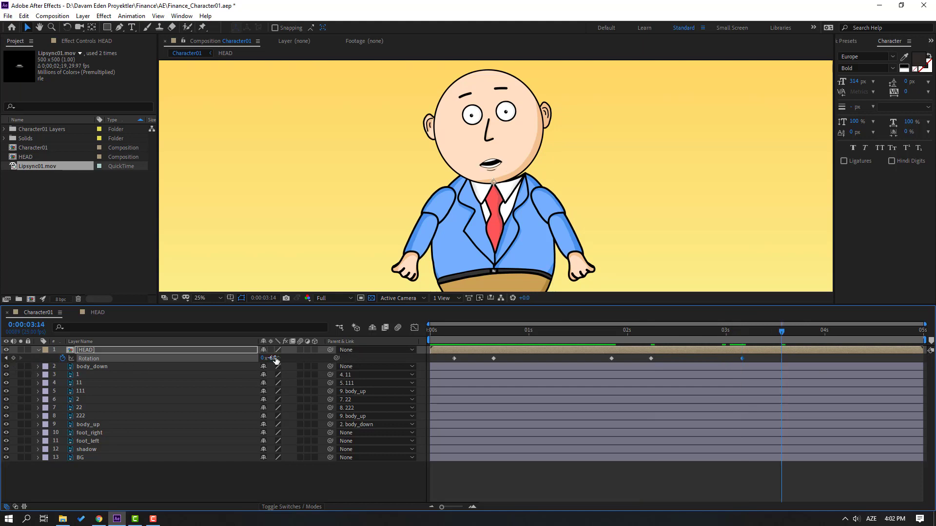
key("Return")
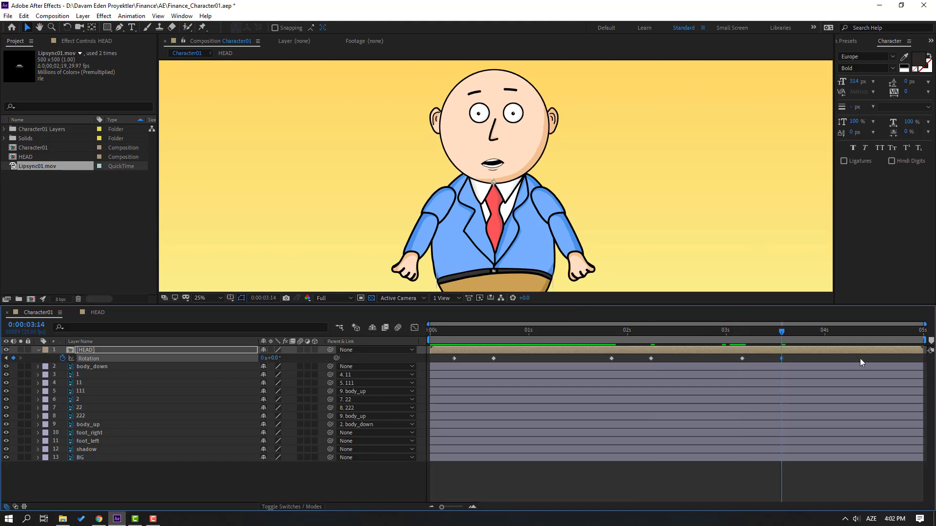
Apply Easy Ease to all six HEAD Rotation keyframes.
left_click_drag(810, 361, 425, 364)
right_click(452, 359)
mouse_move(545, 480)
left_click(618, 417)
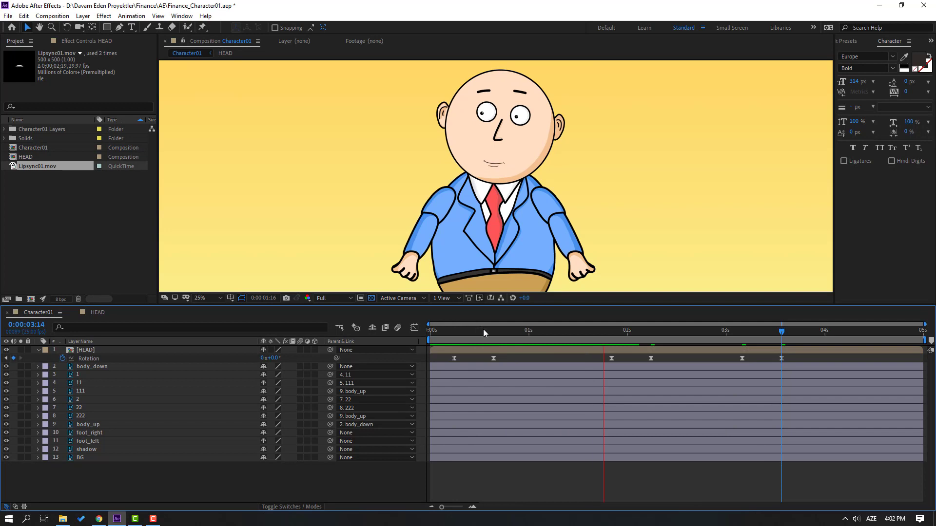
Step through the rotation keyframes with K and scrub the timeline to review the tilt.
left_click(453, 331)
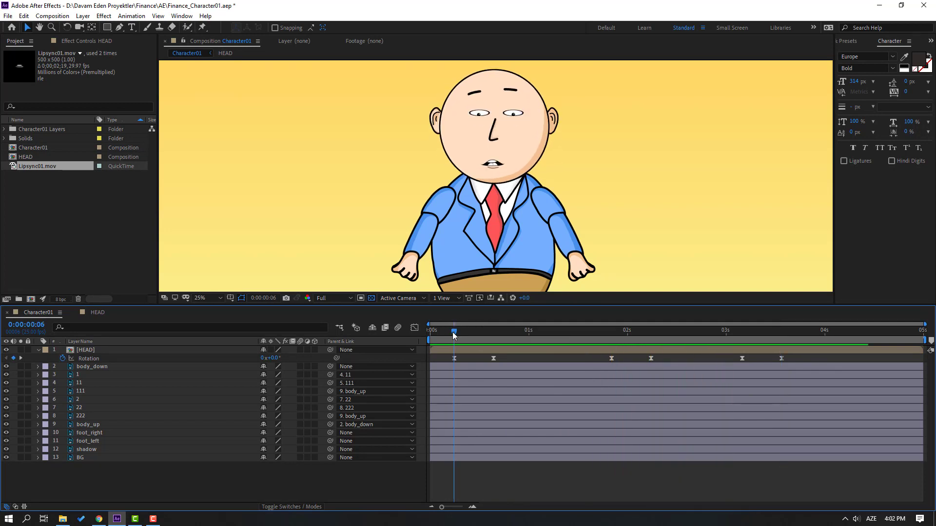
left_click_drag(589, 331, 611, 330)
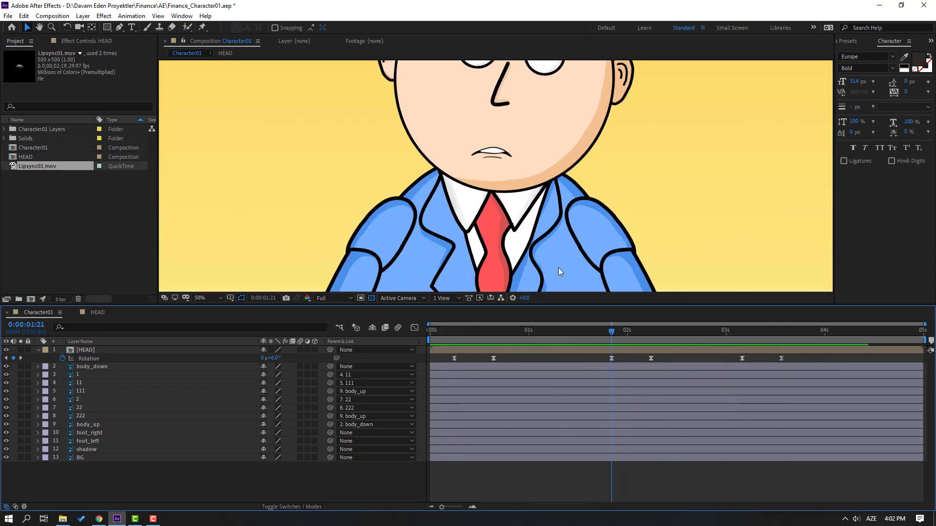
left_click(597, 348)
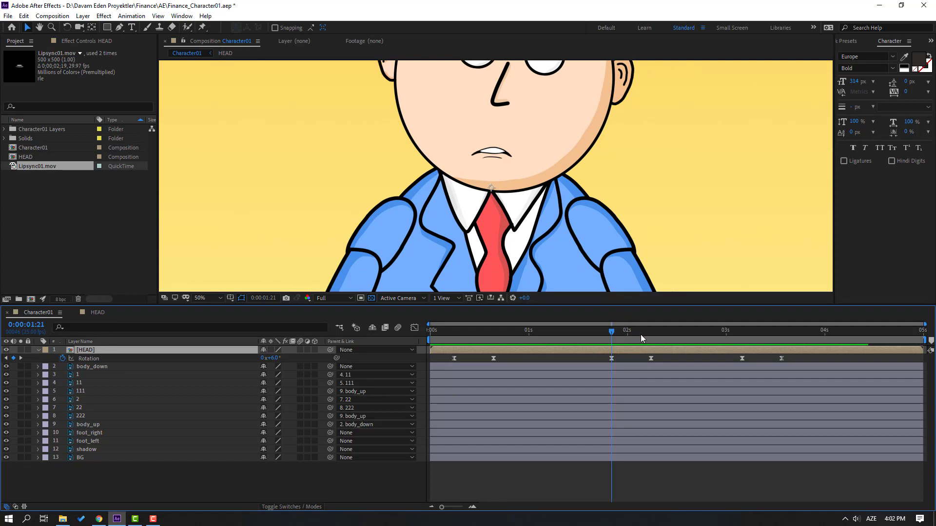
key("k")
left_click_drag(601, 331, 453, 337)
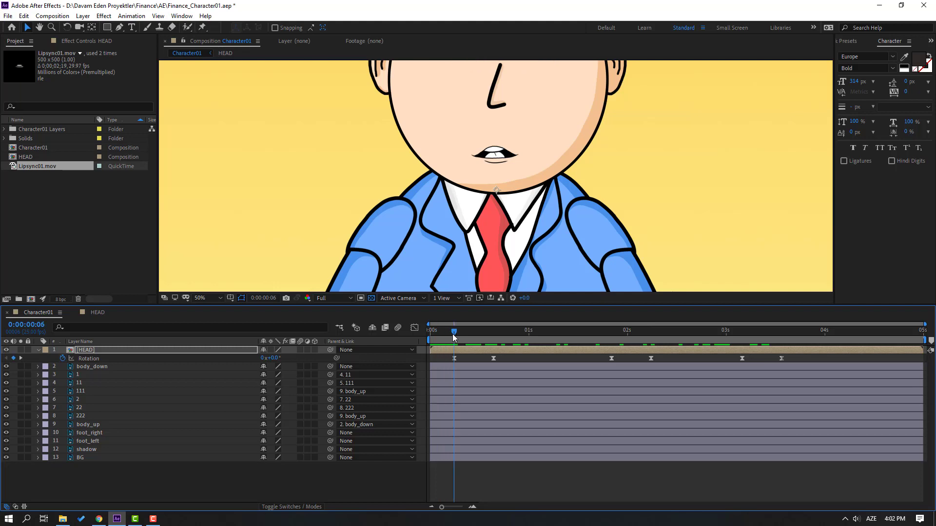
Keyframe HEAD Position at 0:06, lower it at 0:11, and paste the start key at 0:16.
left_click(89, 350)
key("shift+p")
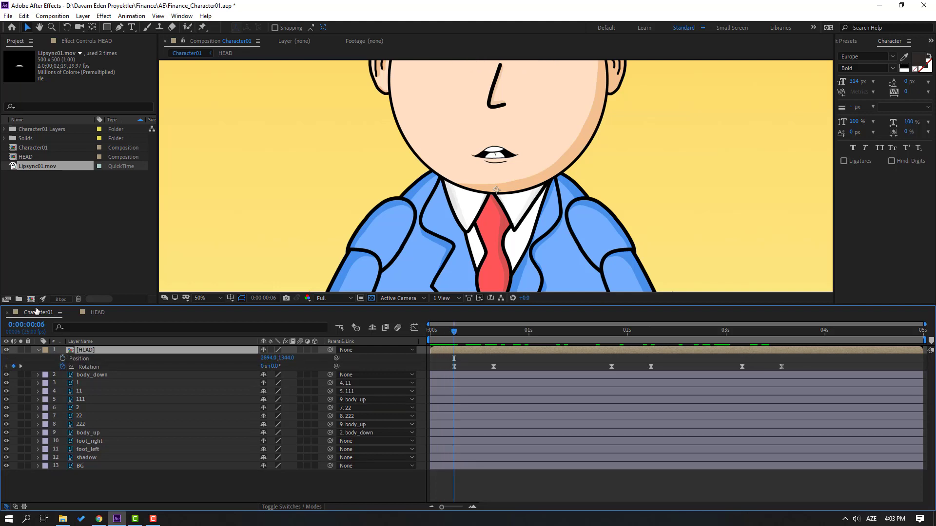
left_click(62, 358)
left_click(474, 331)
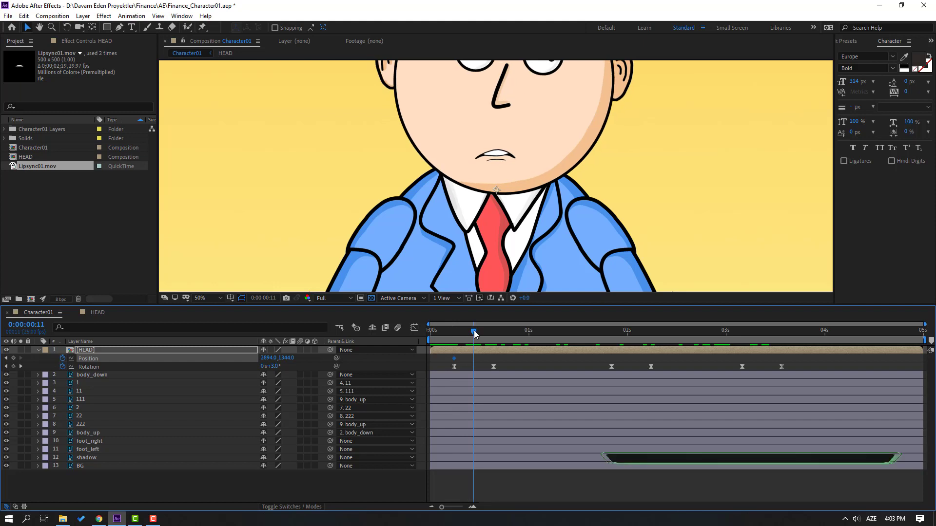
left_click_drag(286, 357, 290, 361)
left_click(481, 332)
left_click(493, 332)
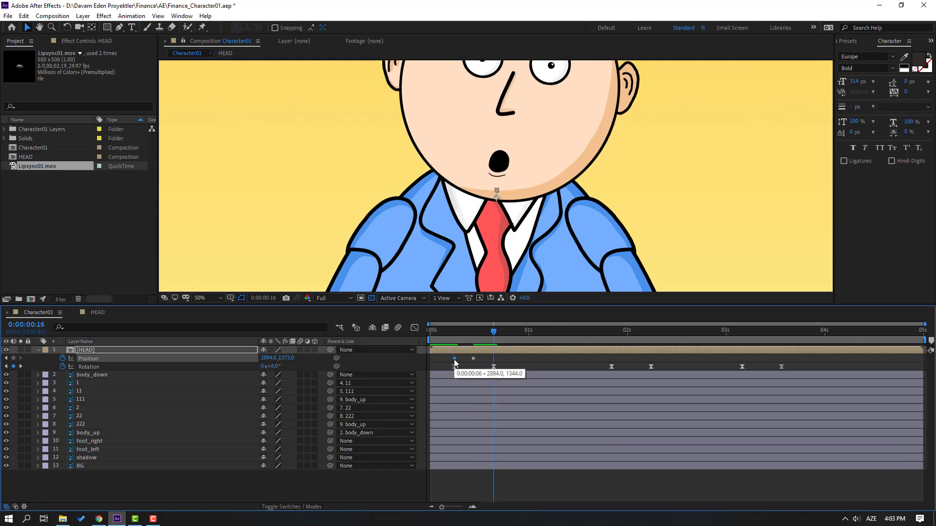
key("ctrl+c")
key("ctrl+v")
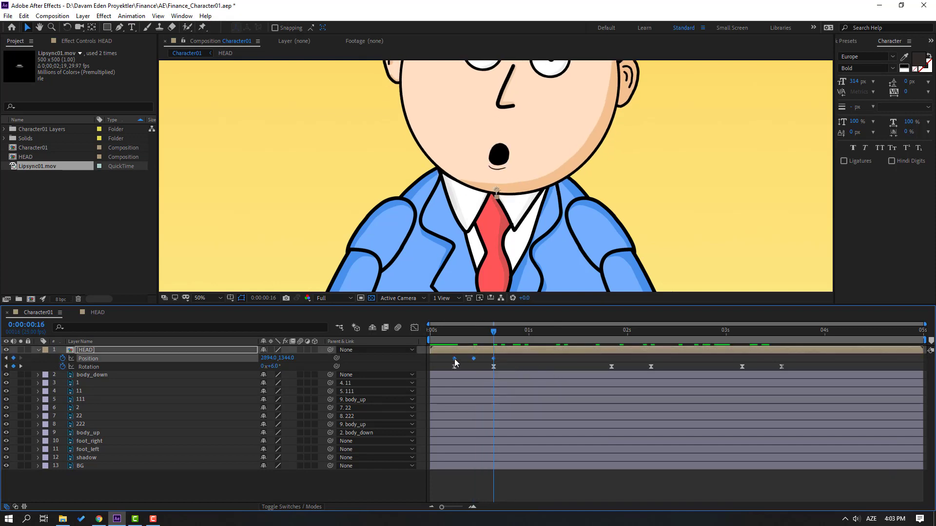
right_click(455, 360)
Apply Easy Ease to the HEAD layer's three Position keyframes.
mouse_move(517, 480)
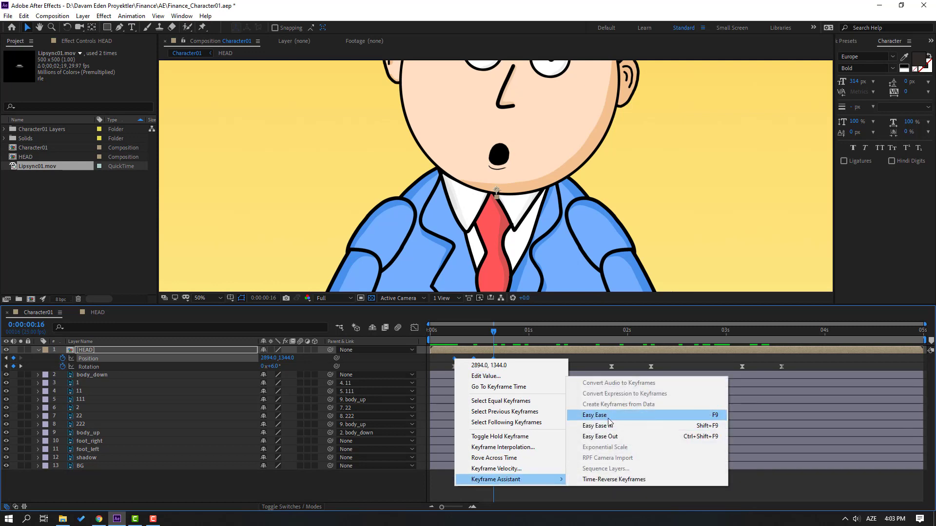
left_click(607, 418)
scroll(417, 223, "down", 4)
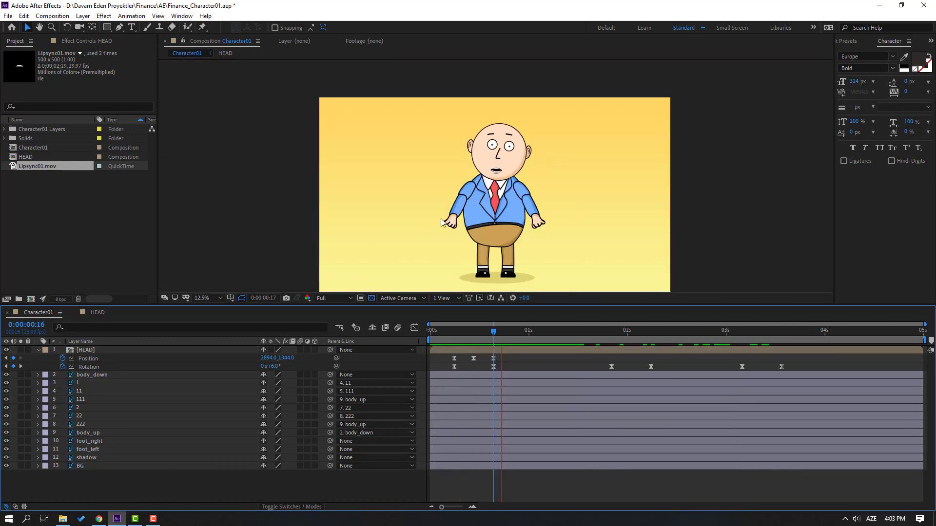
key("period")
Copy the three head-bob Position keyframes and paste them at 2s and at 0:00:03:04.
left_click_drag(507, 359, 436, 356)
key("ctrl+c")
left_click(611, 332)
key("ctrl+v")
left_click(740, 330)
left_click(741, 330)
key("ctrl+v")
Return the playhead to 0:00:00:05 with the view at 25%, then open the Window menu.
key("comma")
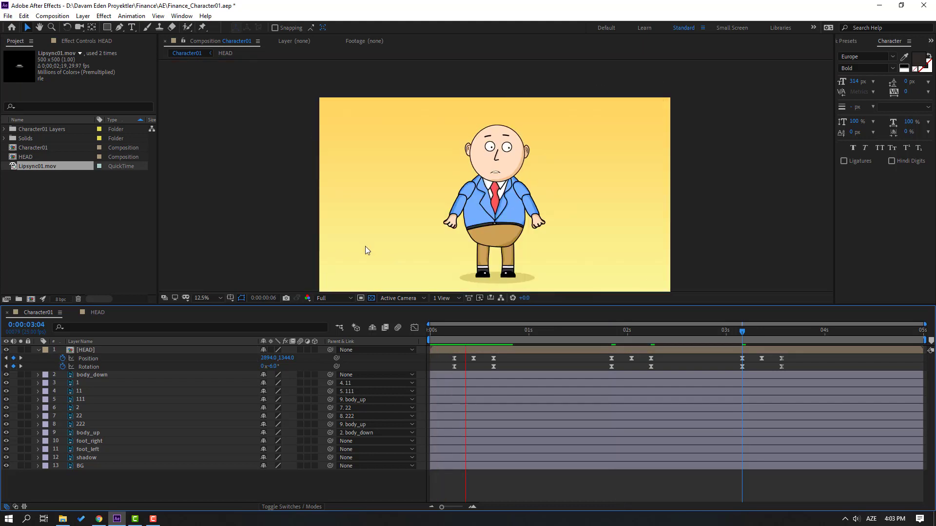
key("period")
left_click_drag(432, 331, 451, 331)
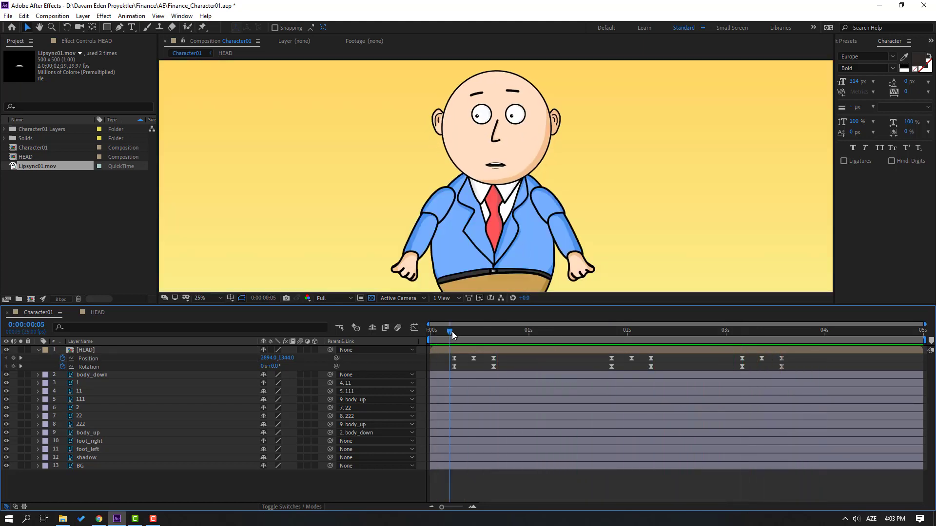
left_click(181, 16)
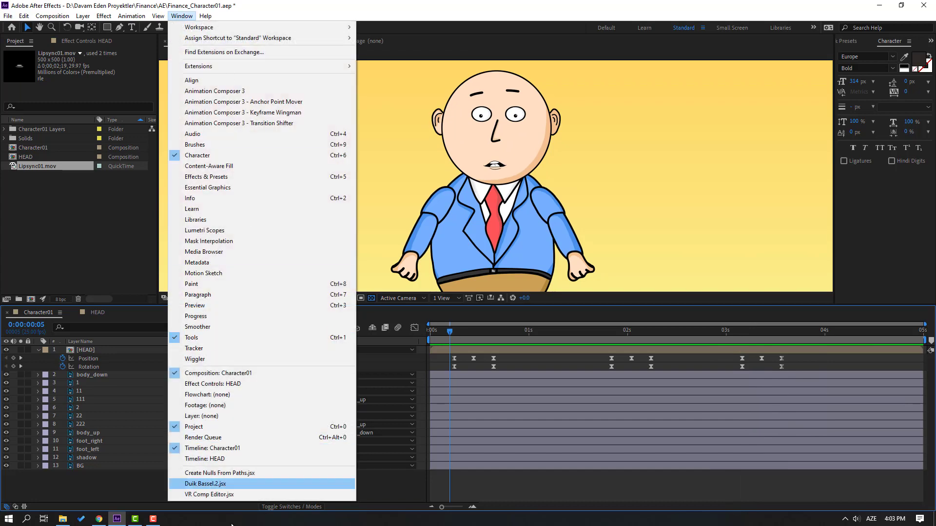
Use Duik Bassel.2 Rigging to auto-rig IK on arm layers 1, 11 and 111, then test the hand.
left_click(215, 484)
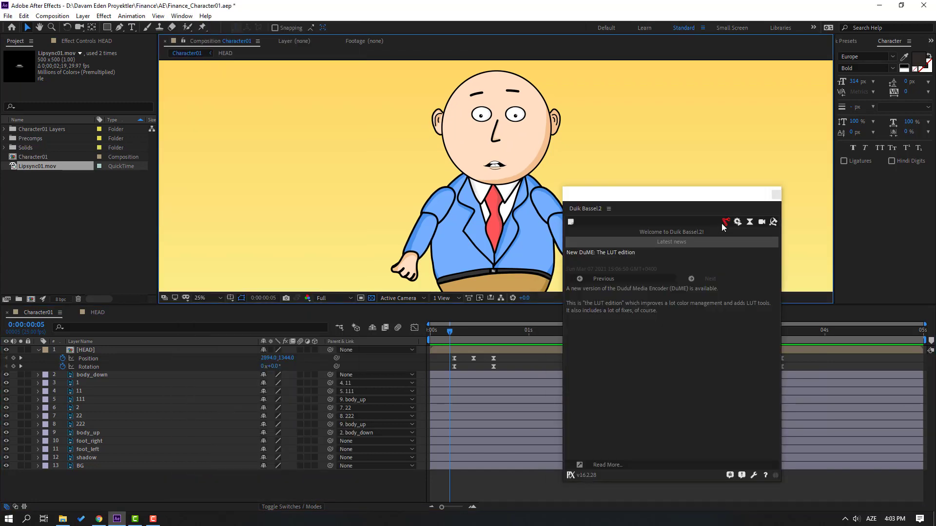
left_click(723, 222)
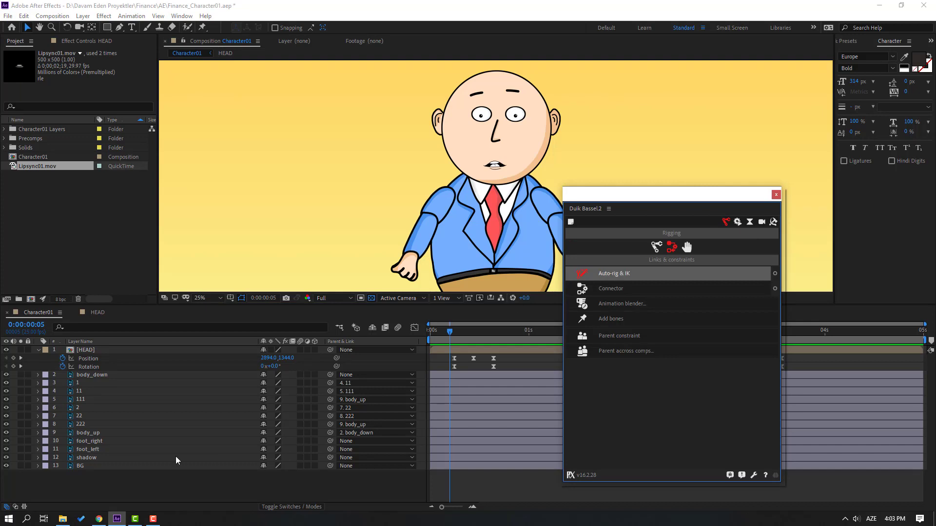
left_click(78, 382)
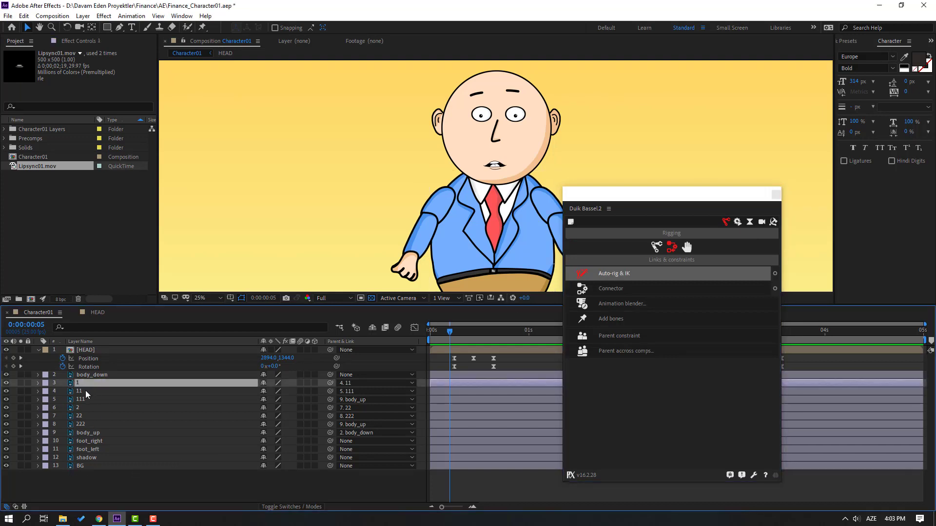
left_click(85, 391, "ctrl")
left_click(85, 400, "ctrl")
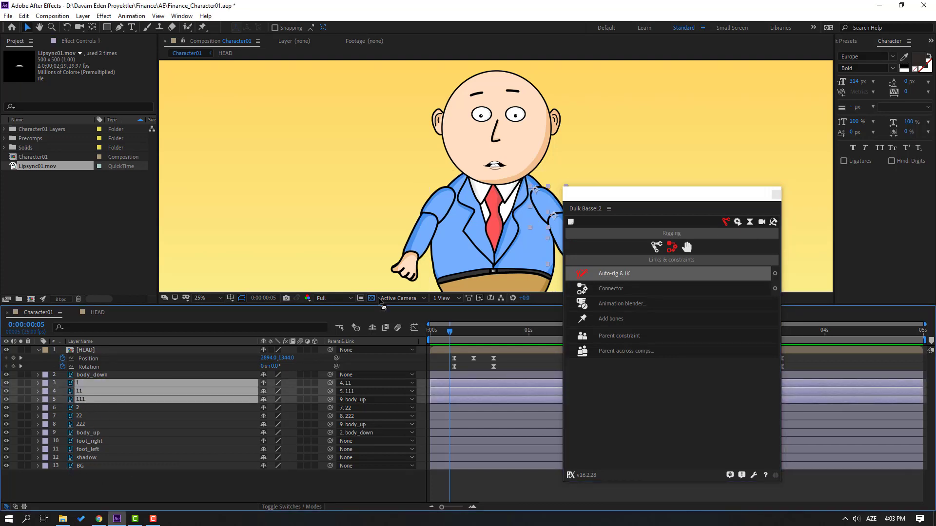
left_click_drag(543, 238, 380, 161)
left_click(616, 273)
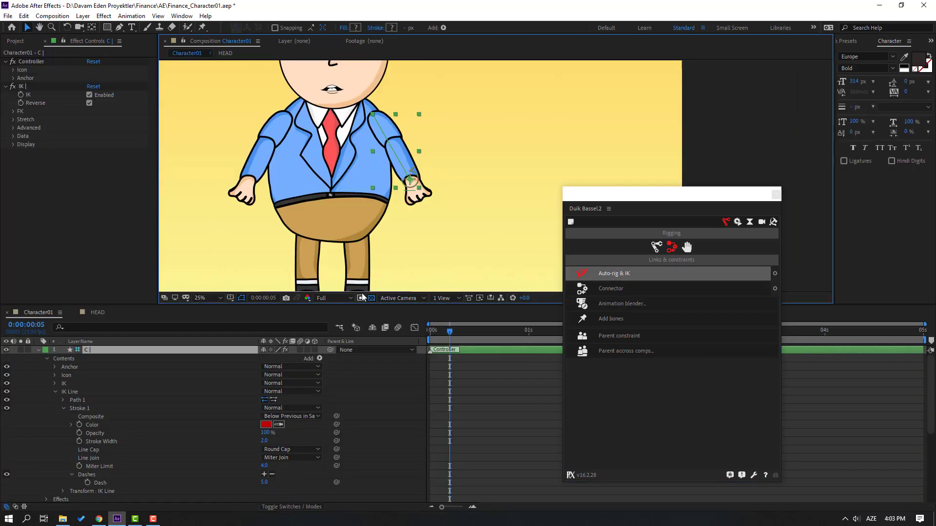
key("comma")
mouse_move(417, 189)
left_mouse_down()
mouse_move(415, 162)
mouse_move(412, 190)
mouse_move(412, 167)
mouse_move(409, 180)
left_mouse_up()
left_click(38, 350)
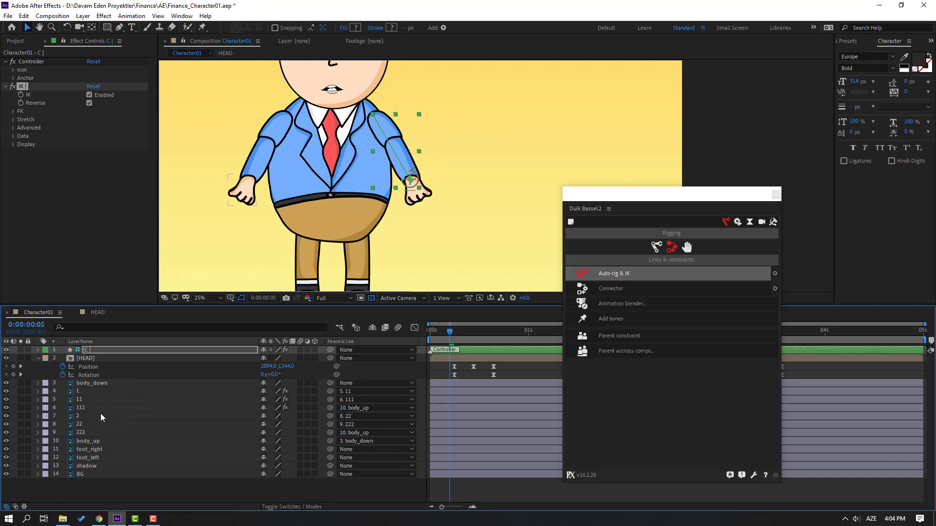
Auto-rig IK on the second arm's layers 2, 22 and 222, then close Duik.
left_click(71, 417)
left_click(71, 424, "shift")
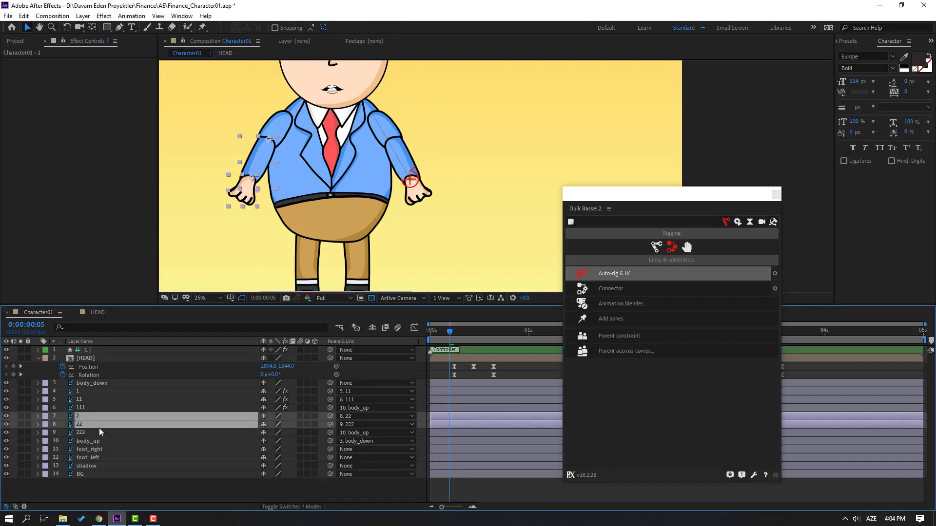
left_click(81, 434, "shift")
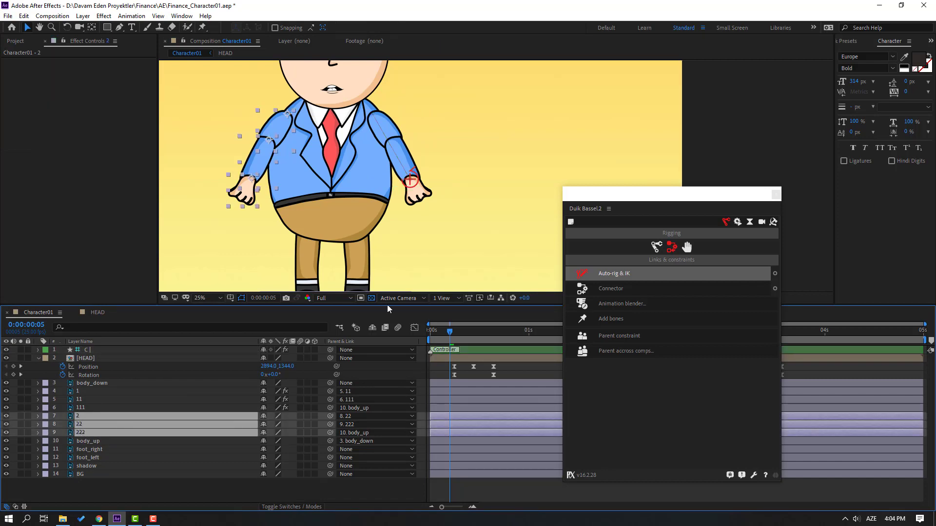
left_click(621, 273)
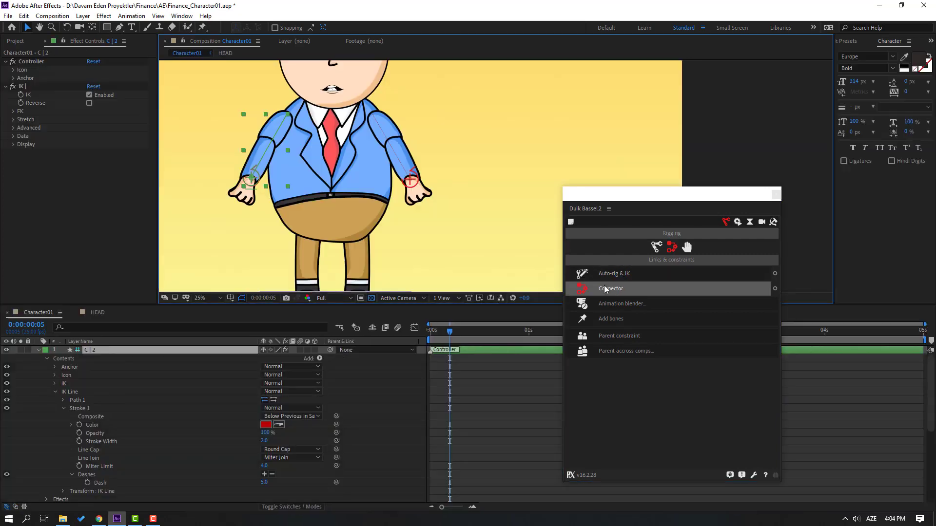
left_click(775, 195)
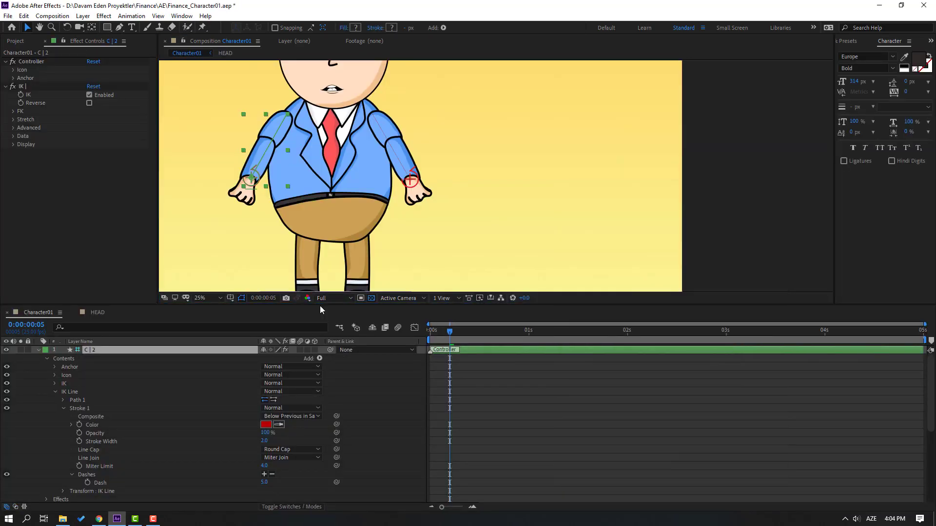
left_click(37, 349)
Start Position keyframing on the C | 2 hand controller at 0:00:00:04.
mouse_move(252, 184)
left_mouse_down()
mouse_move(264, 184)
mouse_move(251, 179)
left_mouse_up()
left_click_drag(452, 340, 429, 339)
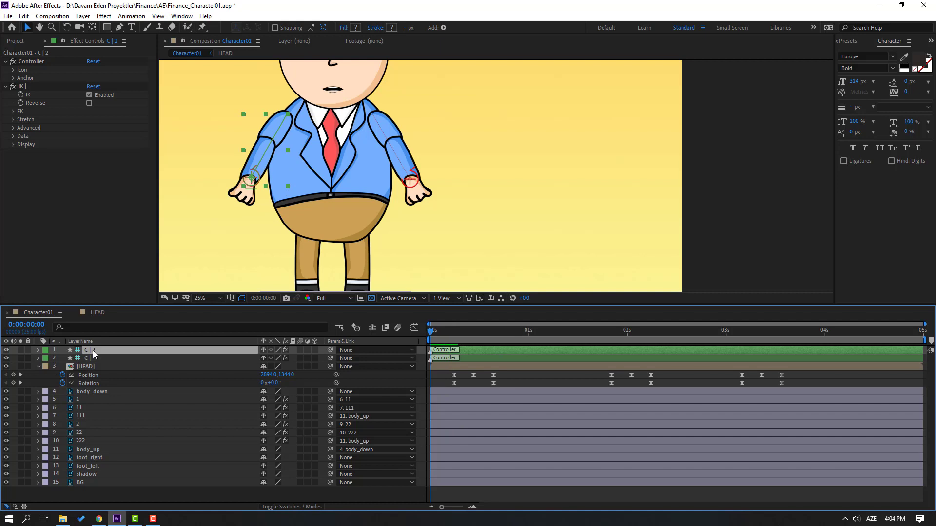
key("p")
key("shift+slash")
left_click_drag(454, 337, 445, 338)
left_click(62, 358)
key("period")
At 0:00:00:14 move the left hand right to X 2324.5, then ease the keyframes and preview.
key("shift+Page_Down")
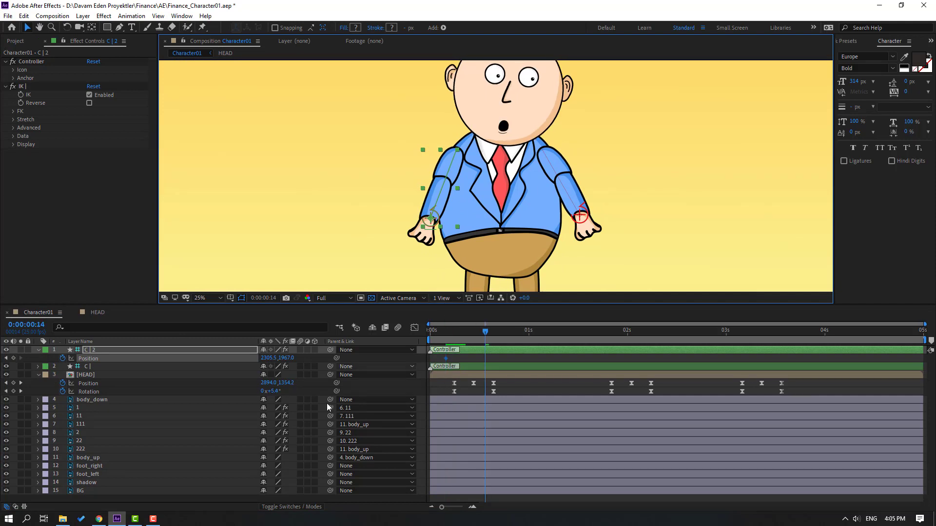
left_click_drag(268, 358, 295, 359)
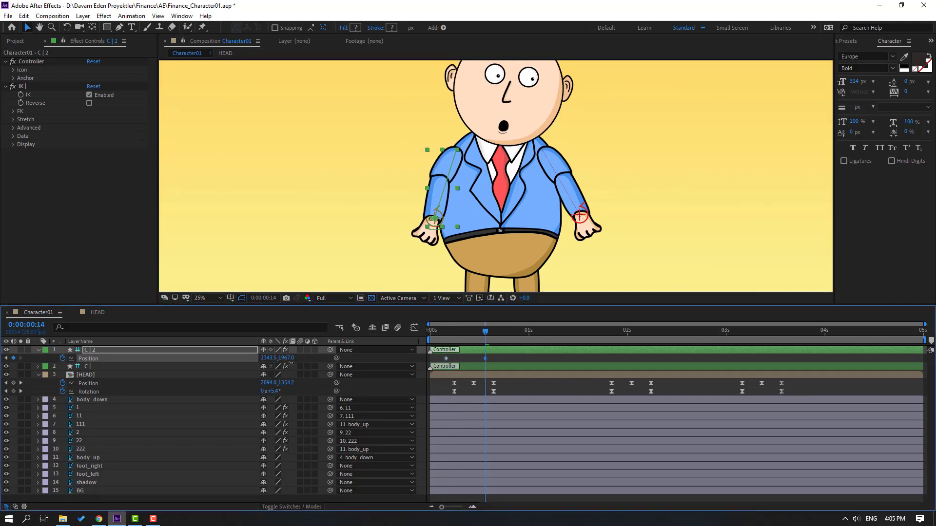
left_click_drag(439, 224, 442, 223)
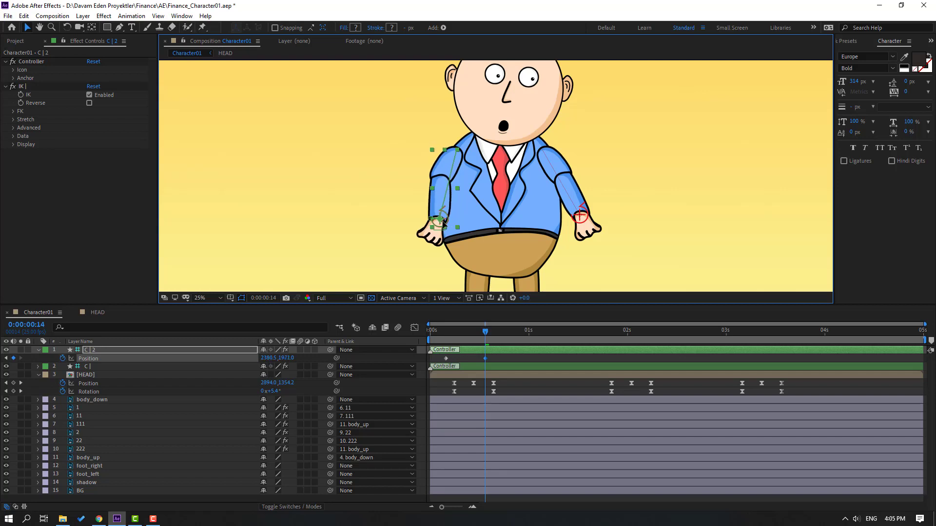
right_click(484, 359)
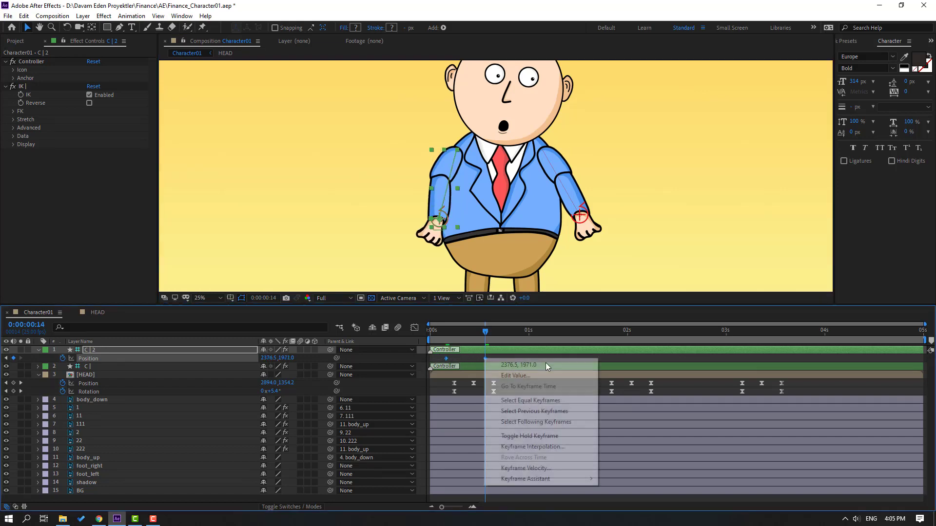
mouse_move(561, 479)
left_click(658, 414)
key("space")
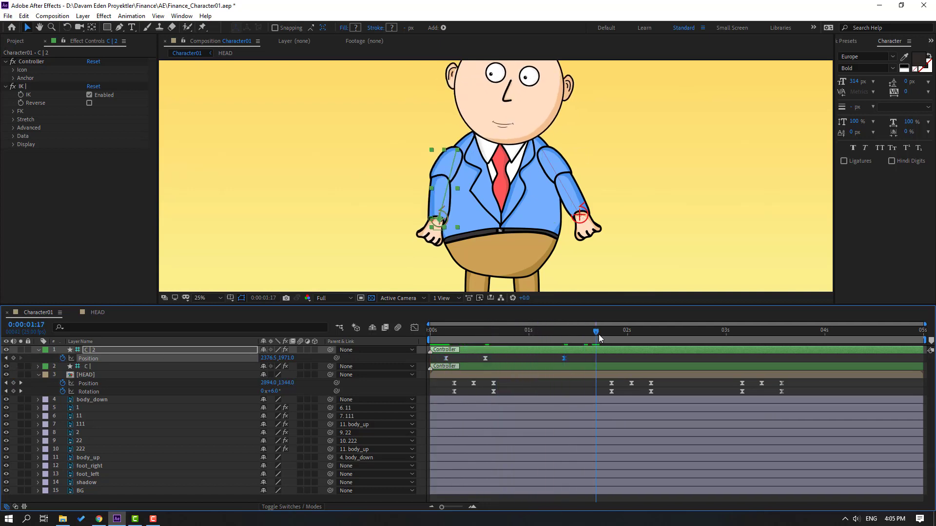
Move the left hand back left, raise it near 2 seconds to bend the arm, and review through 3:19.
mouse_move(438, 227)
left_mouse_down()
mouse_move(423, 222)
mouse_move(432, 222)
left_mouse_up()
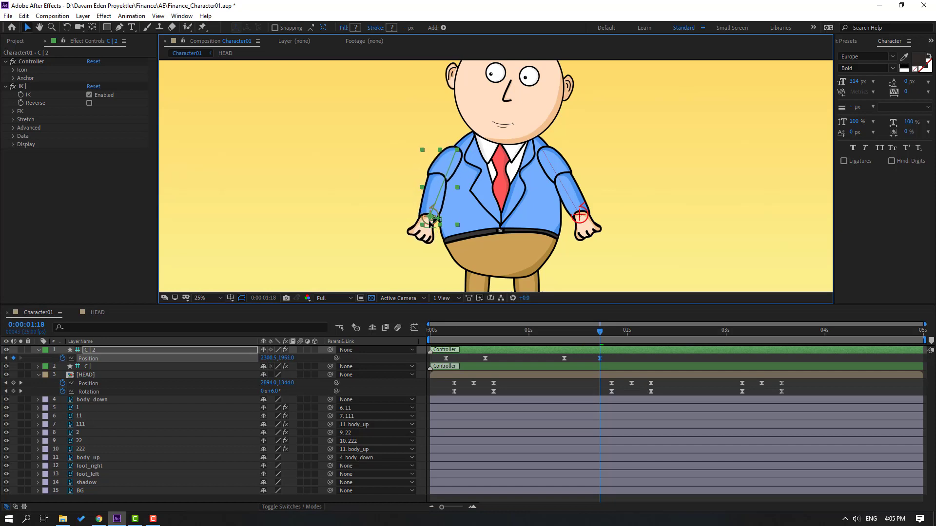
left_click_drag(543, 329, 716, 337)
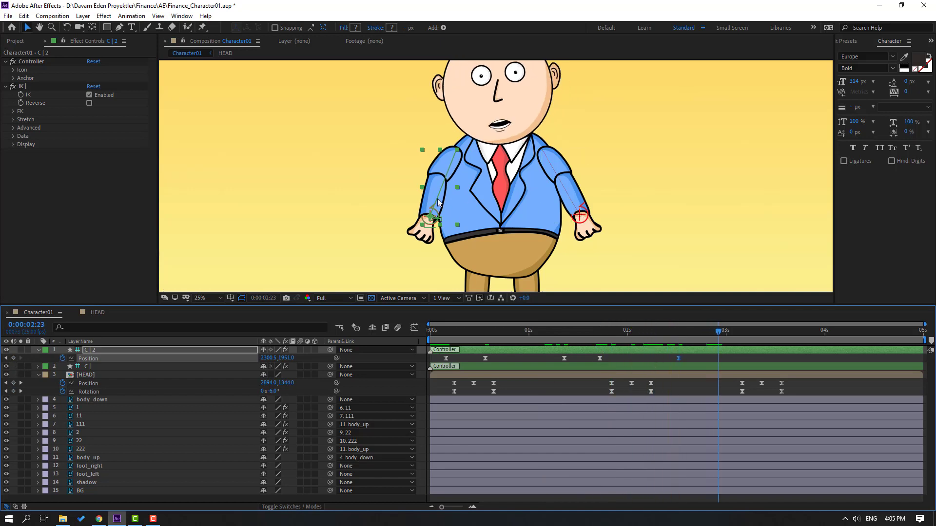
mouse_move(425, 225)
left_mouse_down()
mouse_move(446, 215)
mouse_move(437, 221)
left_mouse_up()
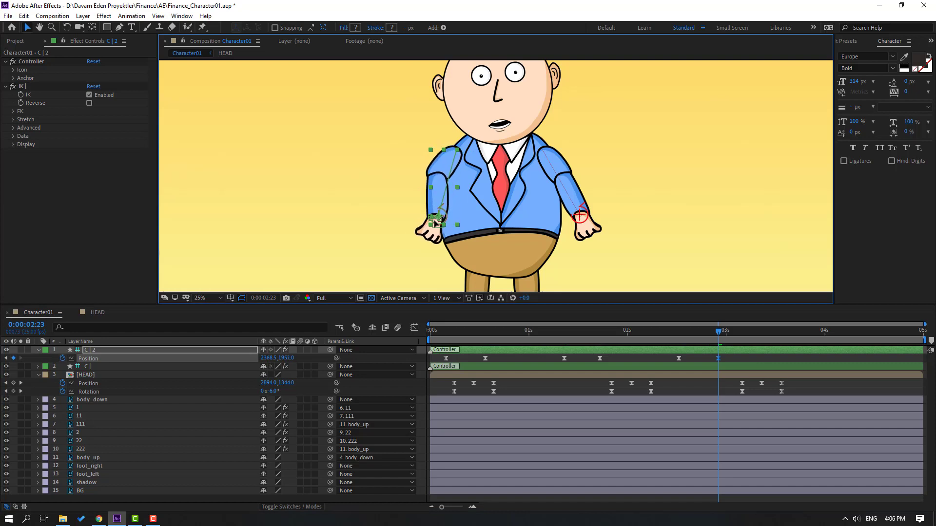
left_click_drag(759, 335, 801, 332)
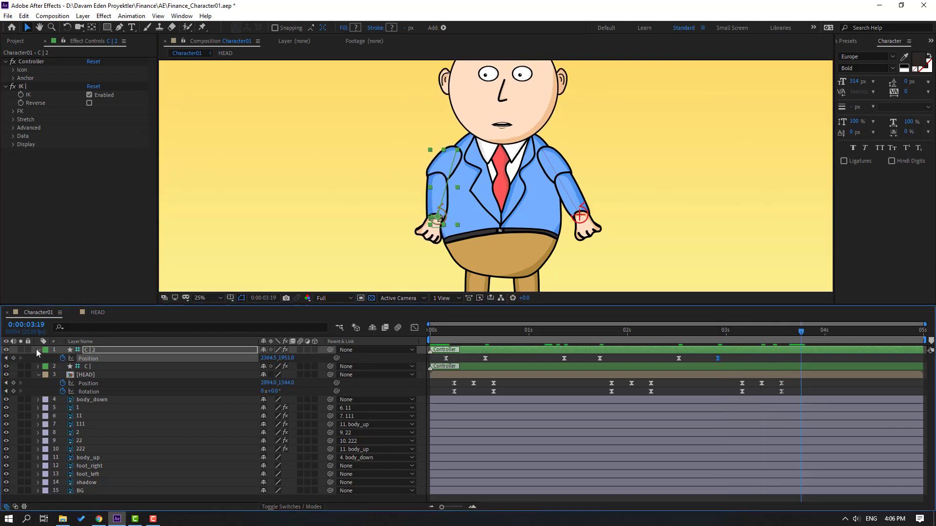
key("space")
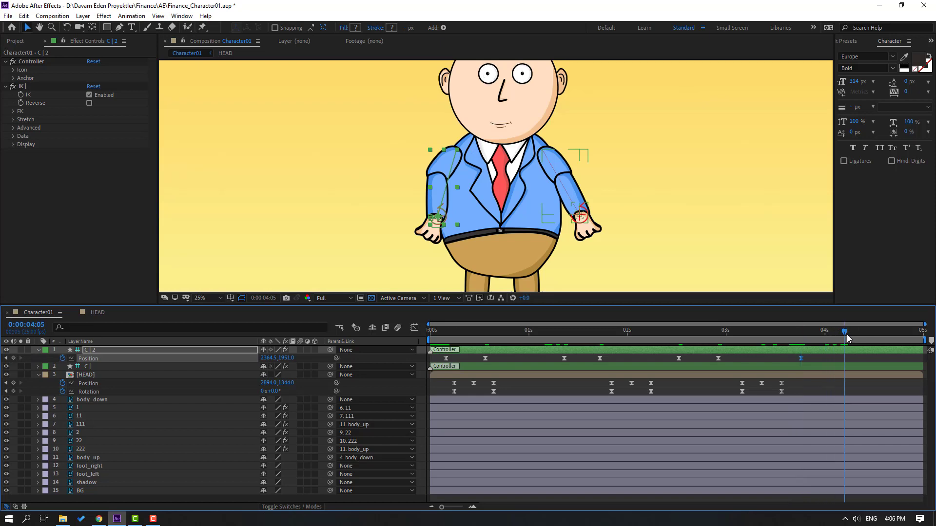
left_click(446, 358)
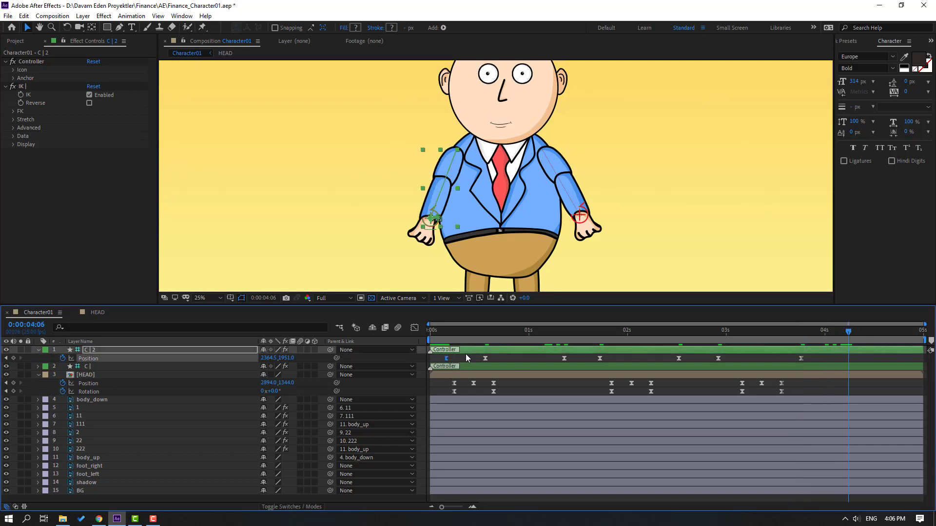
left_click(448, 333)
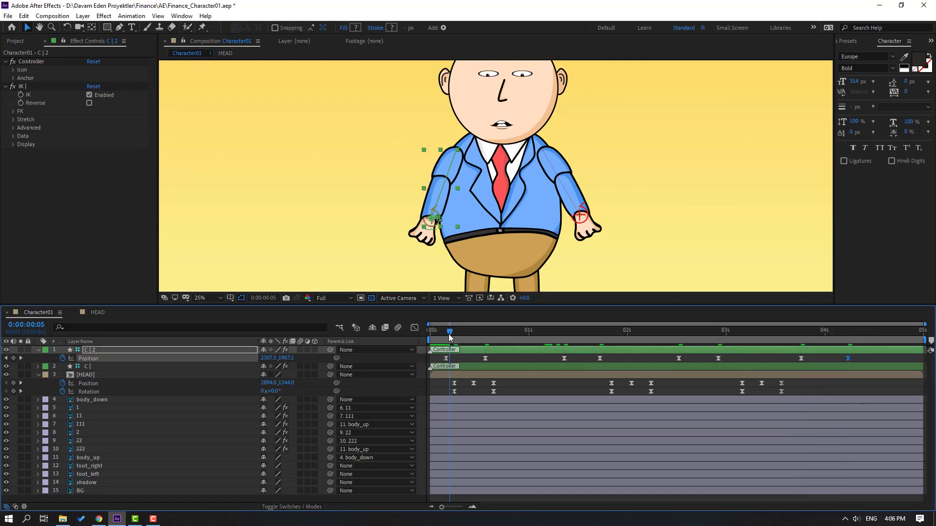
Keyframe C | Position with the hand pulled inward at frame 13 and moved outward and up at 1:15.
left_click(86, 368)
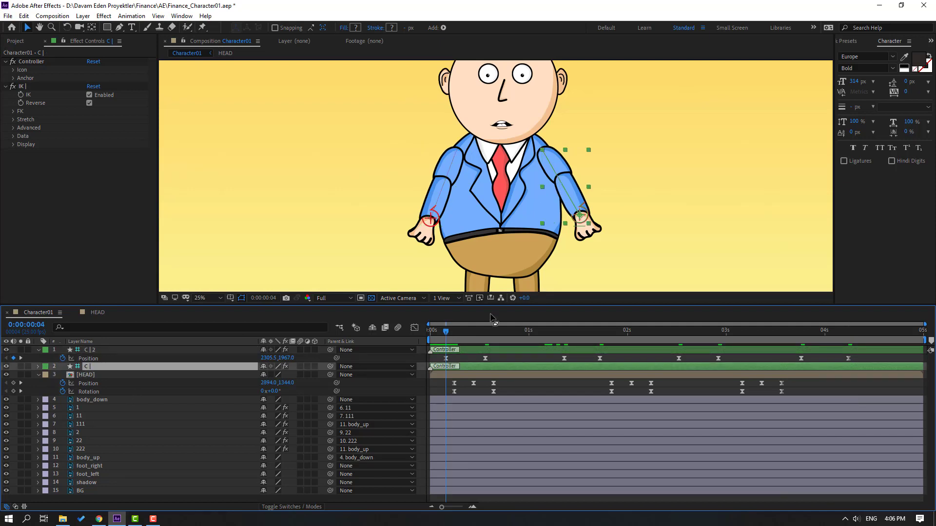
key("p")
left_click(66, 376)
left_click_drag(456, 334, 486, 337)
left_click_drag(580, 216, 567, 225)
left_click_drag(435, 341, 554, 333)
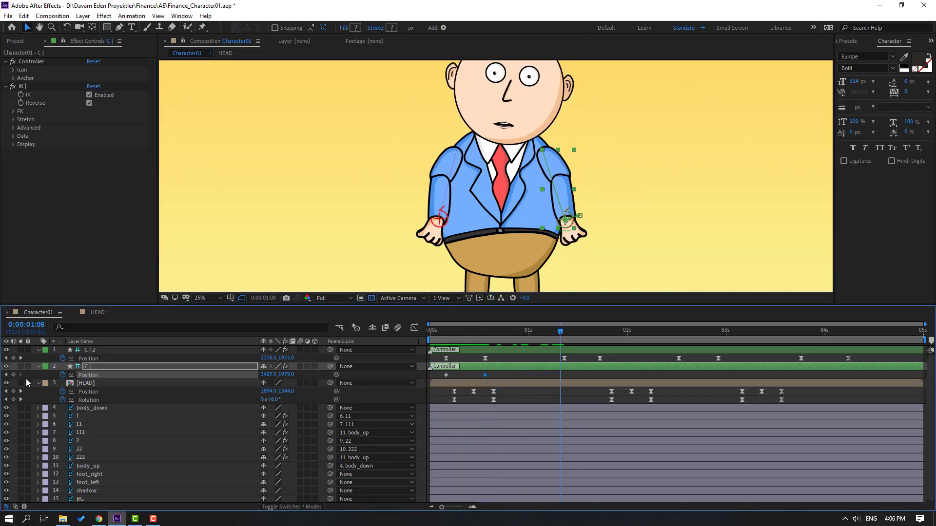
left_click_drag(568, 336, 588, 333)
left_click_drag(572, 225, 581, 222)
Apply Easy Ease to all the C | Position keyframes and preview the arm.
left_click_drag(588, 375, 437, 384)
right_click(446, 375)
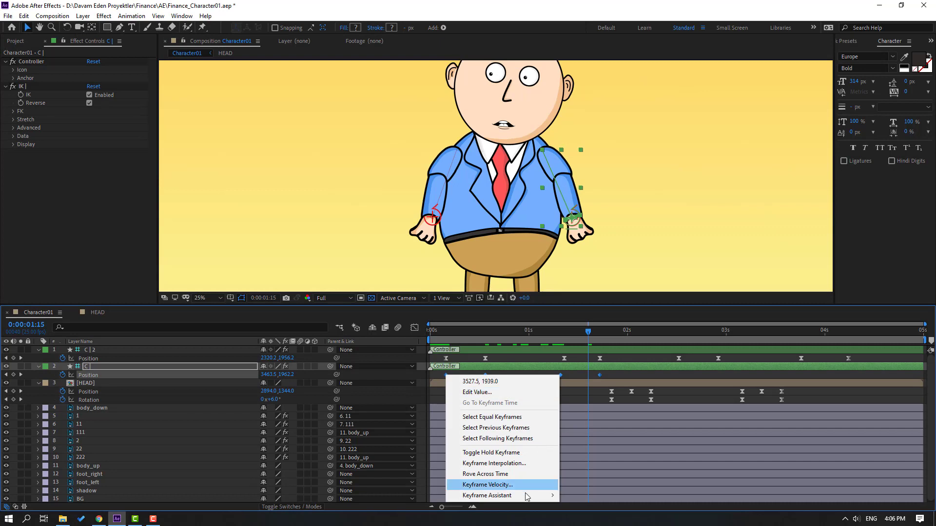
mouse_move(487, 495)
left_click(583, 432)
left_click(528, 375)
key("space")
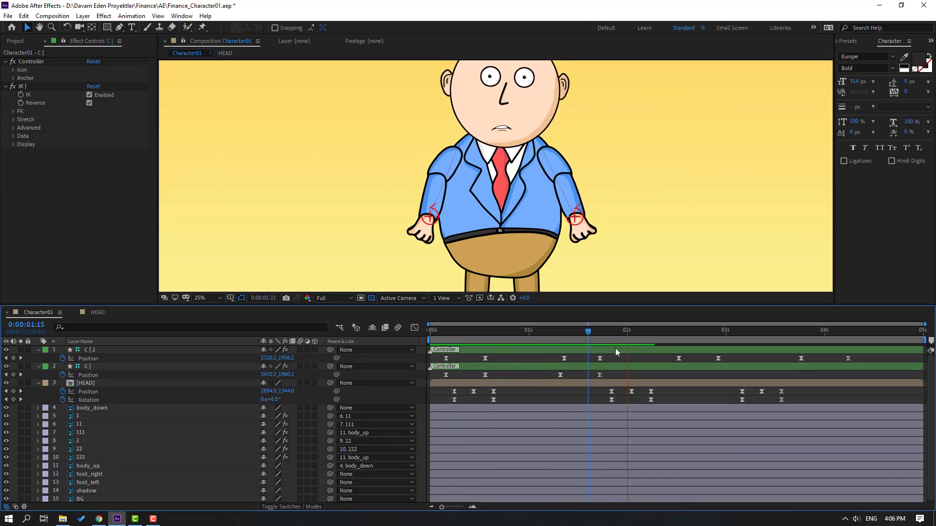
Add C | Position keyframes at 2:13 and 2:23, raising the hand up and inward.
left_click(678, 331)
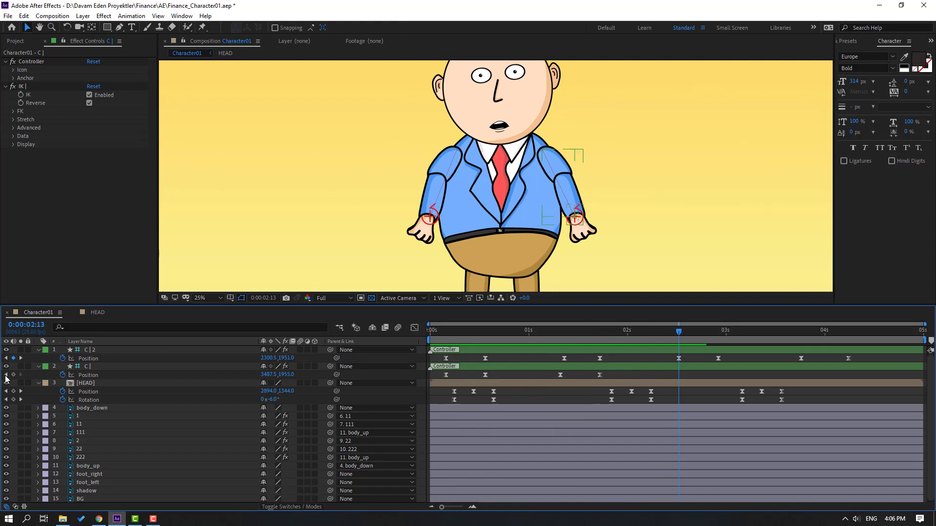
left_click(13, 375)
left_click(700, 332)
left_click_drag(700, 332, 718, 334)
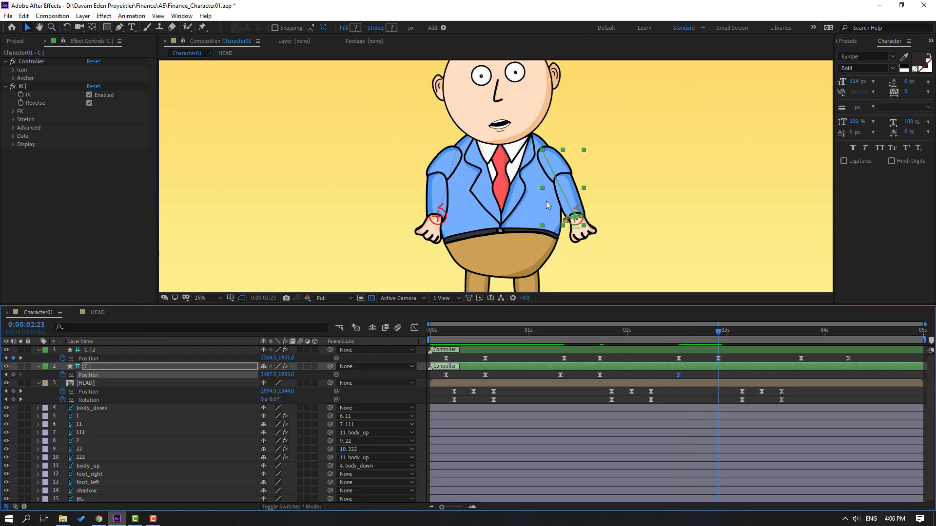
left_click_drag(580, 224, 571, 217)
left_click_drag(672, 332, 797, 331)
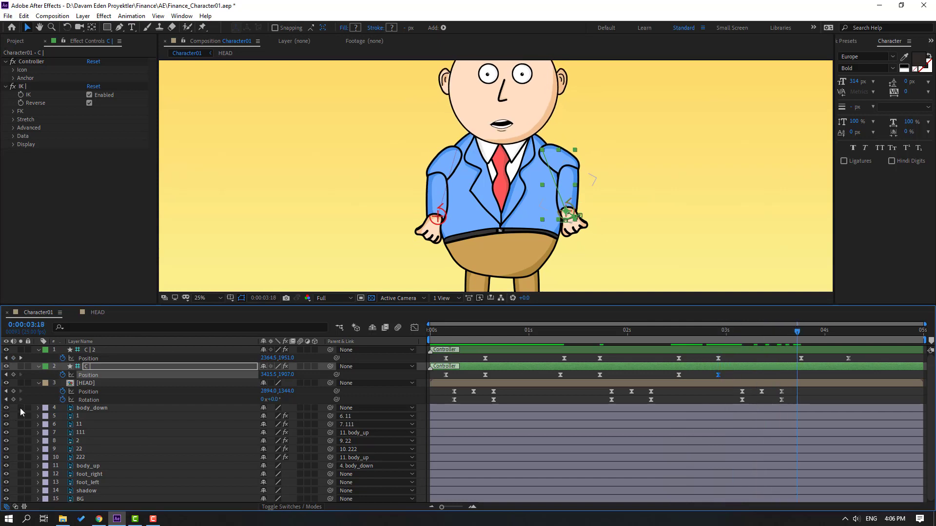
At 4:06 return the right-side hand outward and preview the full animation.
left_click(847, 332)
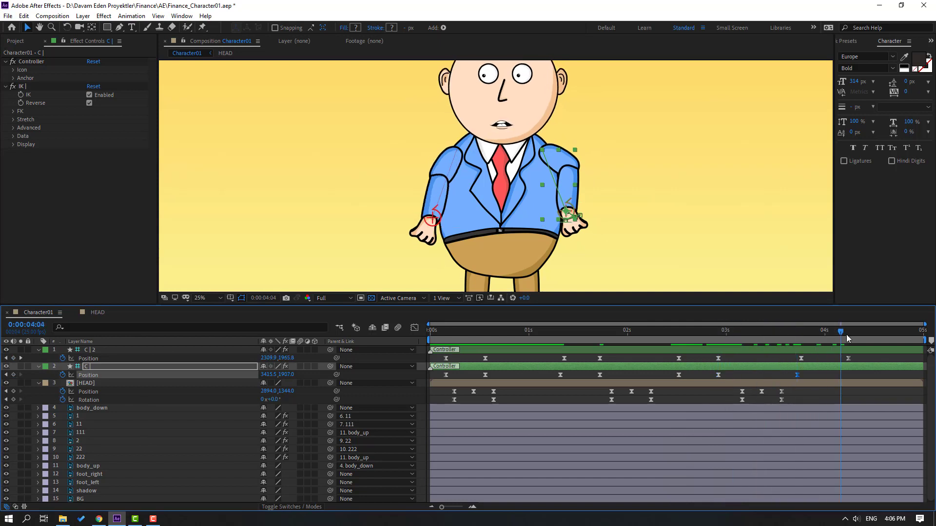
left_click_drag(565, 213, 579, 217)
key("comma")
key("space")
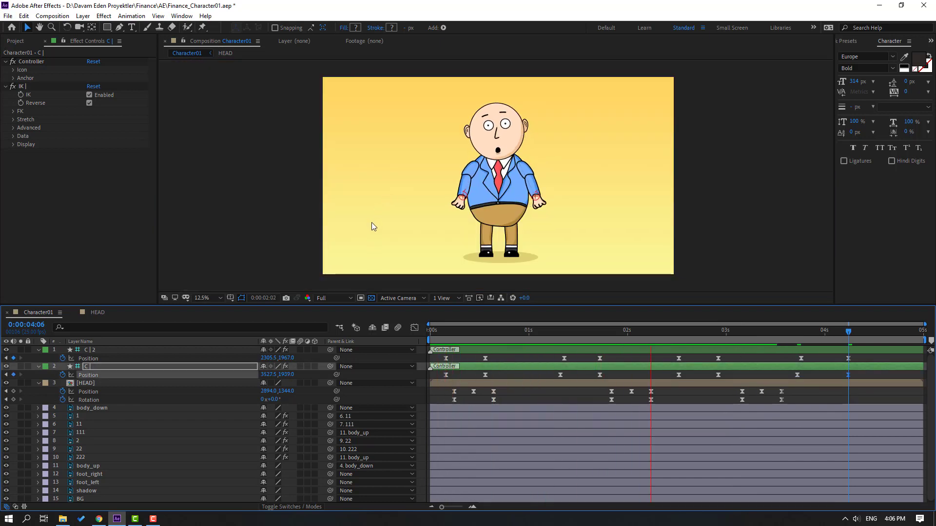
key("period")
Keyframe body_up Rotation at frame 6 and set it to 3° at frame 14.
left_click(454, 334)
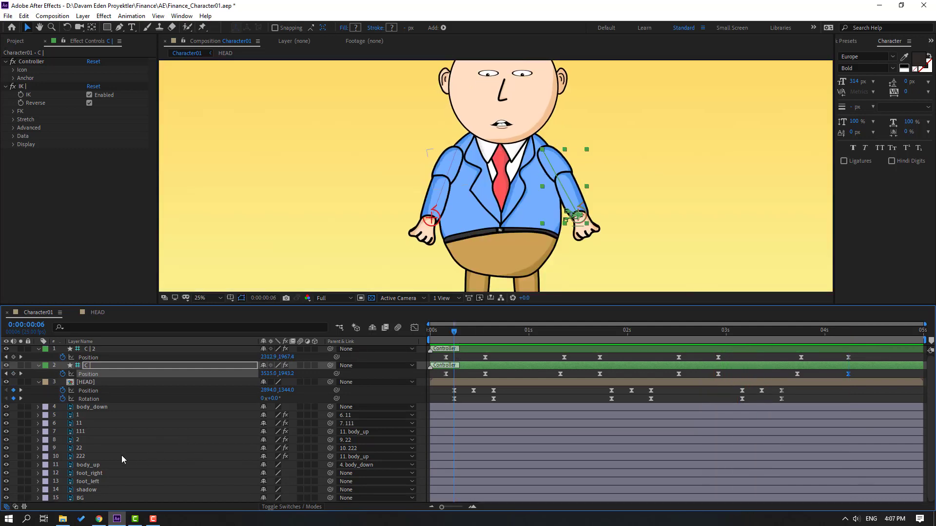
left_click(99, 464)
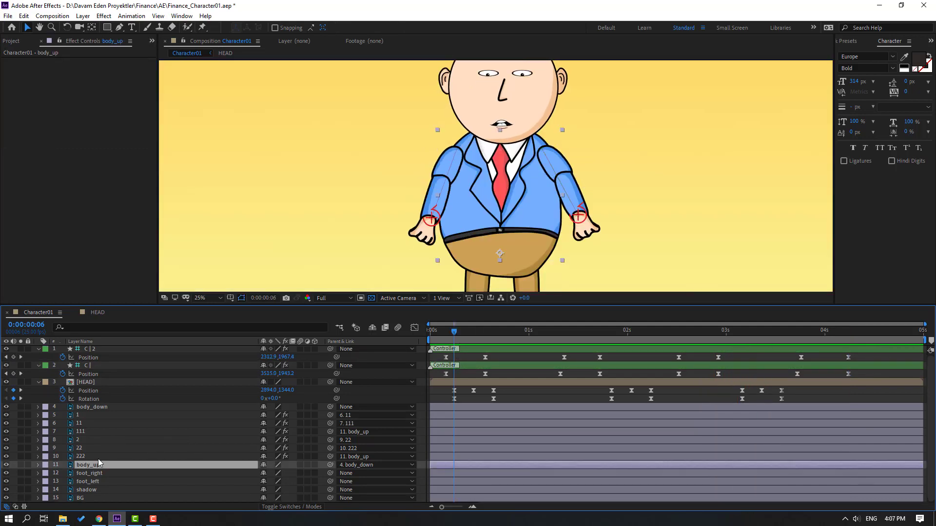
key("r")
left_click(62, 473)
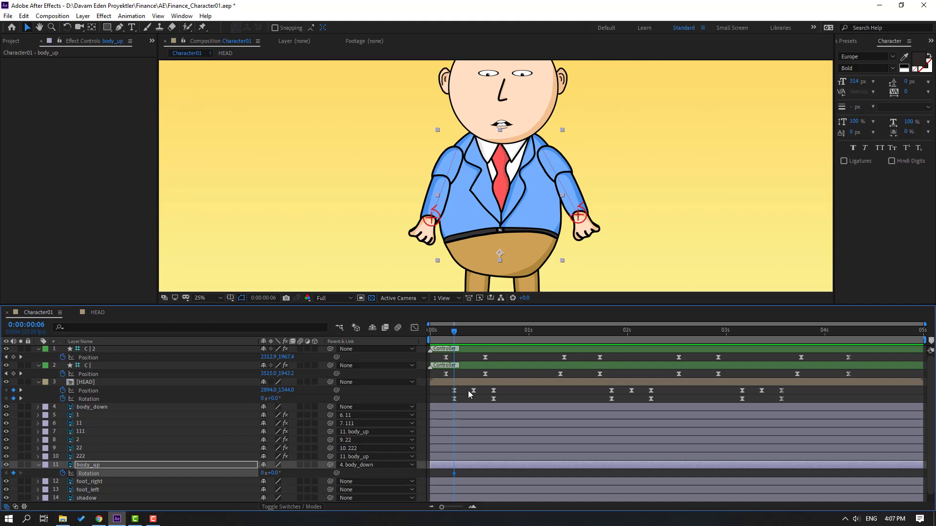
key("k")
key("k")
left_click(276, 473)
type("3")
key("Return")
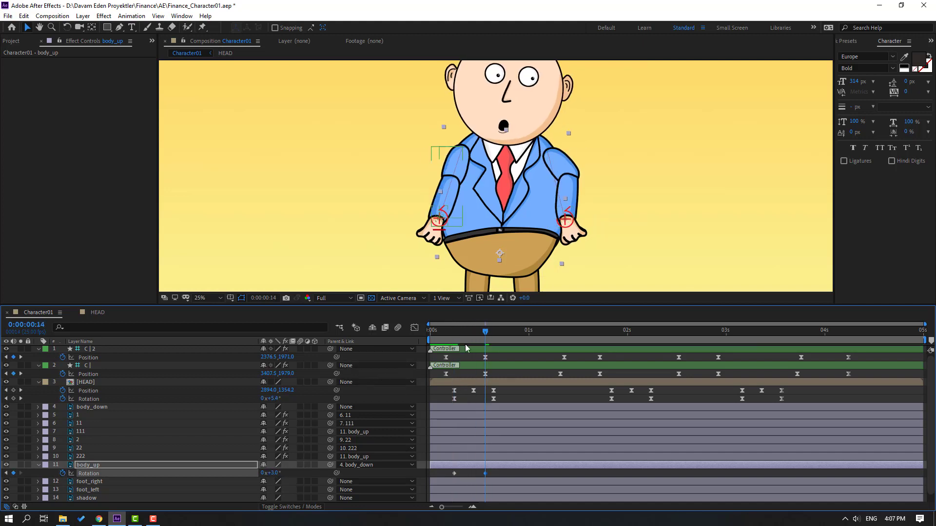
Parent the HEAD layer to body_up and preview the head following the body.
left_click_drag(475, 332, 455, 335)
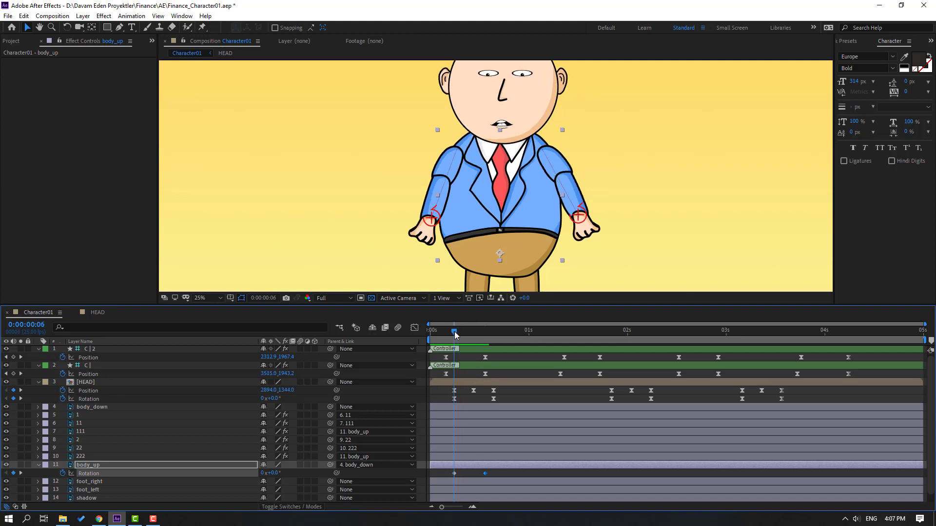
left_click(96, 383)
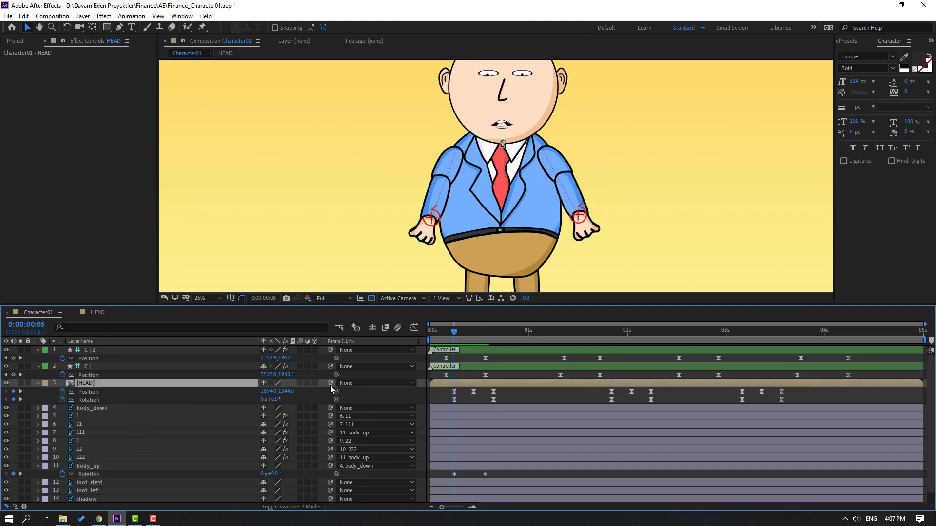
left_click_drag(314, 386, 94, 466)
key("space")
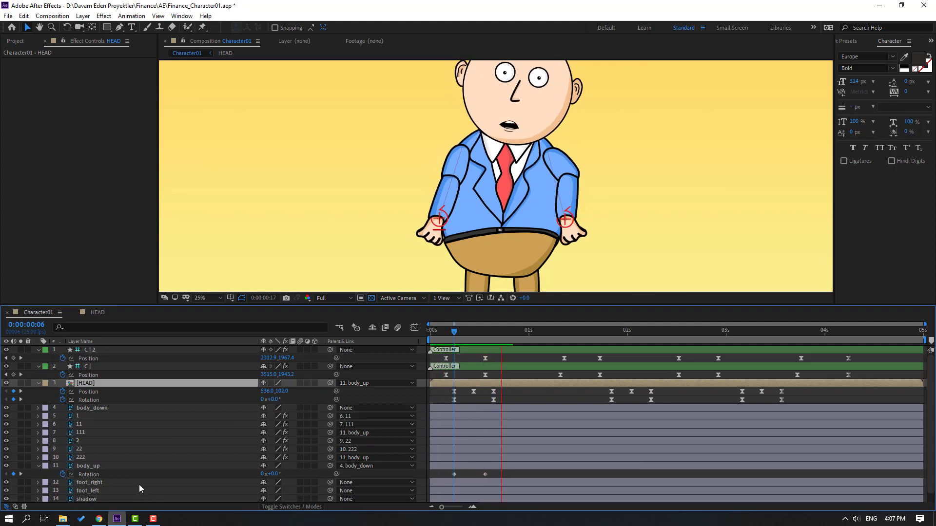
scroll(440, 267, "down", 1)
left_click(478, 335)
Add body_up Rotation keyframes of -2° at frame 21 and then -1°.
left_click_drag(491, 335, 519, 337)
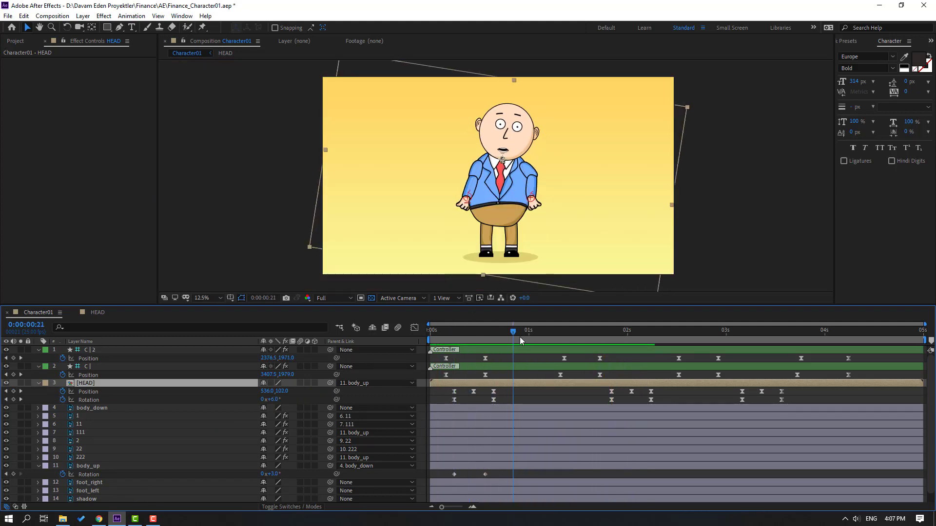
left_click(13, 474)
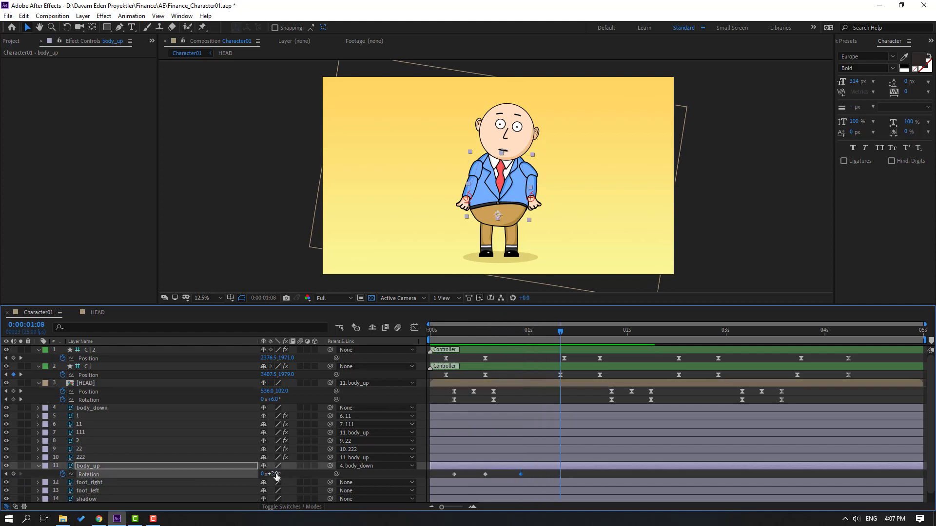
type("2")
key("Return")
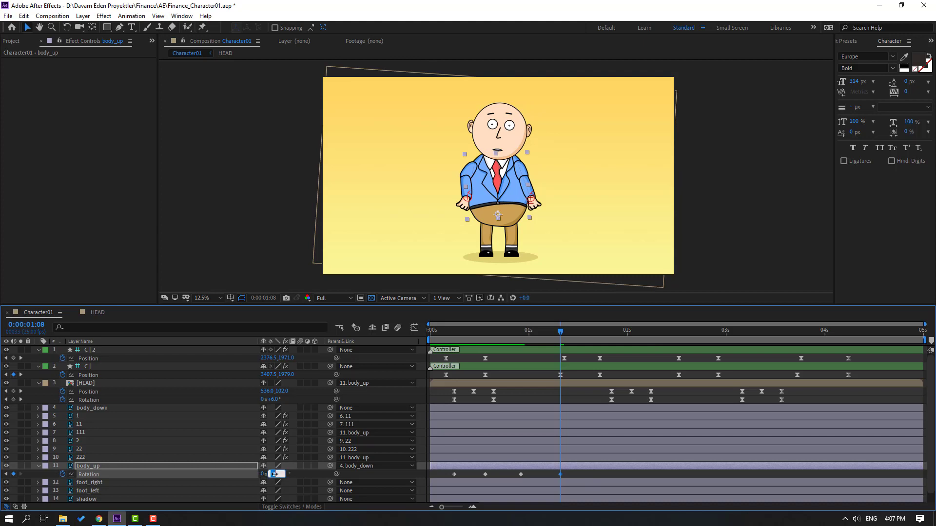
type("-1")
key("Return")
Shift the later Rotation keyframes later in time and apply Easy Ease to all body_up rotation keys.
left_click_drag(517, 332, 564, 336)
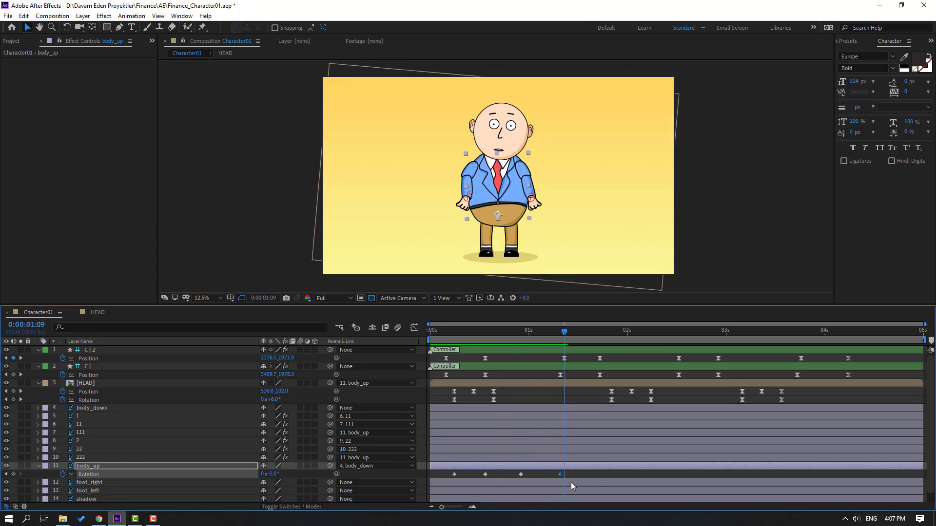
left_click(521, 474, "shift")
left_click_drag(521, 474, 561, 476)
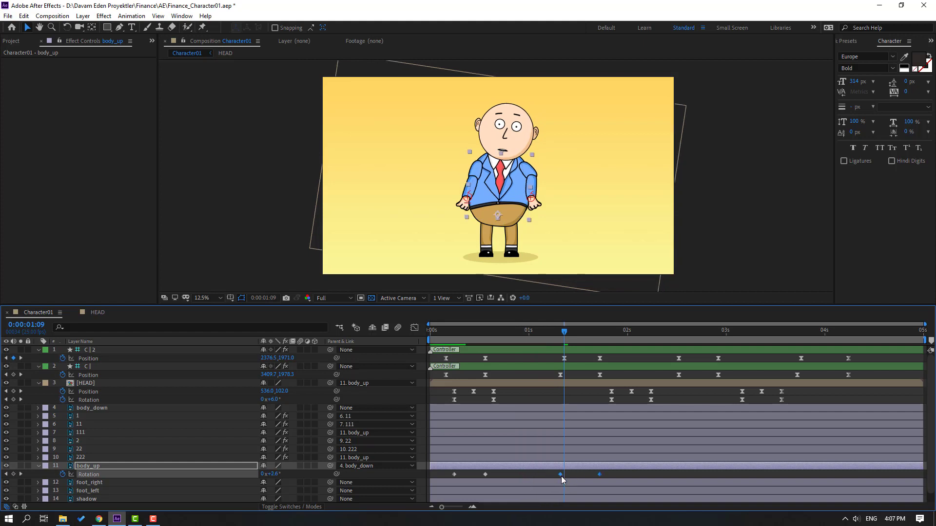
right_click(455, 475)
mouse_move(511, 469)
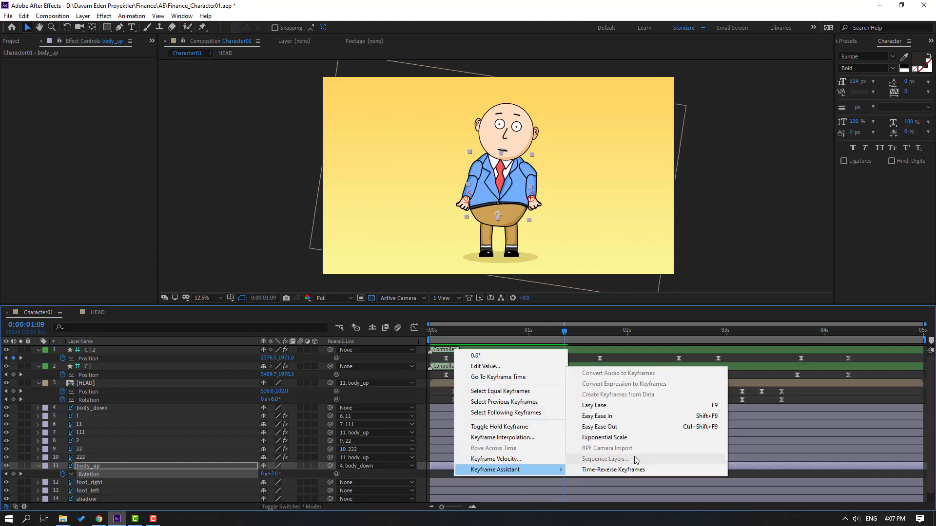
left_click(604, 405)
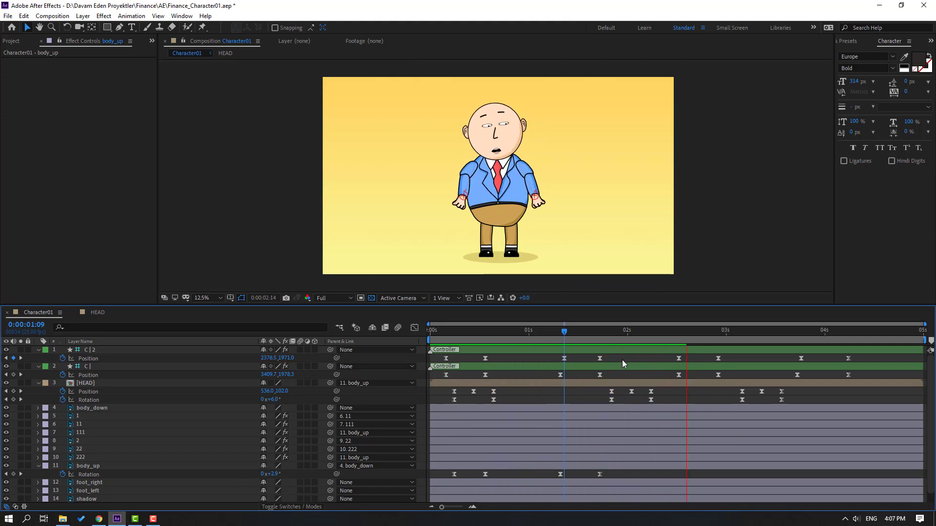
Adjust the left-side hand controller's pose around the 1:18 keyframe.
left_click_drag(566, 337, 599, 337)
scroll(453, 216, "up", 2)
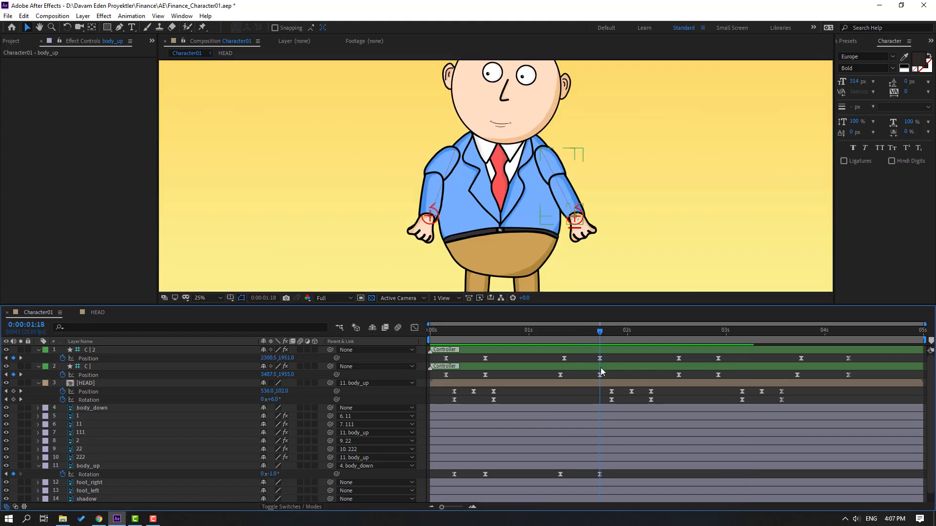
left_click(600, 375)
left_click(429, 216)
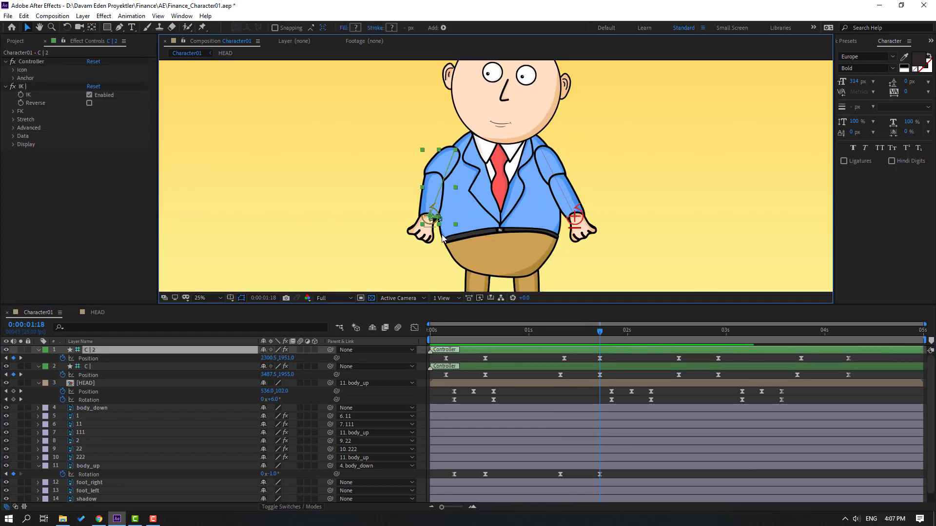
left_click_drag(429, 220, 436, 224)
Undo the hand adjustment and move the playhead to 3:04.
left_click_drag(555, 330, 678, 326)
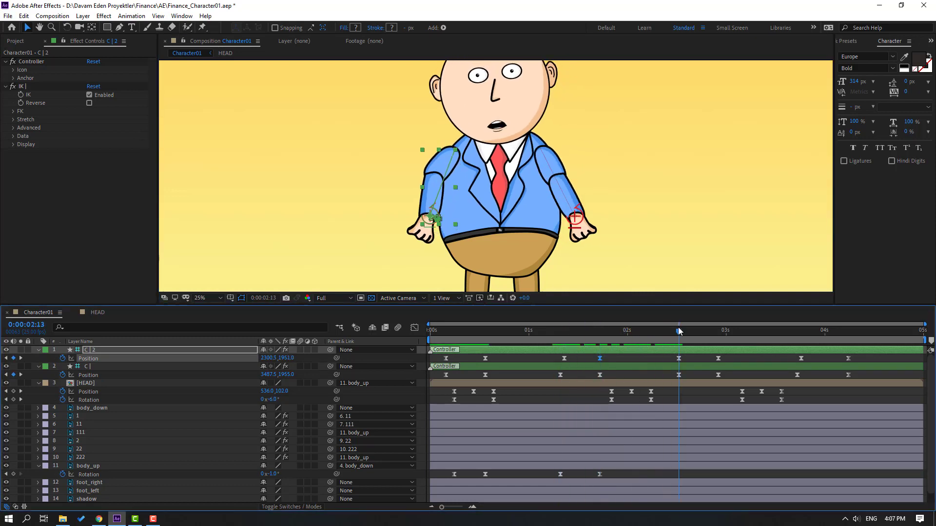
left_click(593, 358)
key("ctrl+z")
scroll(529, 217, "down", 1)
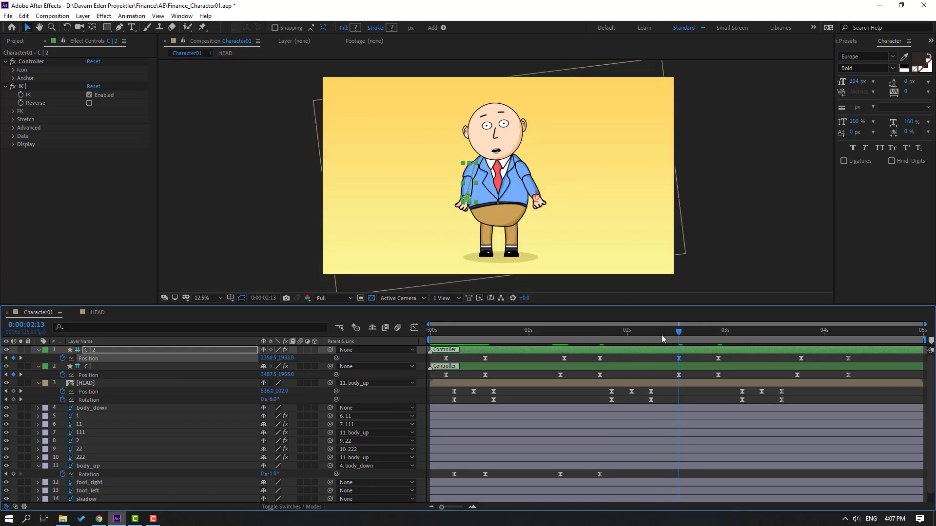
left_click_drag(572, 336, 742, 344)
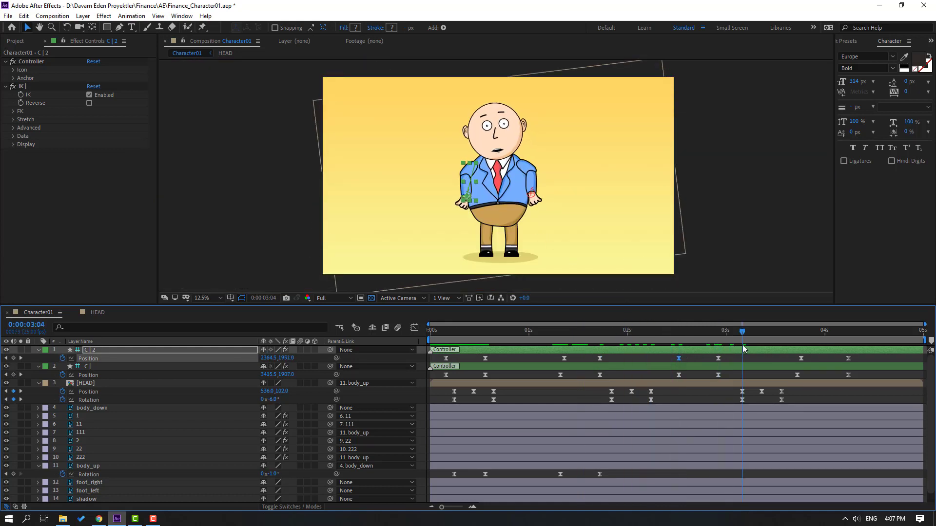
Key a 1° body_up rotation at 3:14 and scrub toward 4:00 to check the pose.
left_click(14, 474)
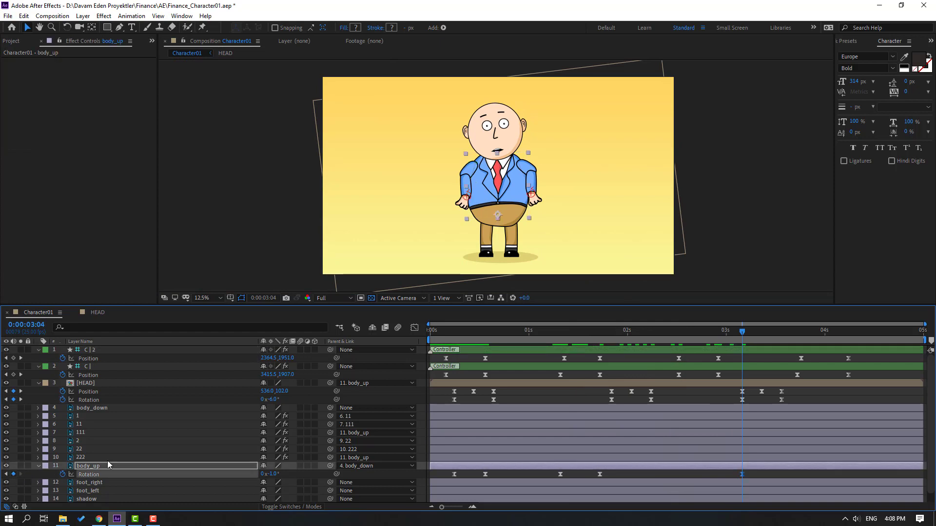
left_click_drag(762, 333, 781, 336)
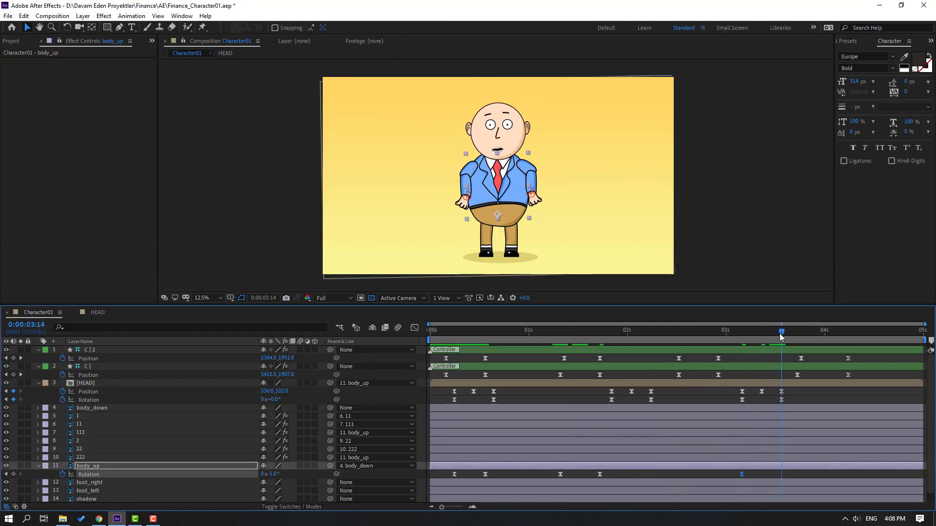
left_click(277, 480)
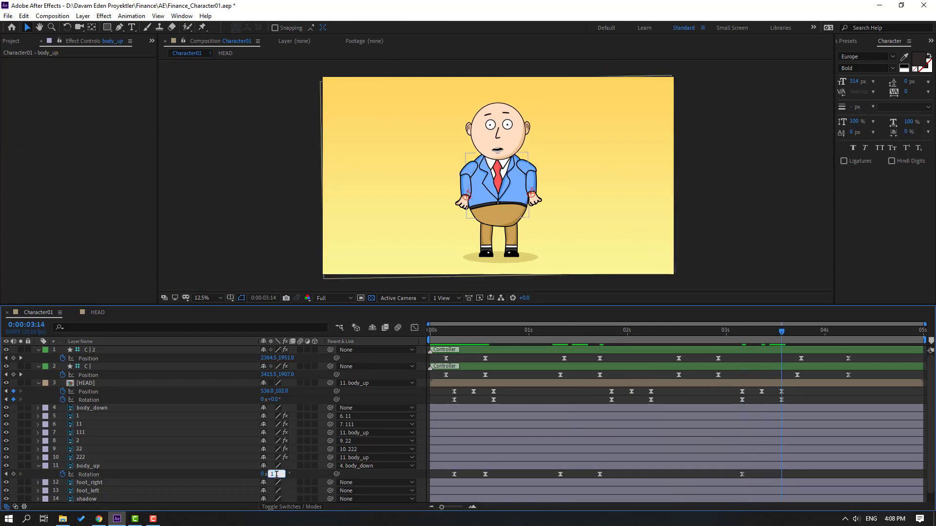
key("Return")
left_click_drag(691, 331, 455, 393)
Key body_up Position from 0:06, dipping to Y 234 at 0:11 and back to 211 at 0:14.
scroll(116, 472, "down", 1)
left_click(83, 459)
key("shift+p")
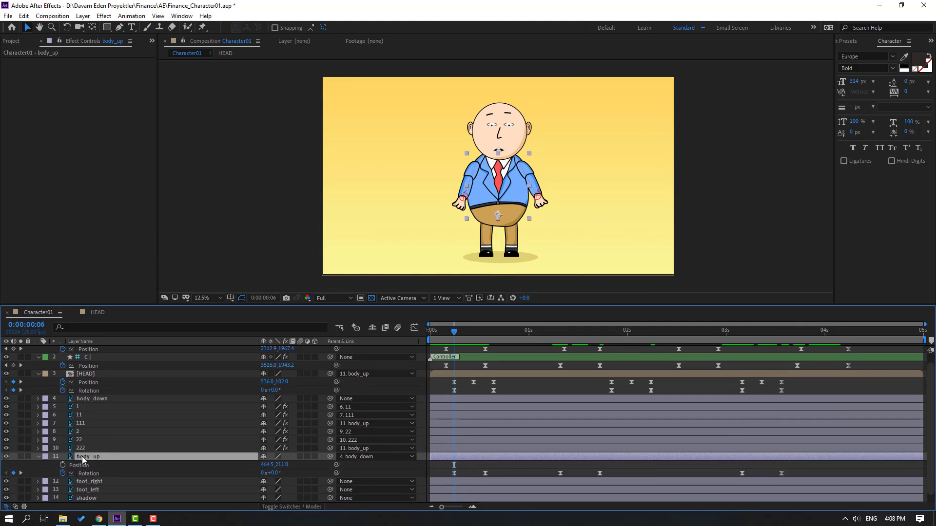
left_click(62, 465)
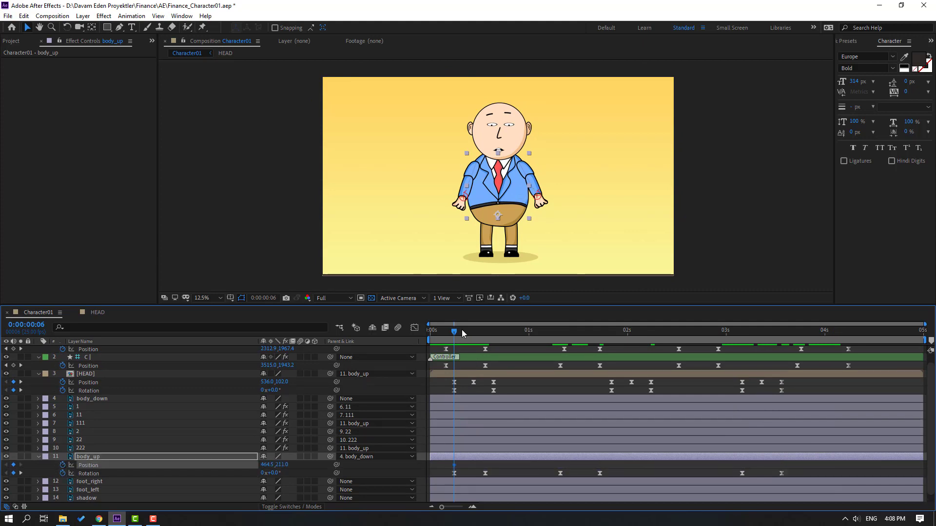
left_click_drag(461, 329, 473, 329)
left_click_drag(281, 465, 292, 468)
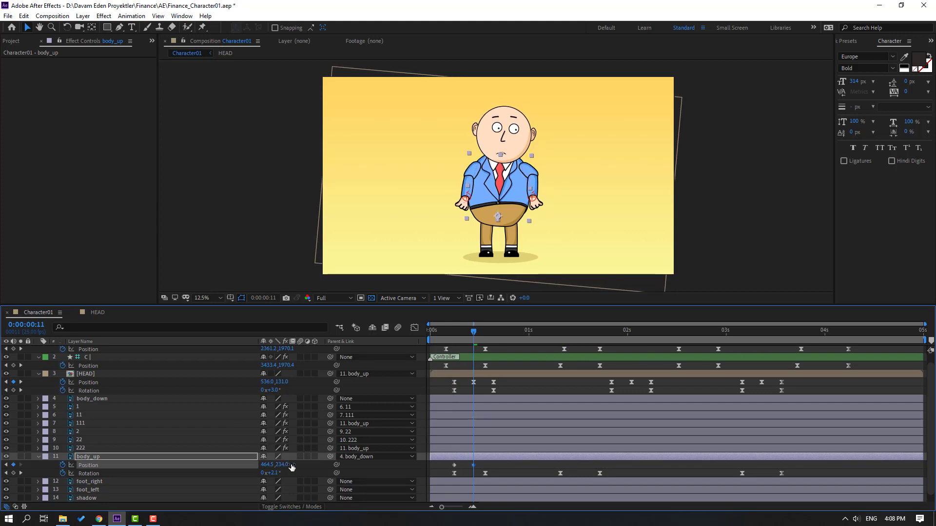
left_click(485, 337)
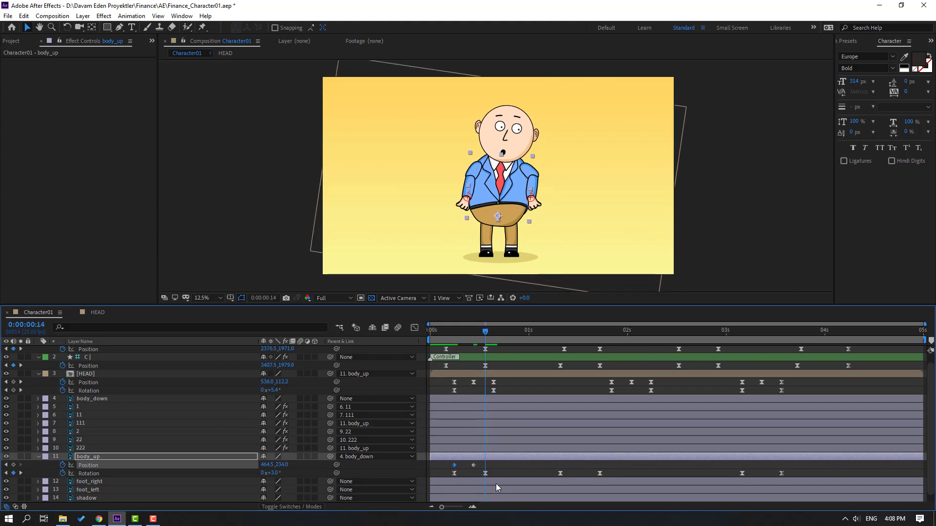
key("ctrl+v")
left_click_drag(473, 465, 469, 466)
Apply Easy Ease to the body_up position keyframes and preview the motion.
right_click(454, 465)
mouse_move(512, 458)
left_click(588, 405)
left_click(529, 469)
key("space")
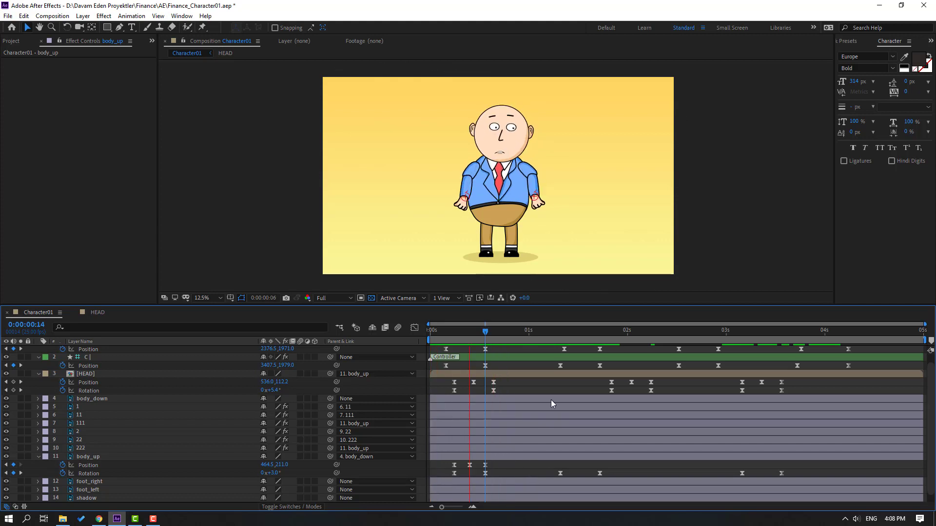
Copy the three position keyframes and paste them at 1:08 and 3:04.
left_click_drag(493, 469, 439, 461)
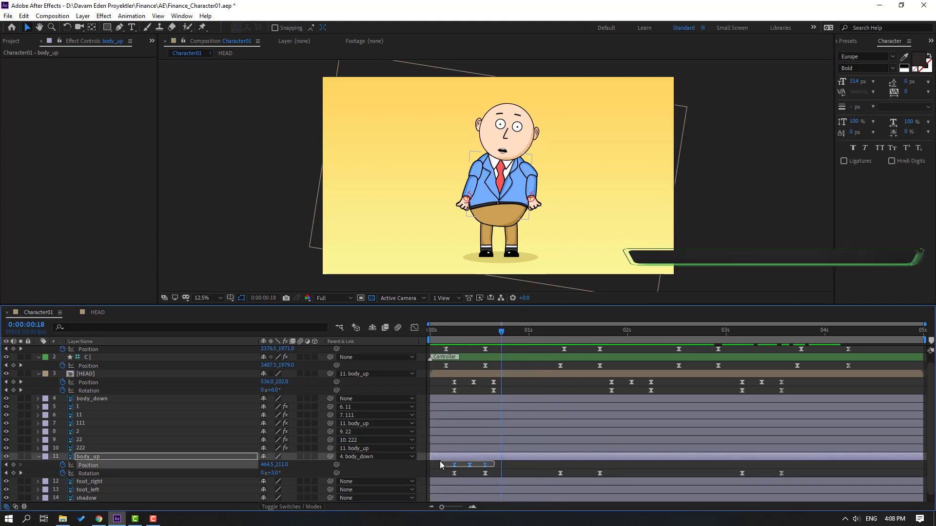
key("ctrl+c")
left_click(558, 335)
key("ctrl+v")
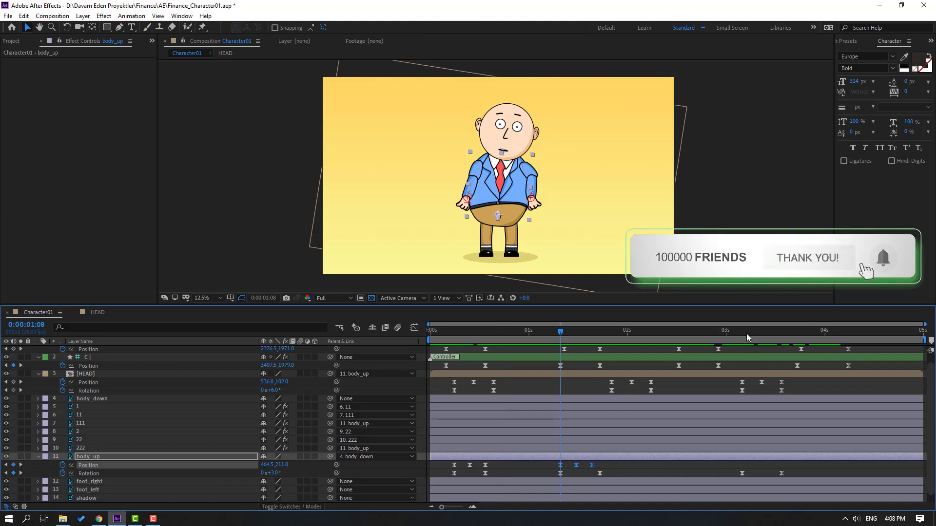
left_click(742, 334)
key("ctrl+v")
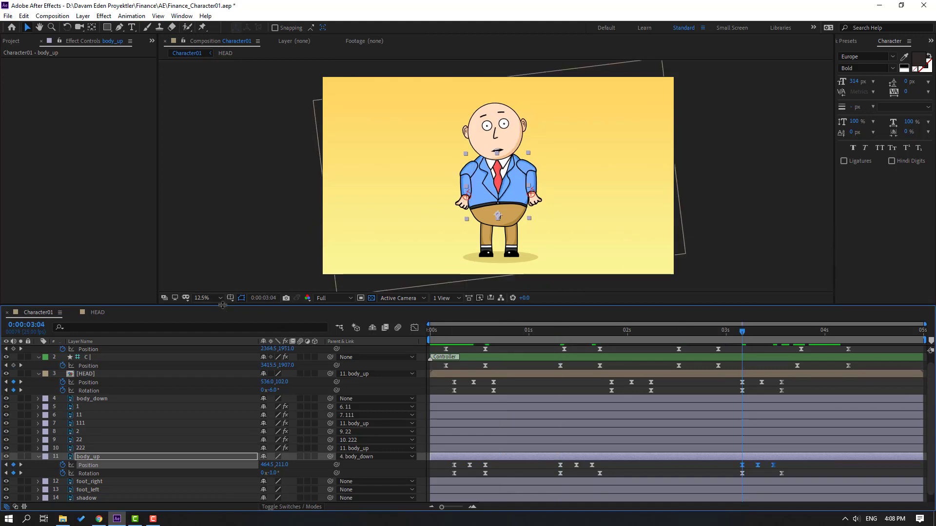
Enlarge the composition preview, set magnification to Fit, and play back the animation.
left_click_drag(222, 306, 210, 365)
left_click(210, 358)
left_click(224, 195)
key("space")
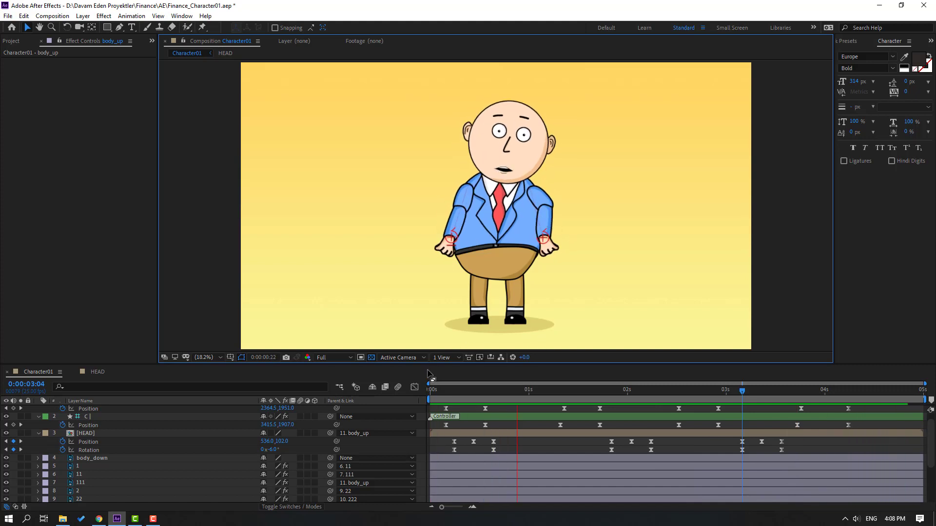
Reveal body_down's Rotation and set its first keyframe at 0:06.
key("space")
left_click_drag(399, 364, 399, 290)
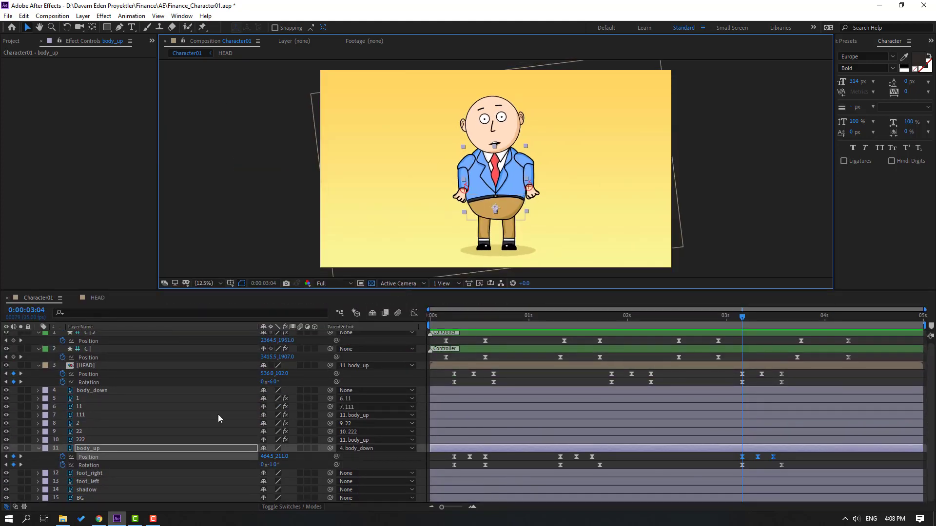
left_click(107, 391)
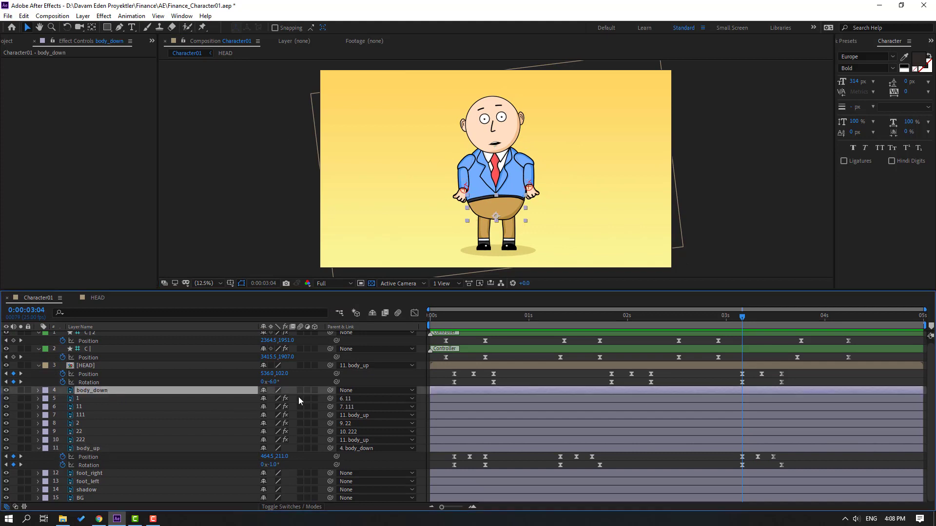
key("r")
left_click_drag(275, 398, 275, 399)
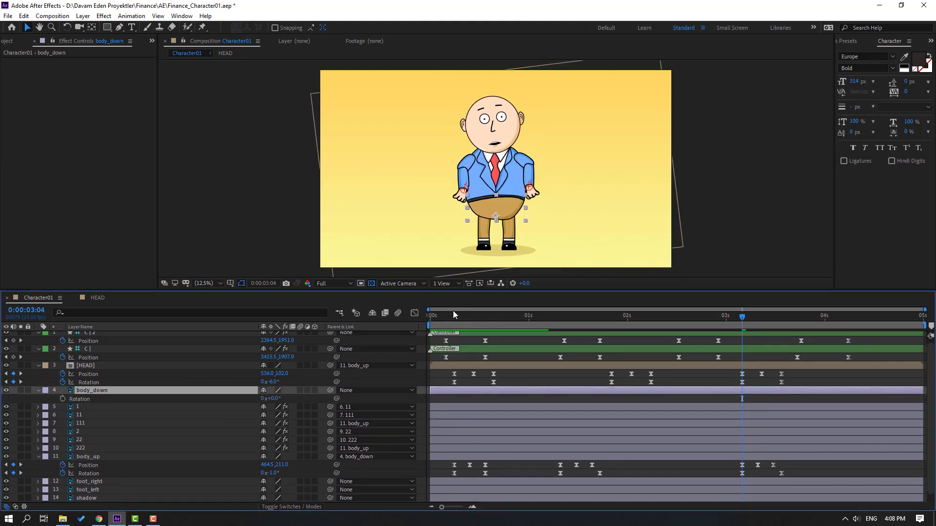
left_click(454, 314)
key("alt+shift+r")
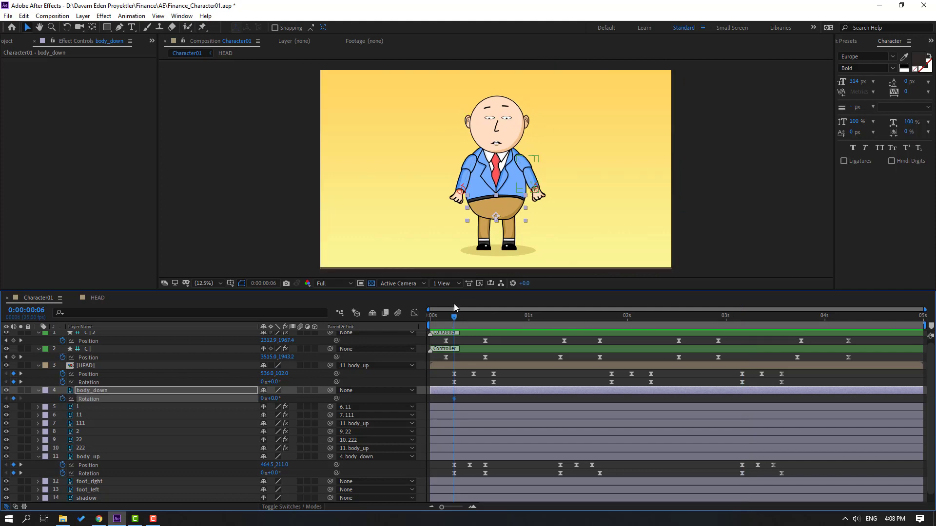
Key body_down rotation at 1° around 0:16, then adjust it to 2°.
left_click_drag(460, 316, 494, 316)
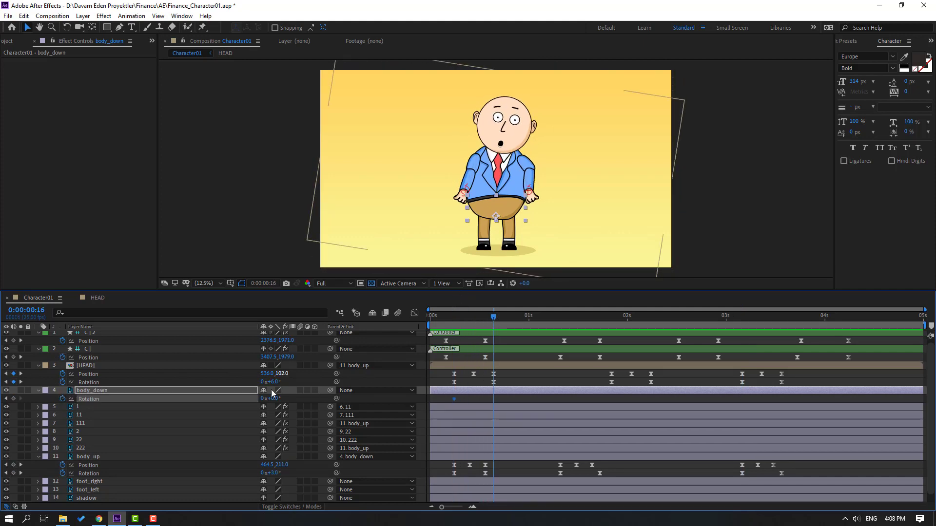
type("1")
key("Return")
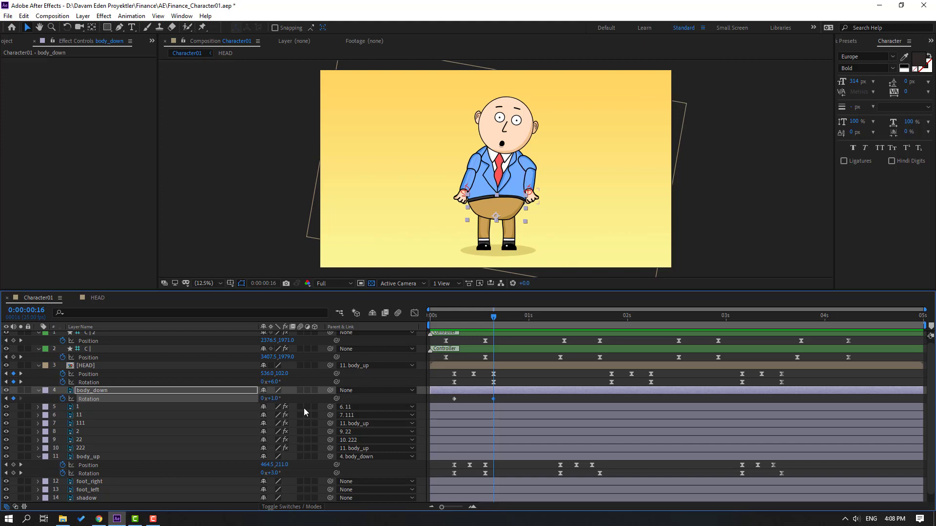
left_click(458, 318)
left_click_drag(469, 320, 501, 321)
type("2")
key("Return")
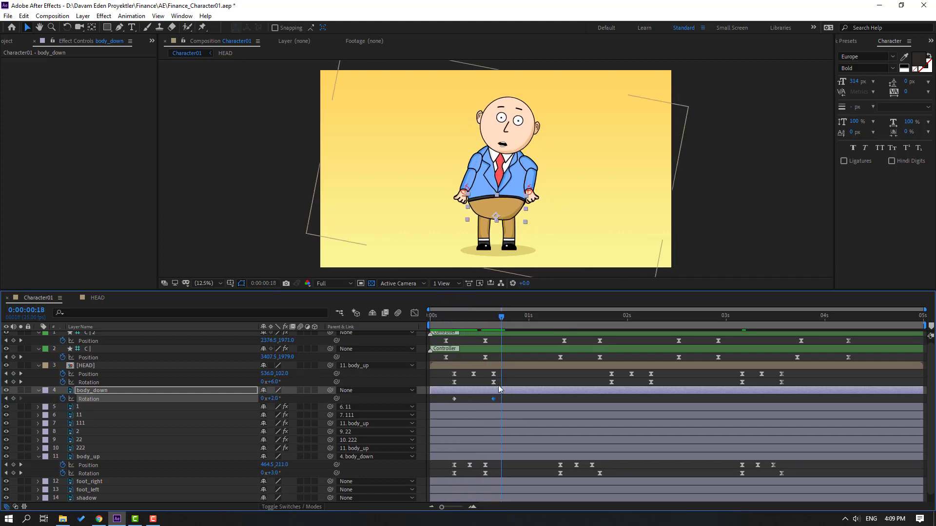
Key body_down rotation at -2° near 1:21, then -1°, and 0° at 3:14.
left_click_drag(565, 319, 654, 322)
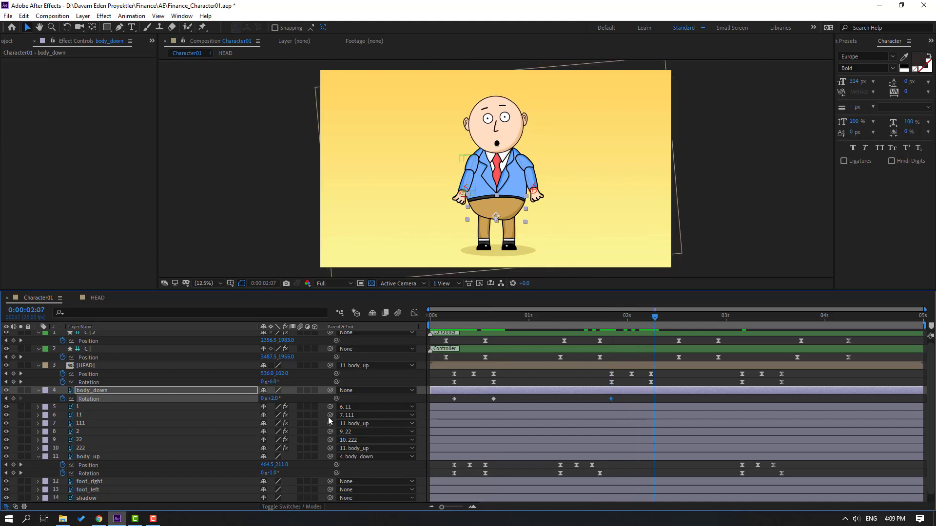
type("2")
key("Return")
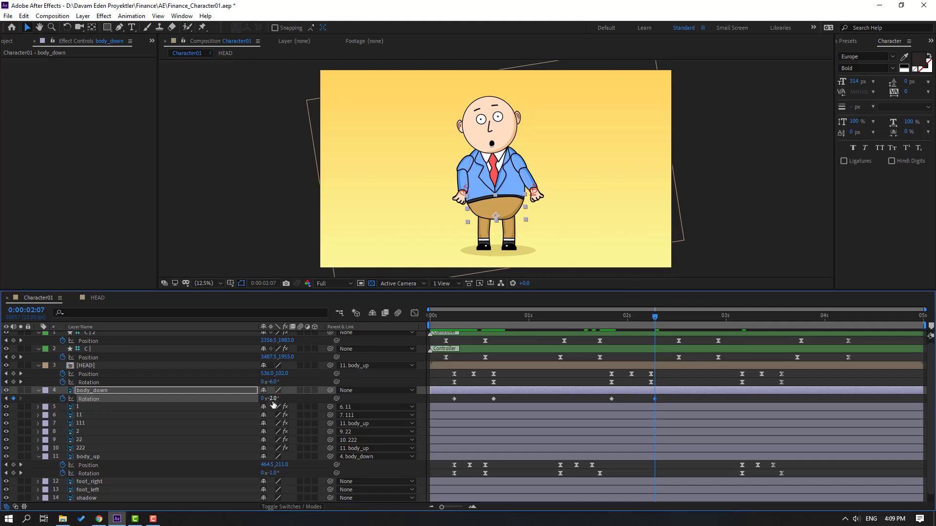
type("-1")
key("Return")
left_click_drag(616, 321, 742, 323)
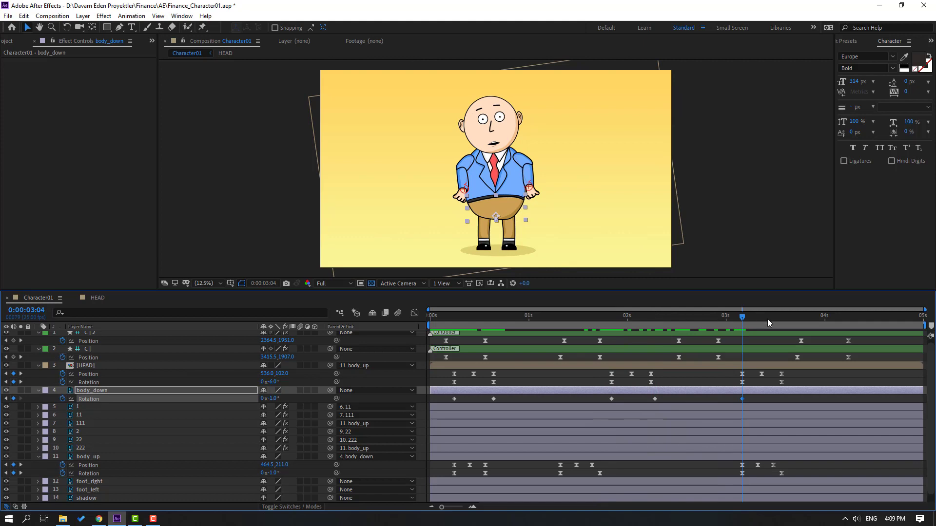
left_click(780, 320)
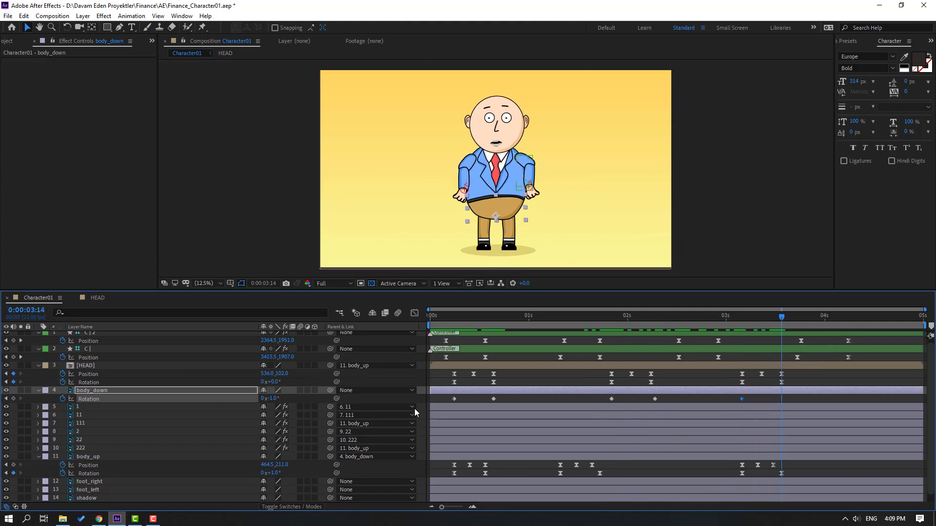
left_click_drag(276, 399, 283, 399)
Apply Easy Ease to all six body_down rotation keyframes.
left_click_drag(799, 396, 452, 401)
right_click(453, 399)
mouse_move(499, 395)
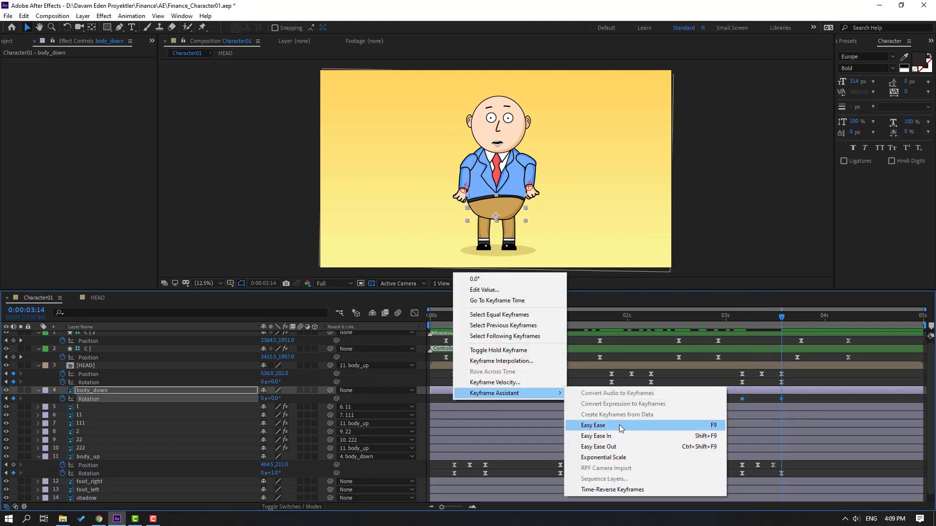
left_click(615, 425)
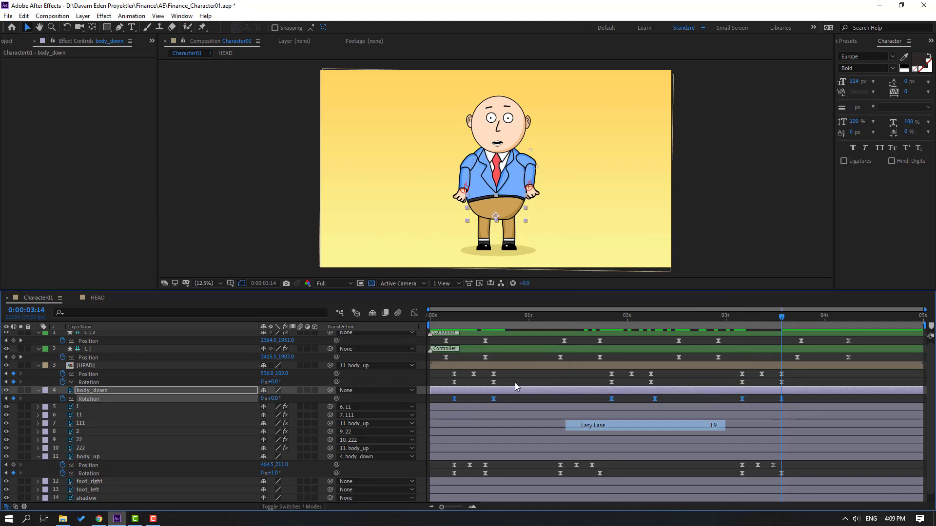
left_click(464, 362)
Collapse all layer properties and enlarge the composition preview area.
key("ctrl+a")
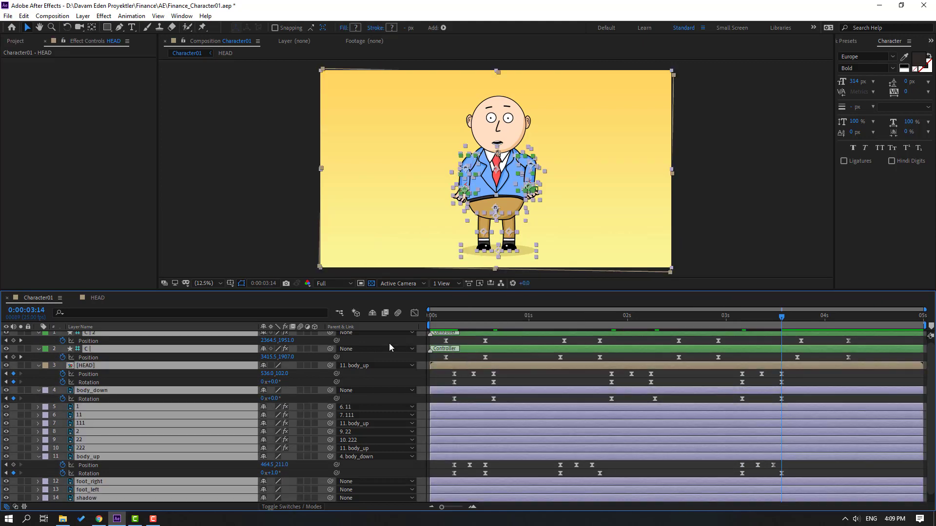
left_click(39, 366)
left_click_drag(317, 291, 317, 376)
left_click(201, 207)
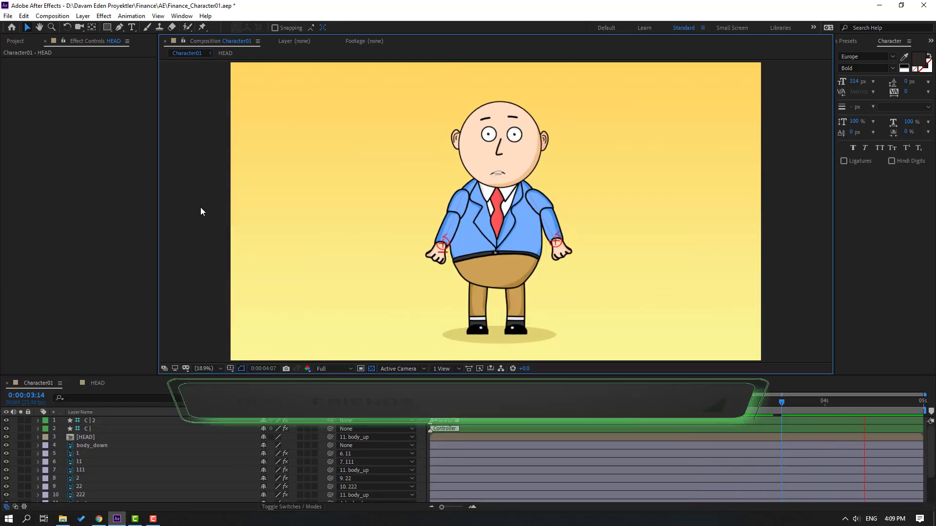